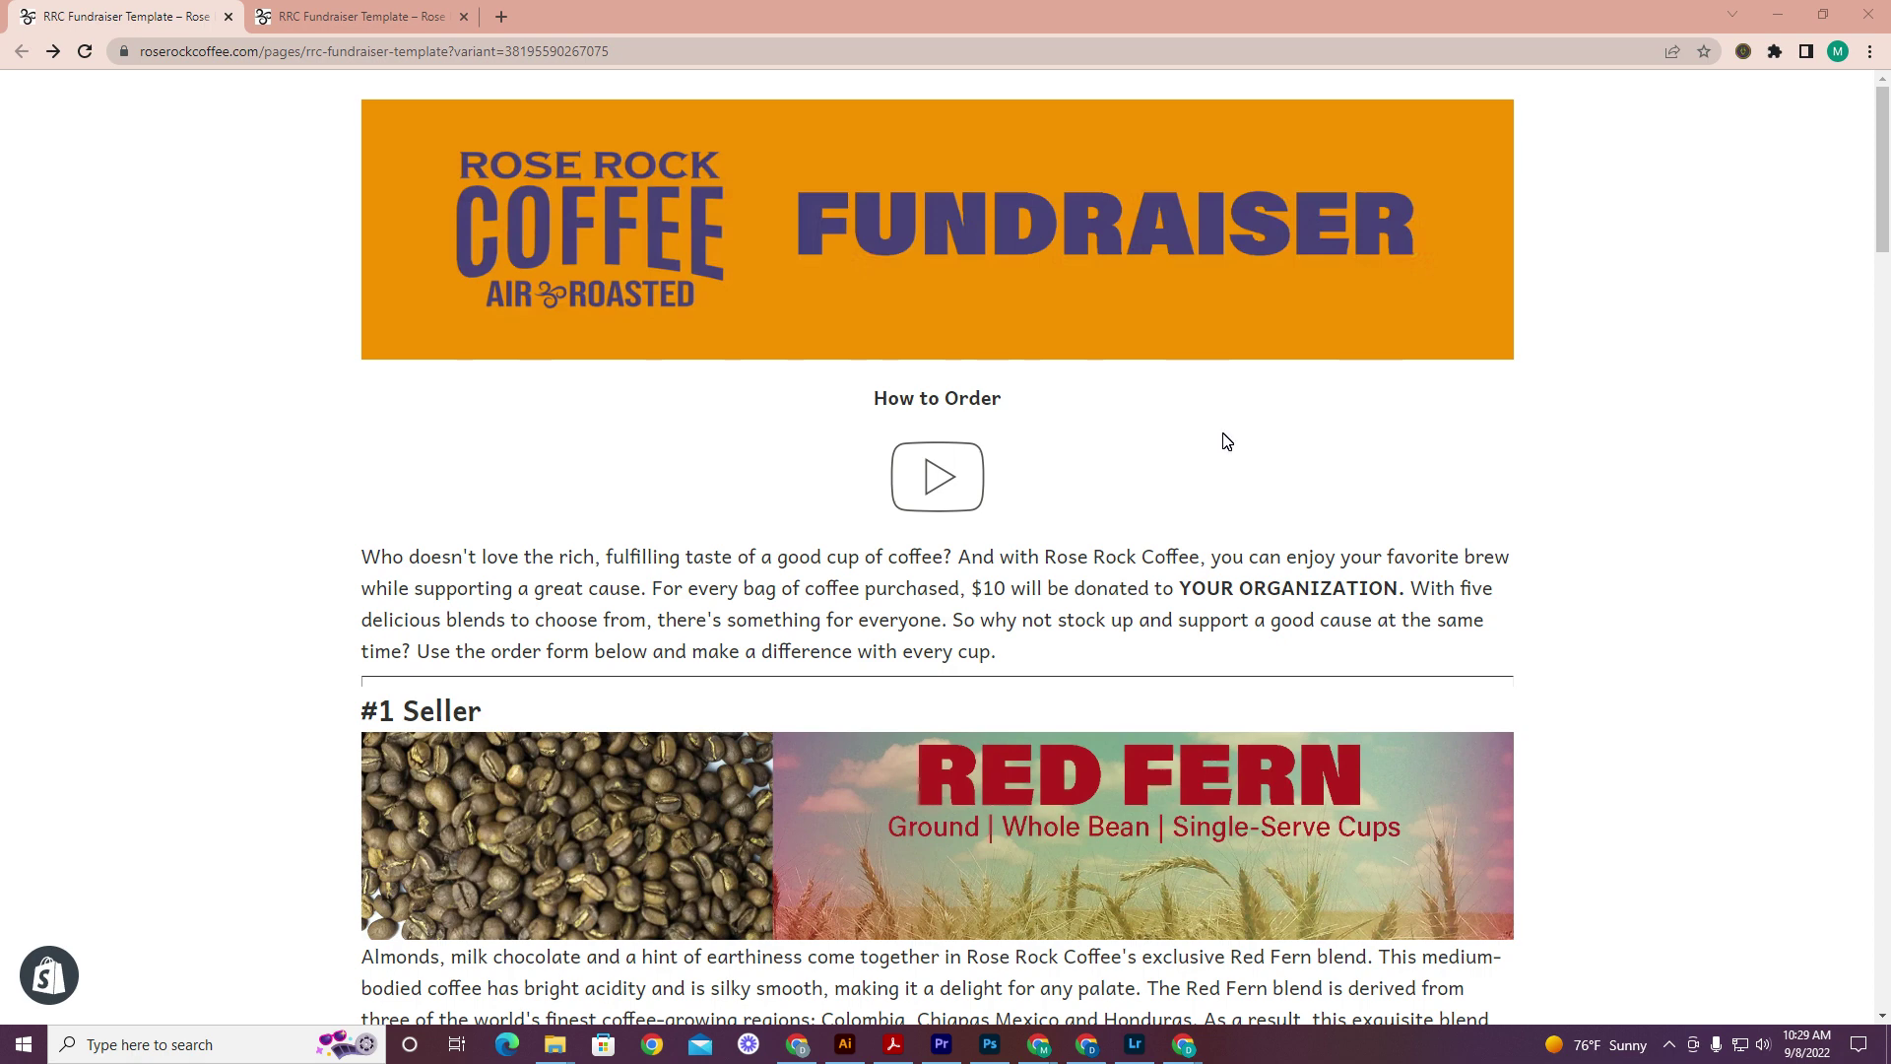
# Scroll past No. 46, Osda Kawi and Blond Nightingale to the Red Fern order form.
pyautogui.scroll(-1, 1226, 442)
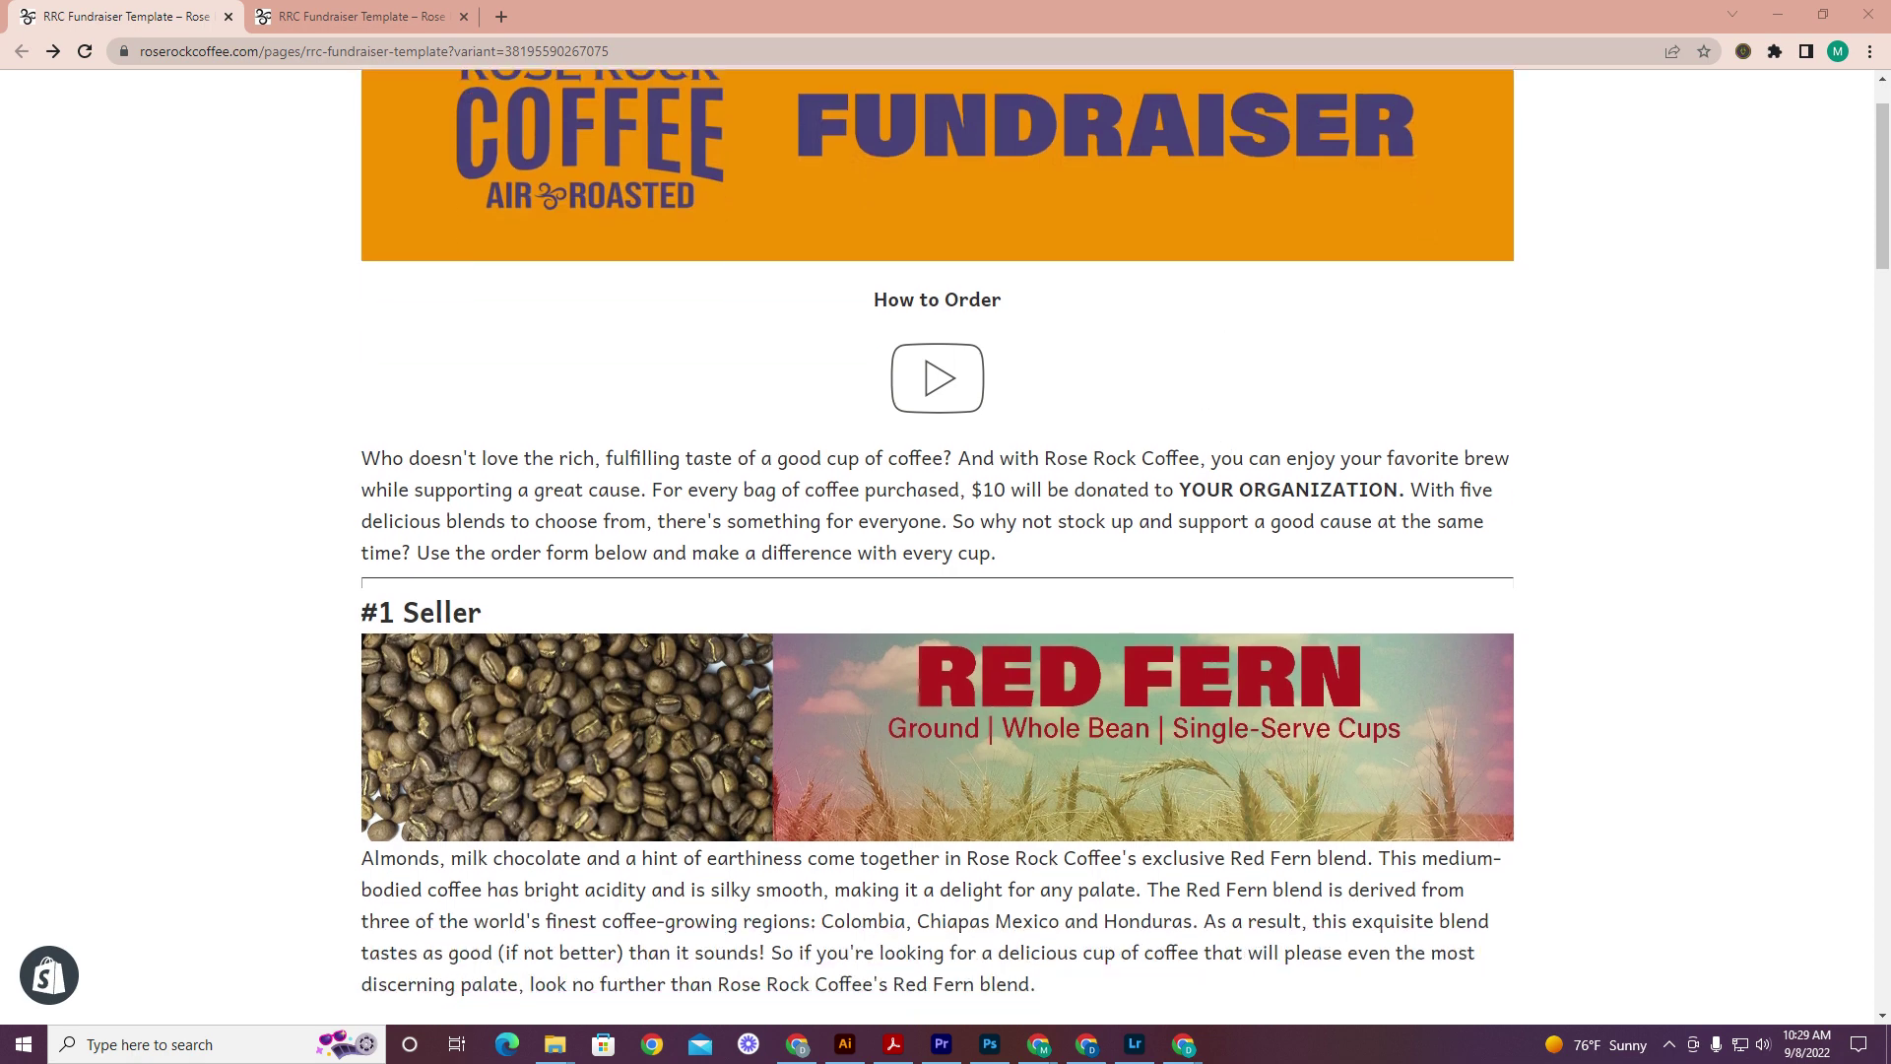
pyautogui.scroll(1, 1293, 296)
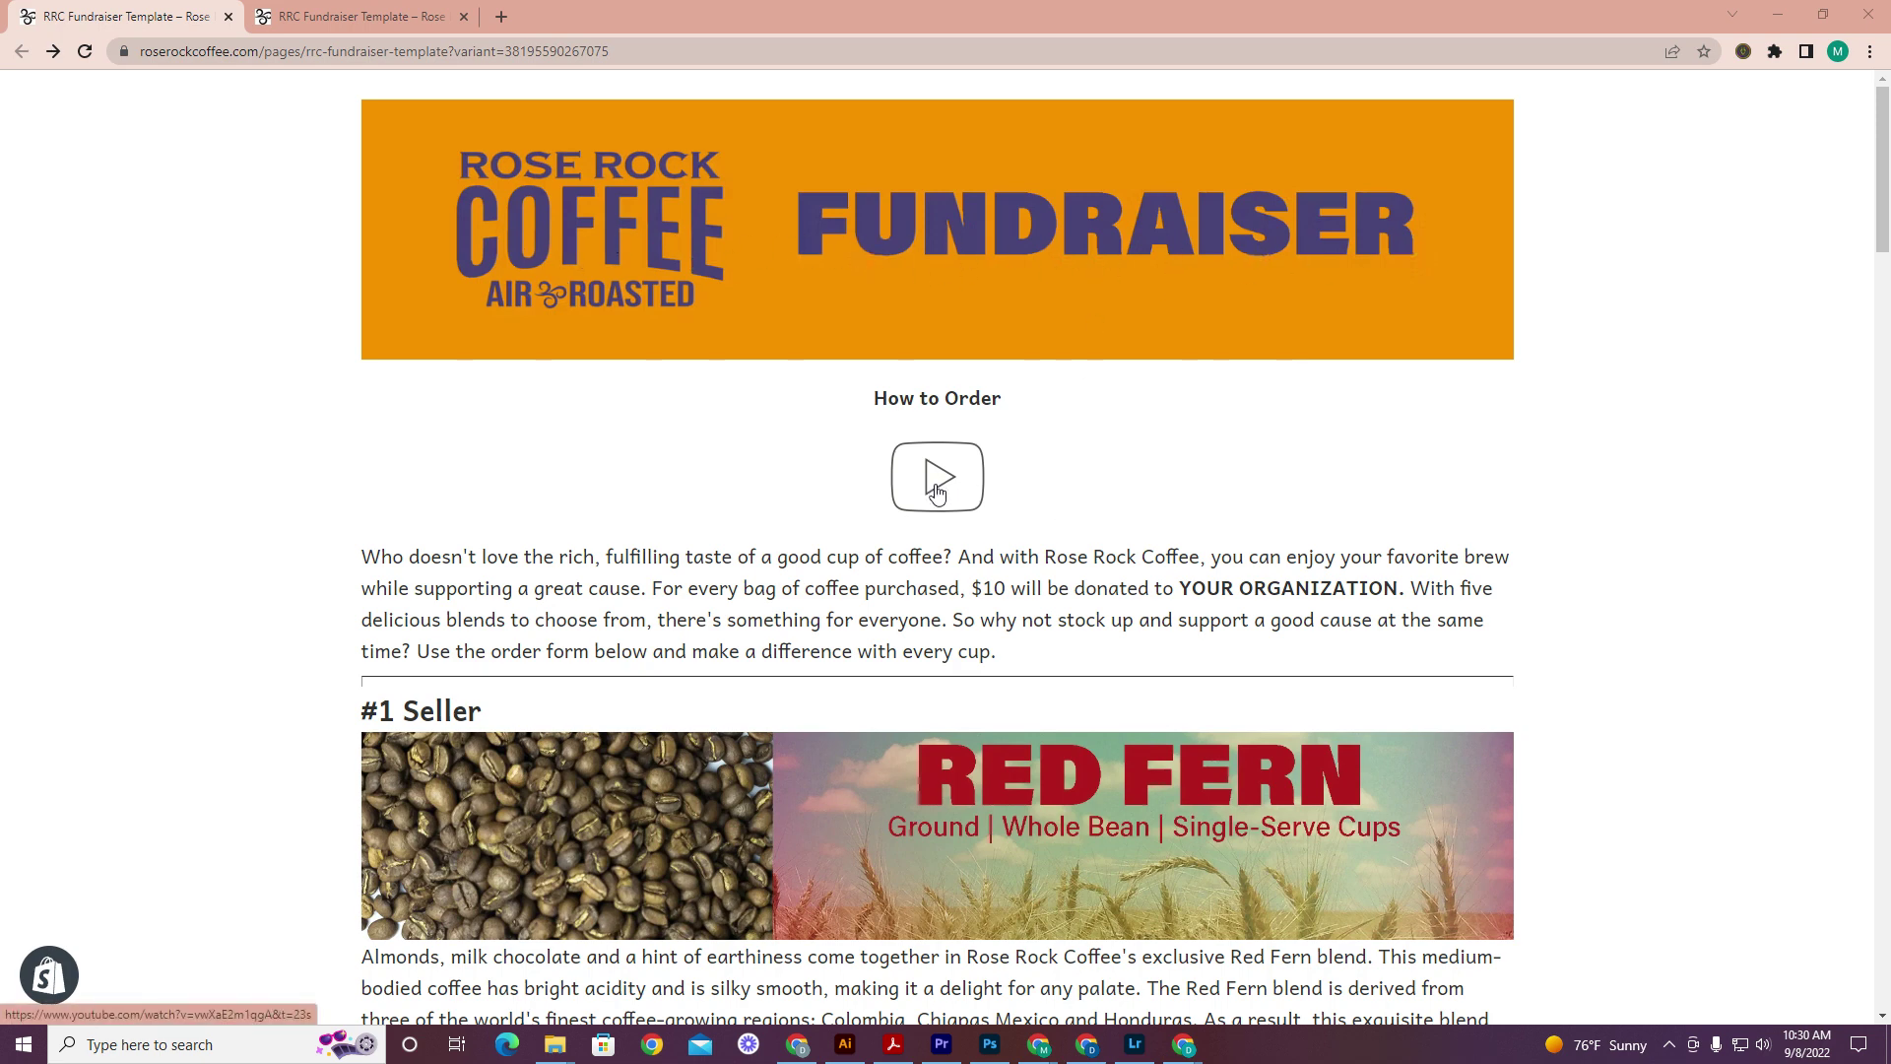
pyautogui.scroll(-1, 1222, 414)
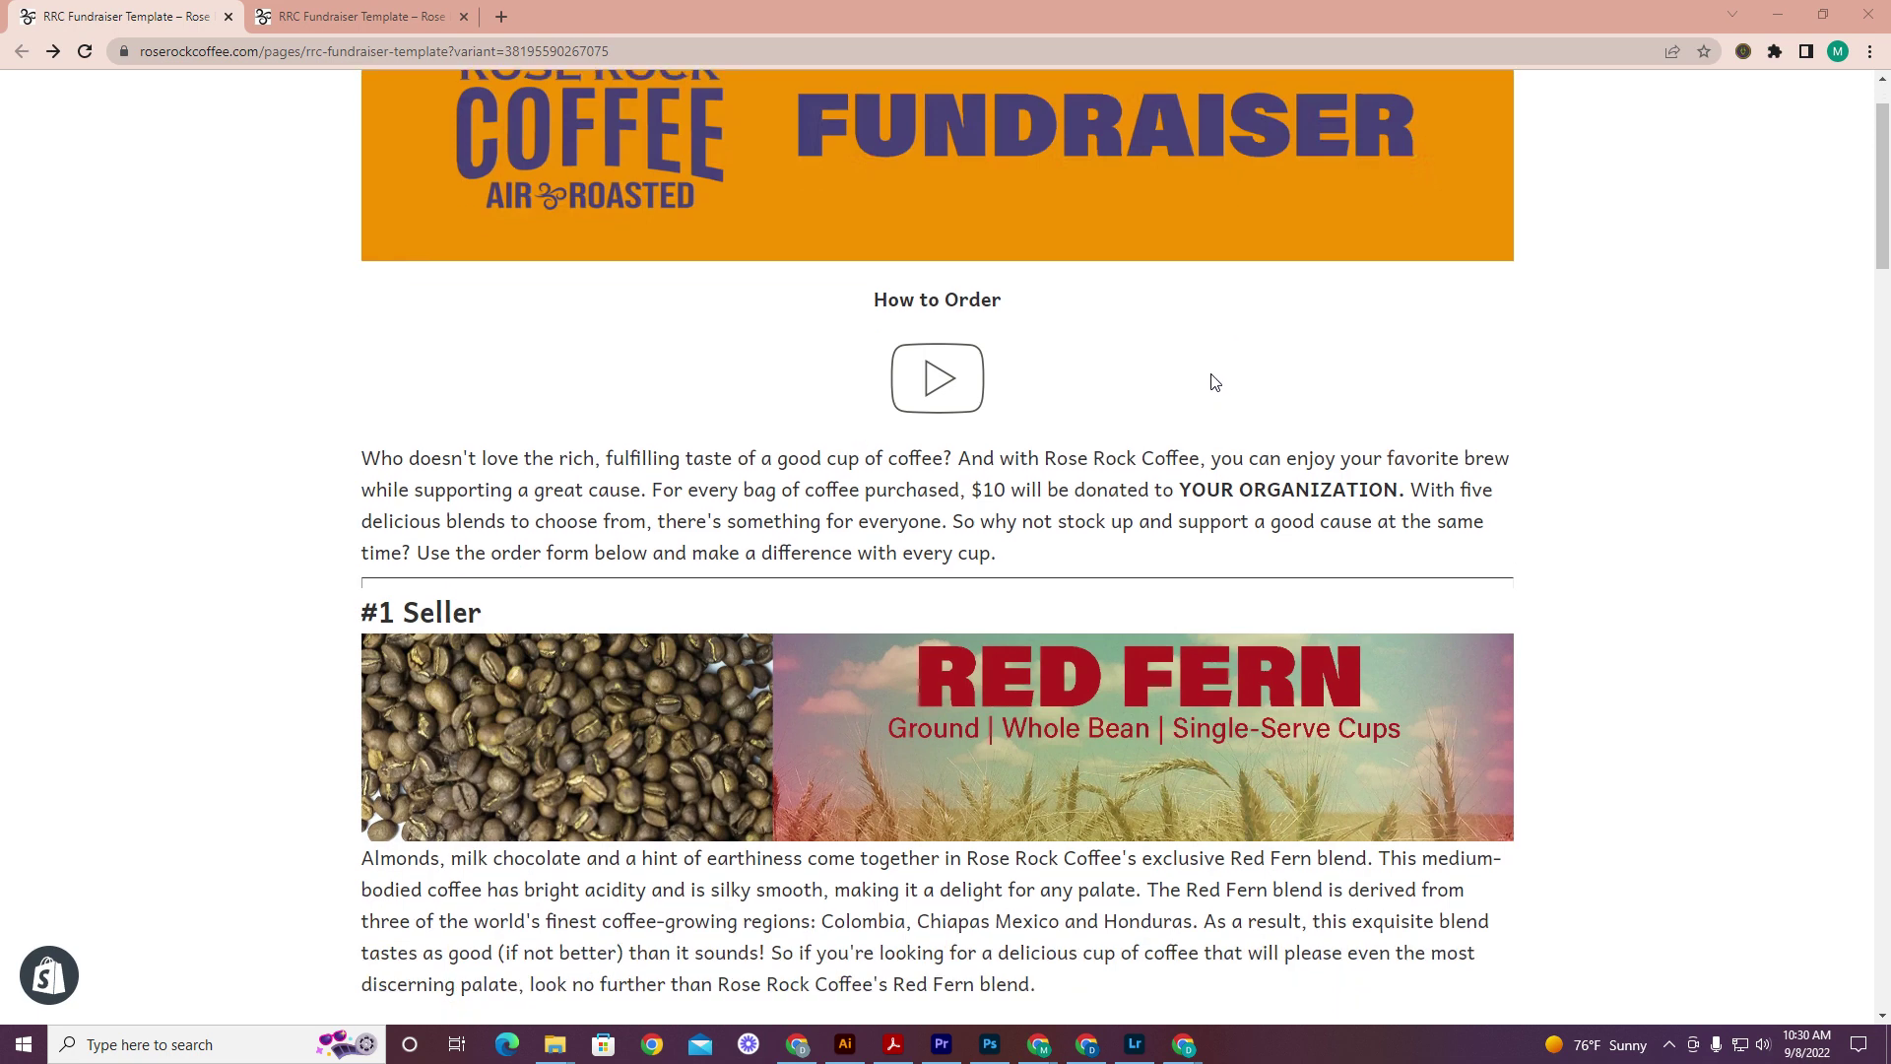
pyautogui.scroll(-1, 1209, 380)
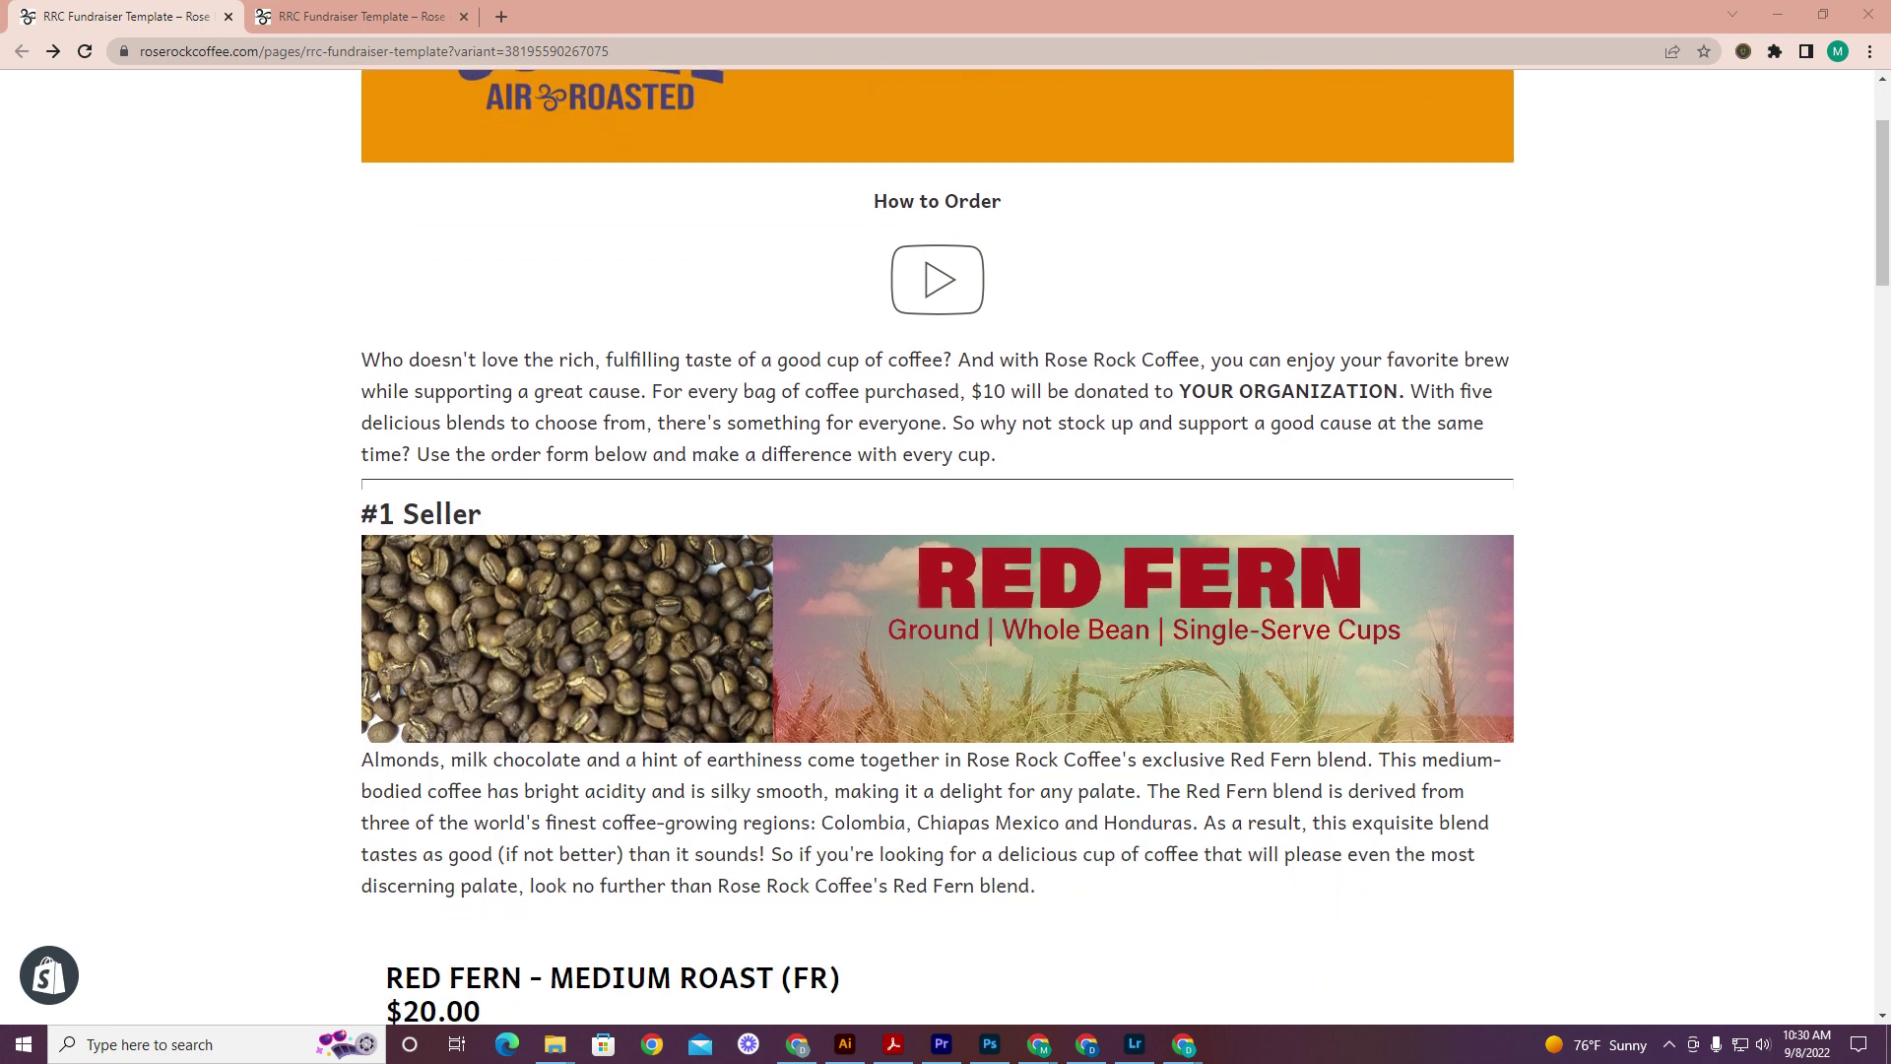
pyautogui.scroll(-2, 1148, 345)
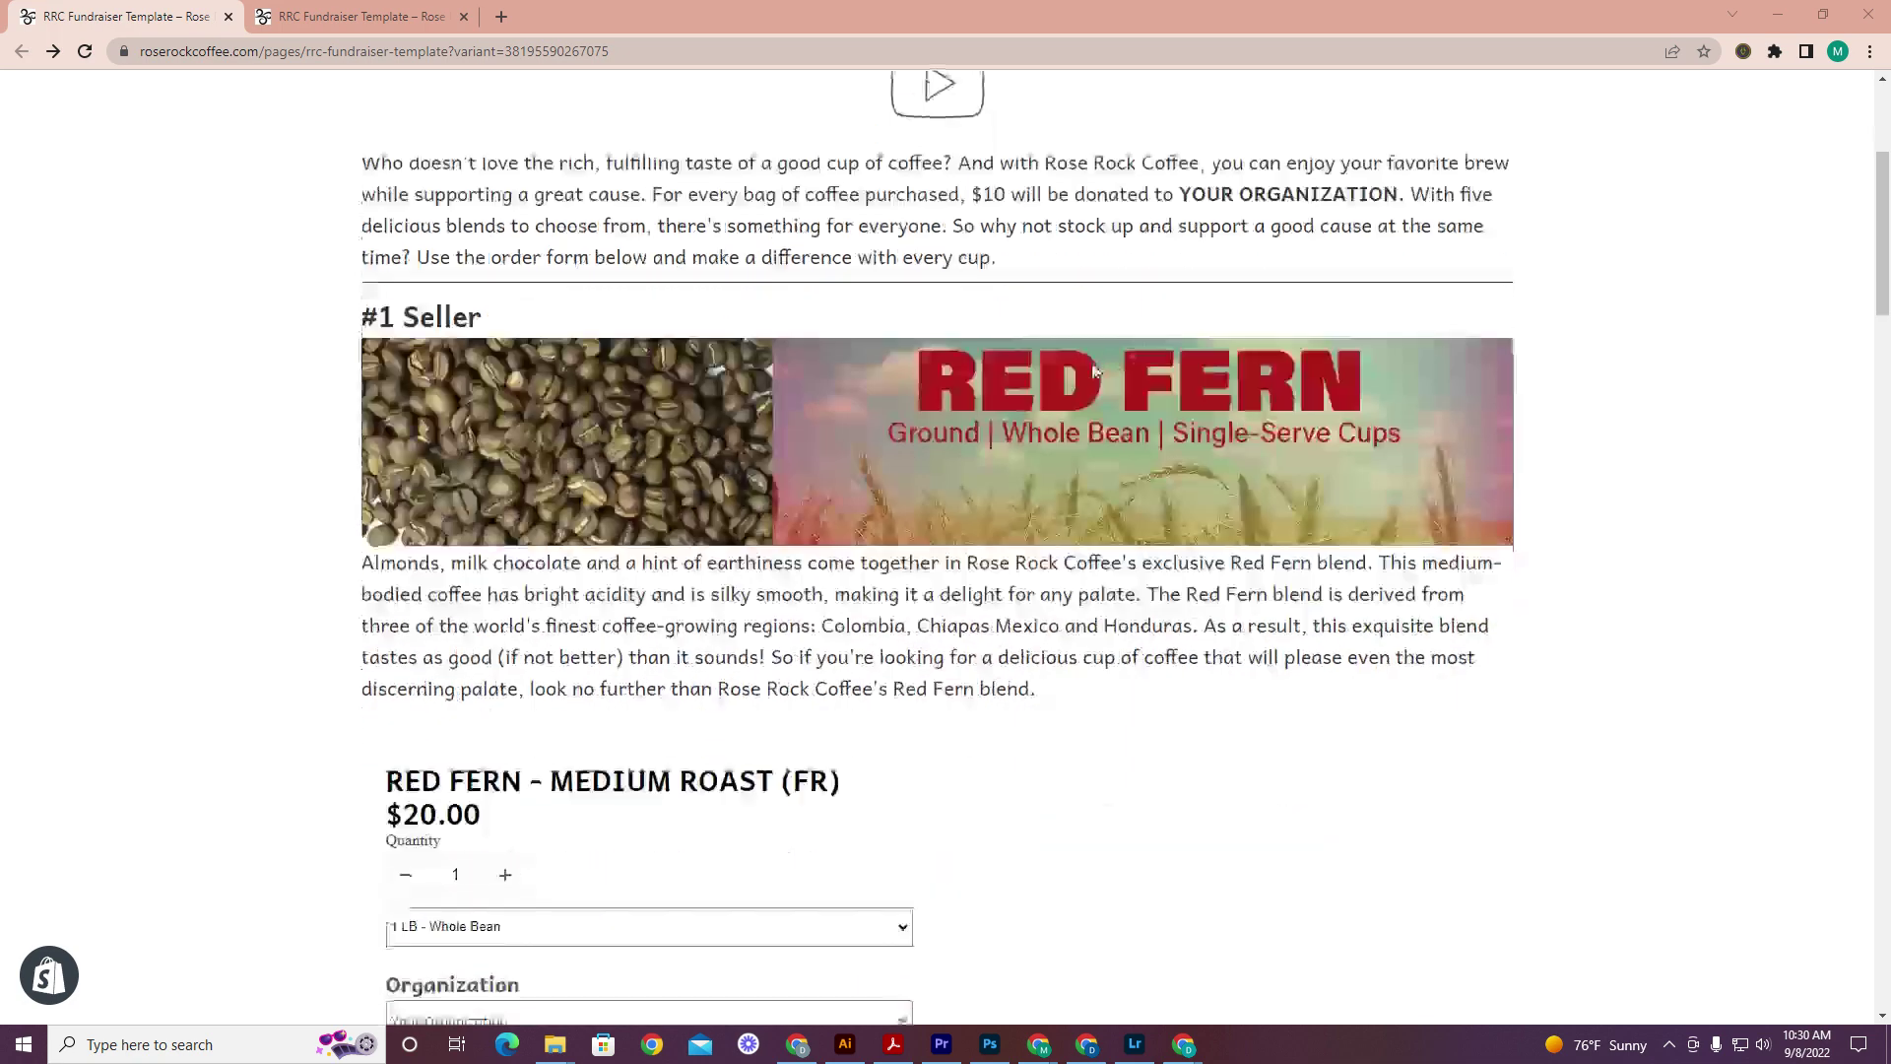
pyautogui.scroll(-1, 959, 280)
pyautogui.scroll(-1, 1061, 315)
pyautogui.scroll(1, 1061, 315)
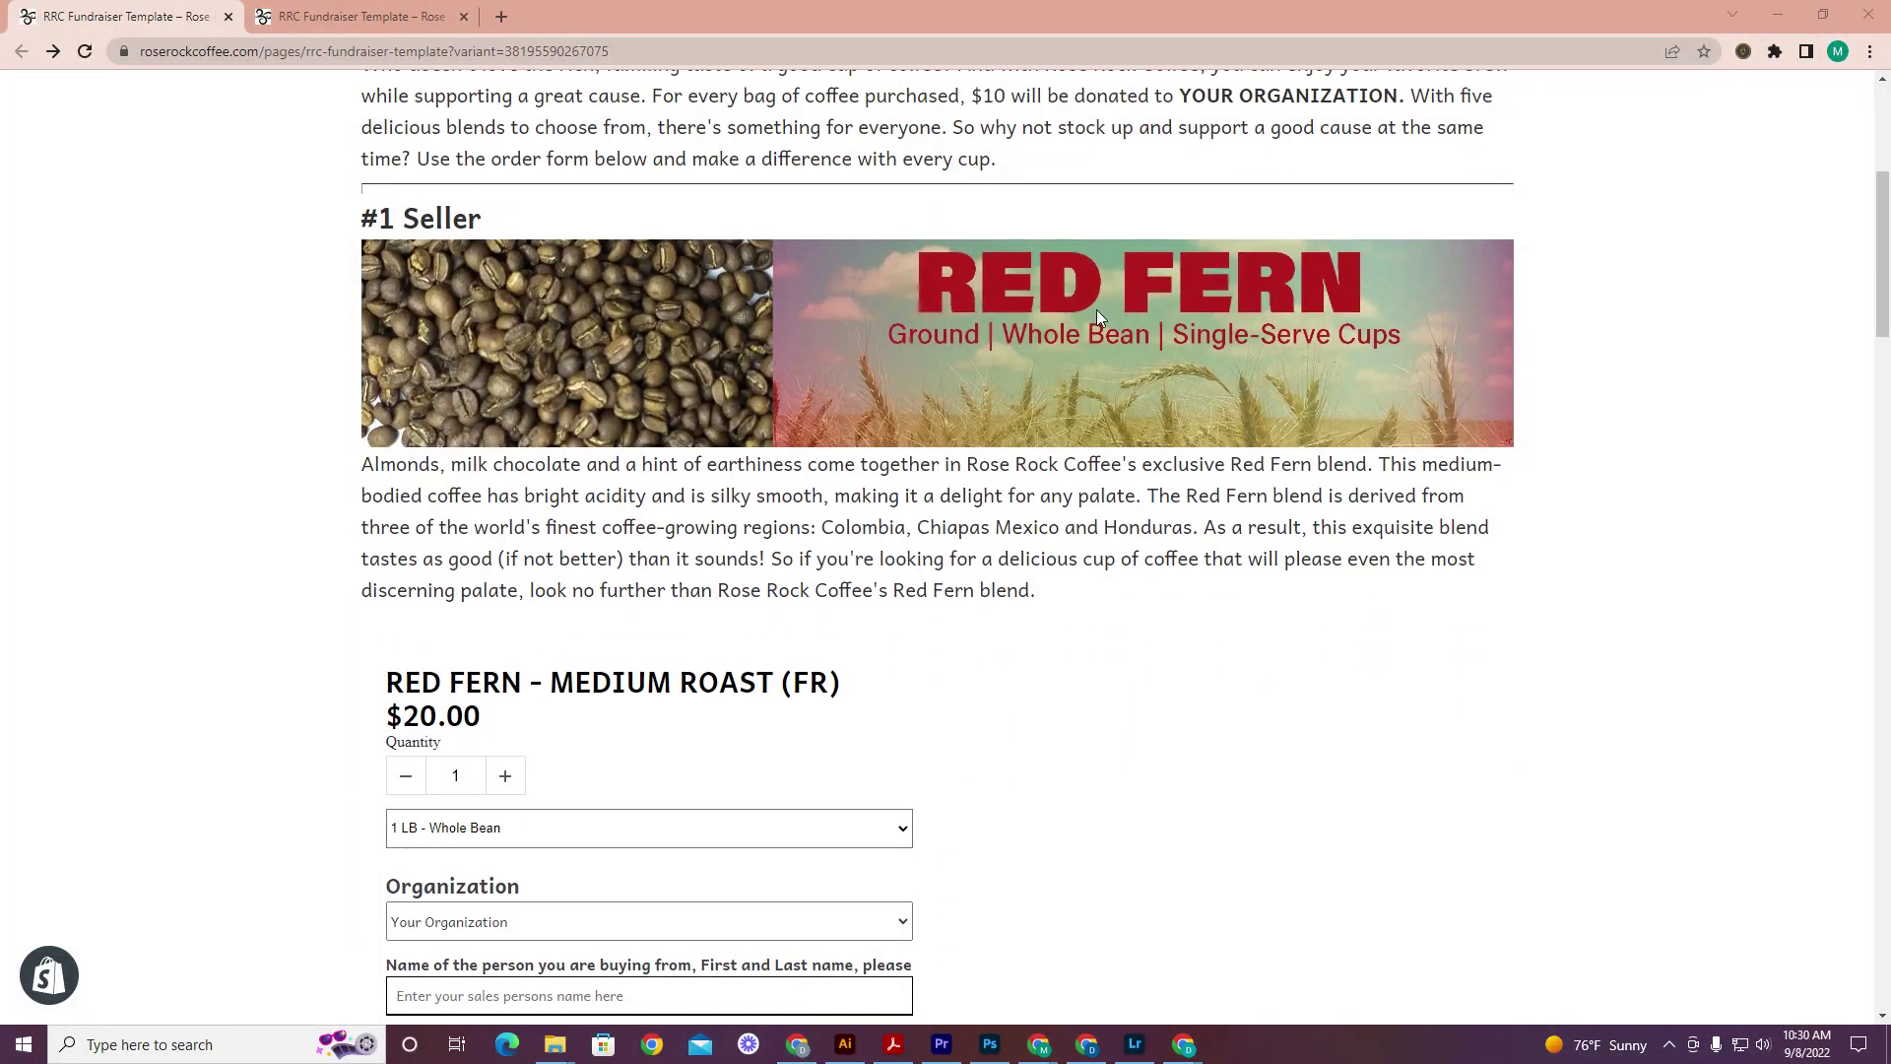
pyautogui.scroll(-1, 1280, 323)
pyautogui.moveTo(1882, 238)
pyautogui.mouseDown()
pyautogui.moveTo(1865, 840)
pyautogui.moveTo(1869, 676)
pyautogui.moveTo(1823, 451)
pyautogui.moveTo(1819, 232)
pyautogui.mouseUp()
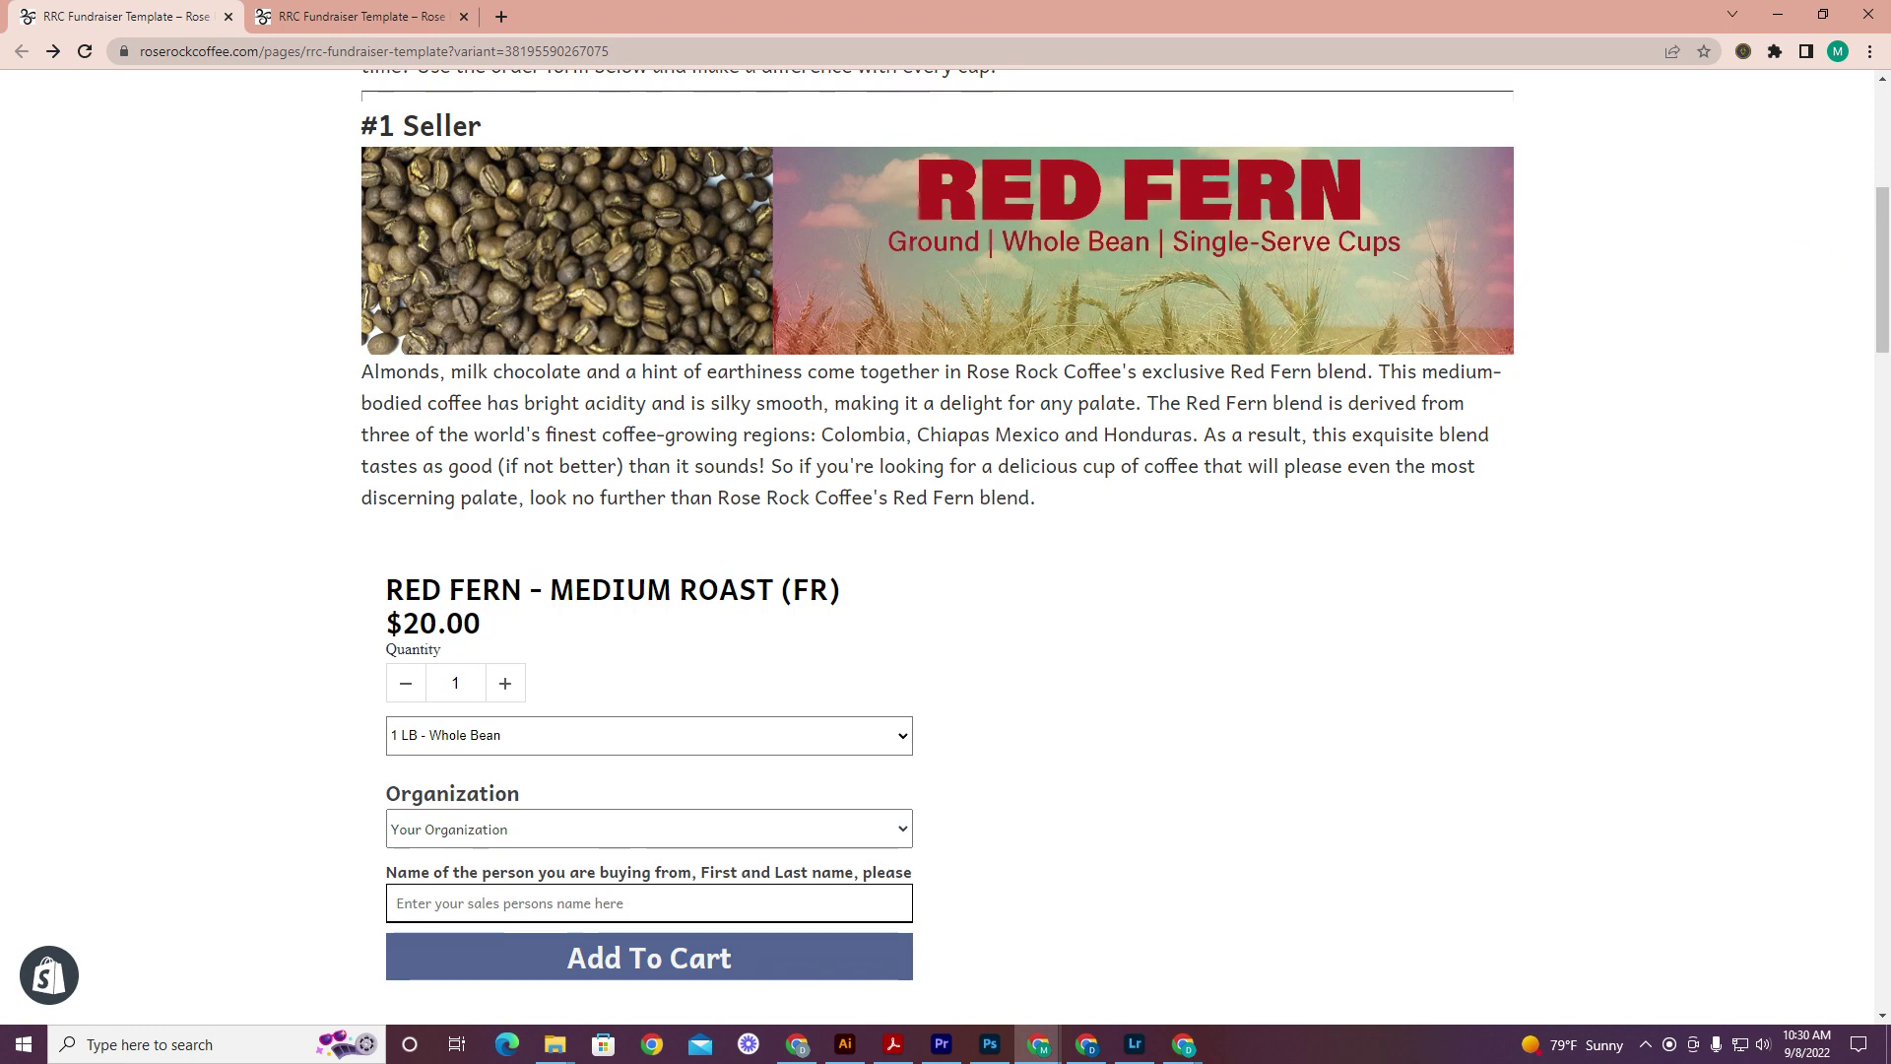
pyautogui.scroll(-2, 1051, 354)
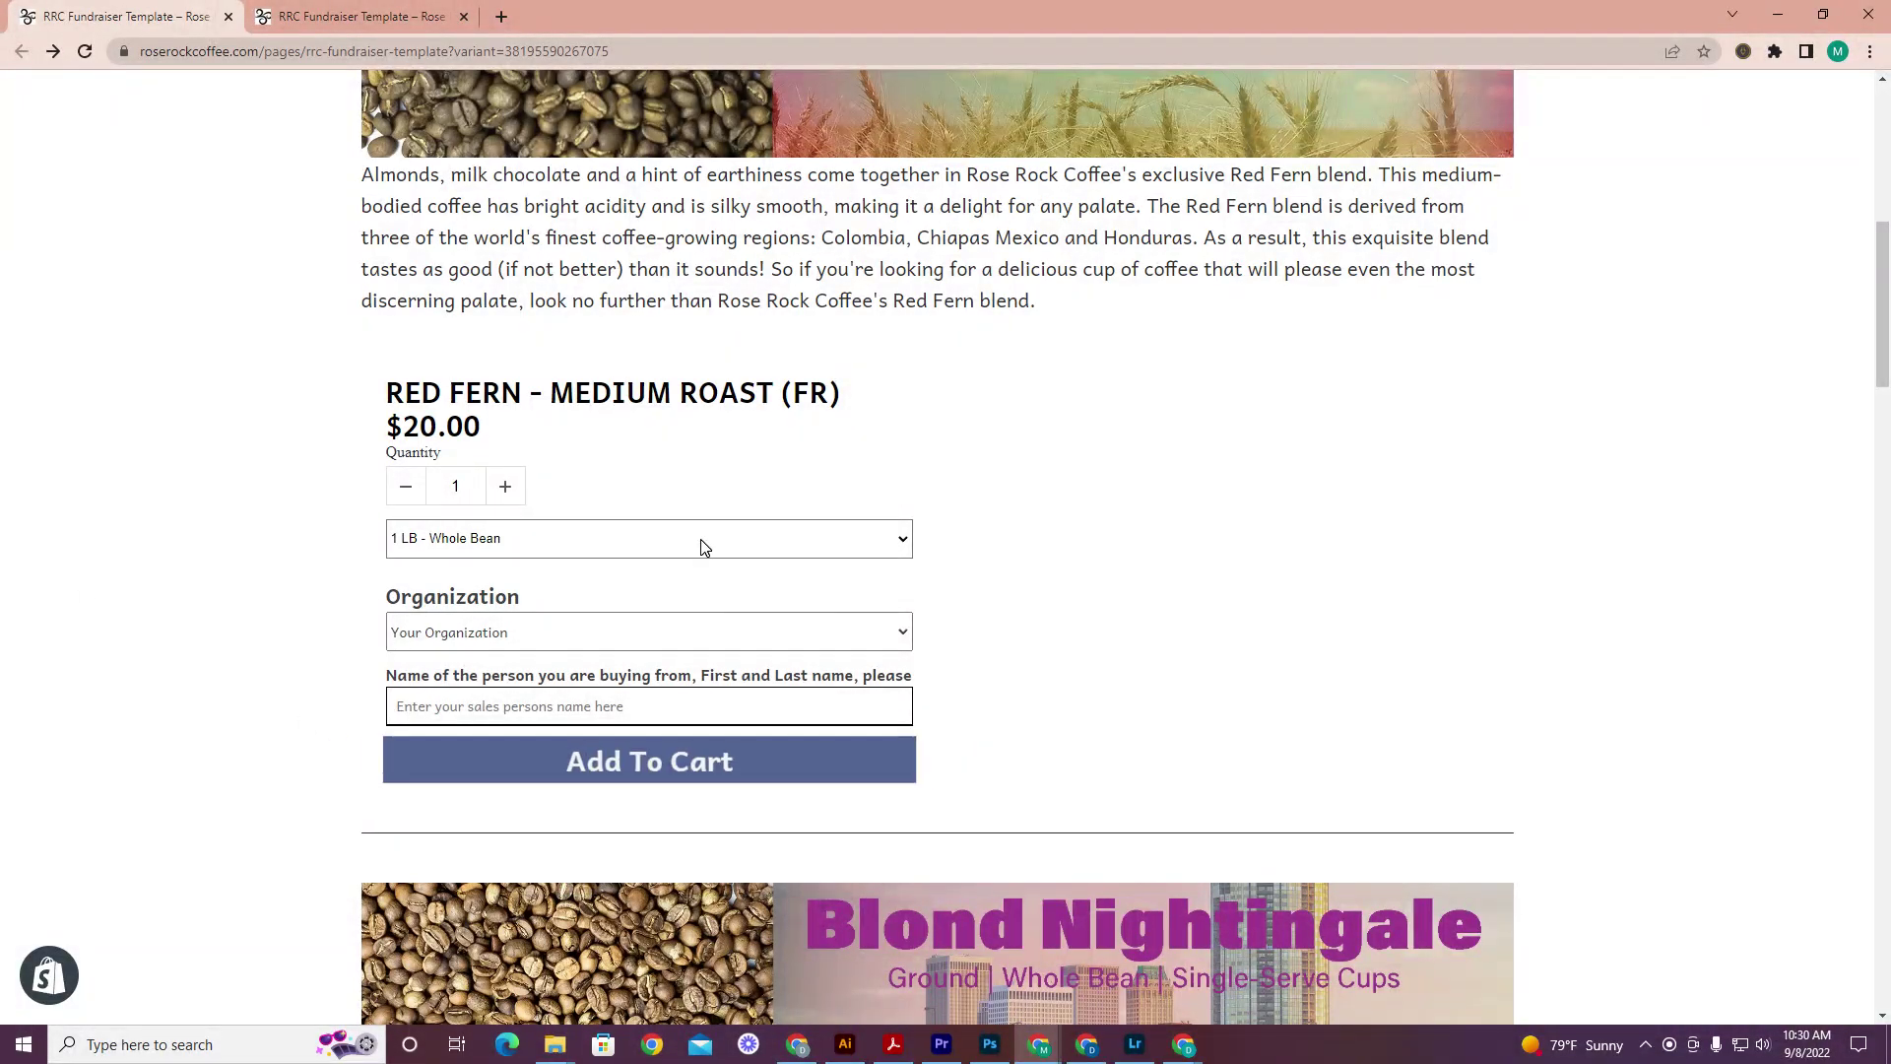
# Add two 1 LB Ground bags of Red Fern to the cart with the autofilled sales person name.
pyautogui.click(504, 485)
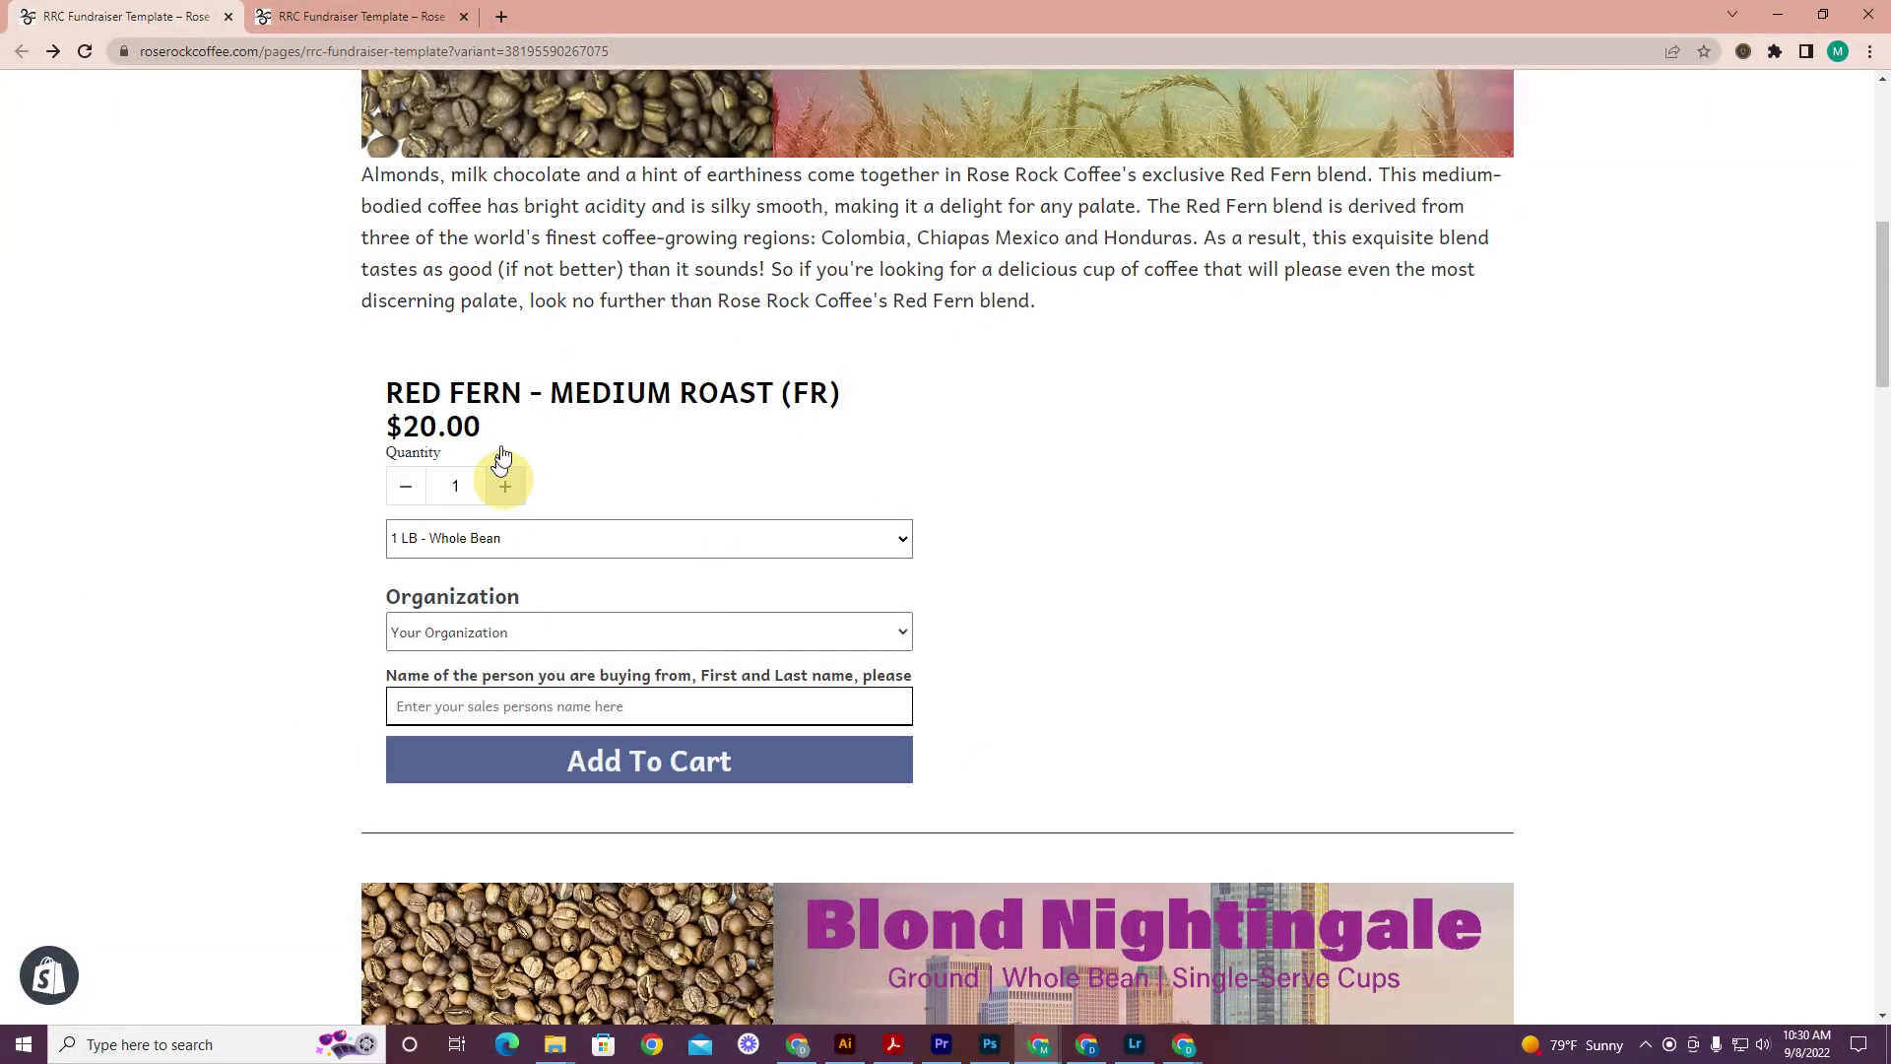
pyautogui.click(592, 541)
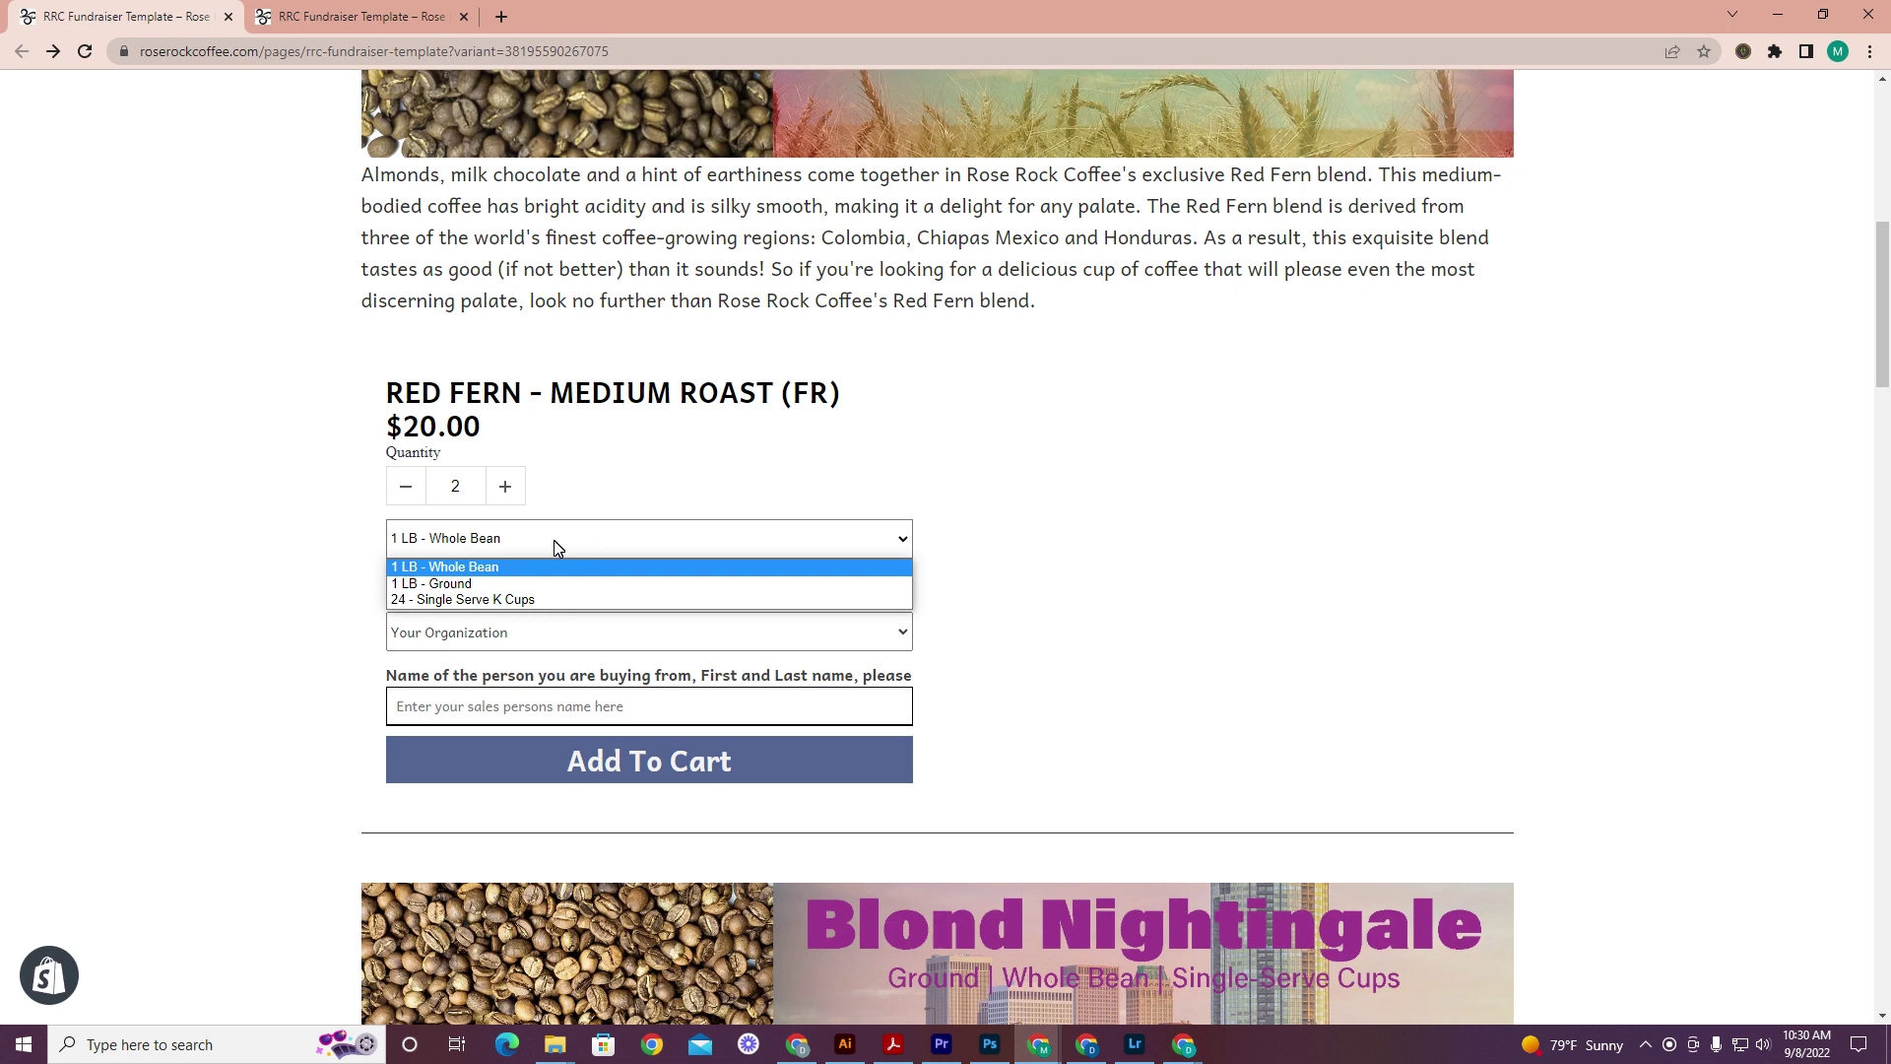
pyautogui.click(460, 585)
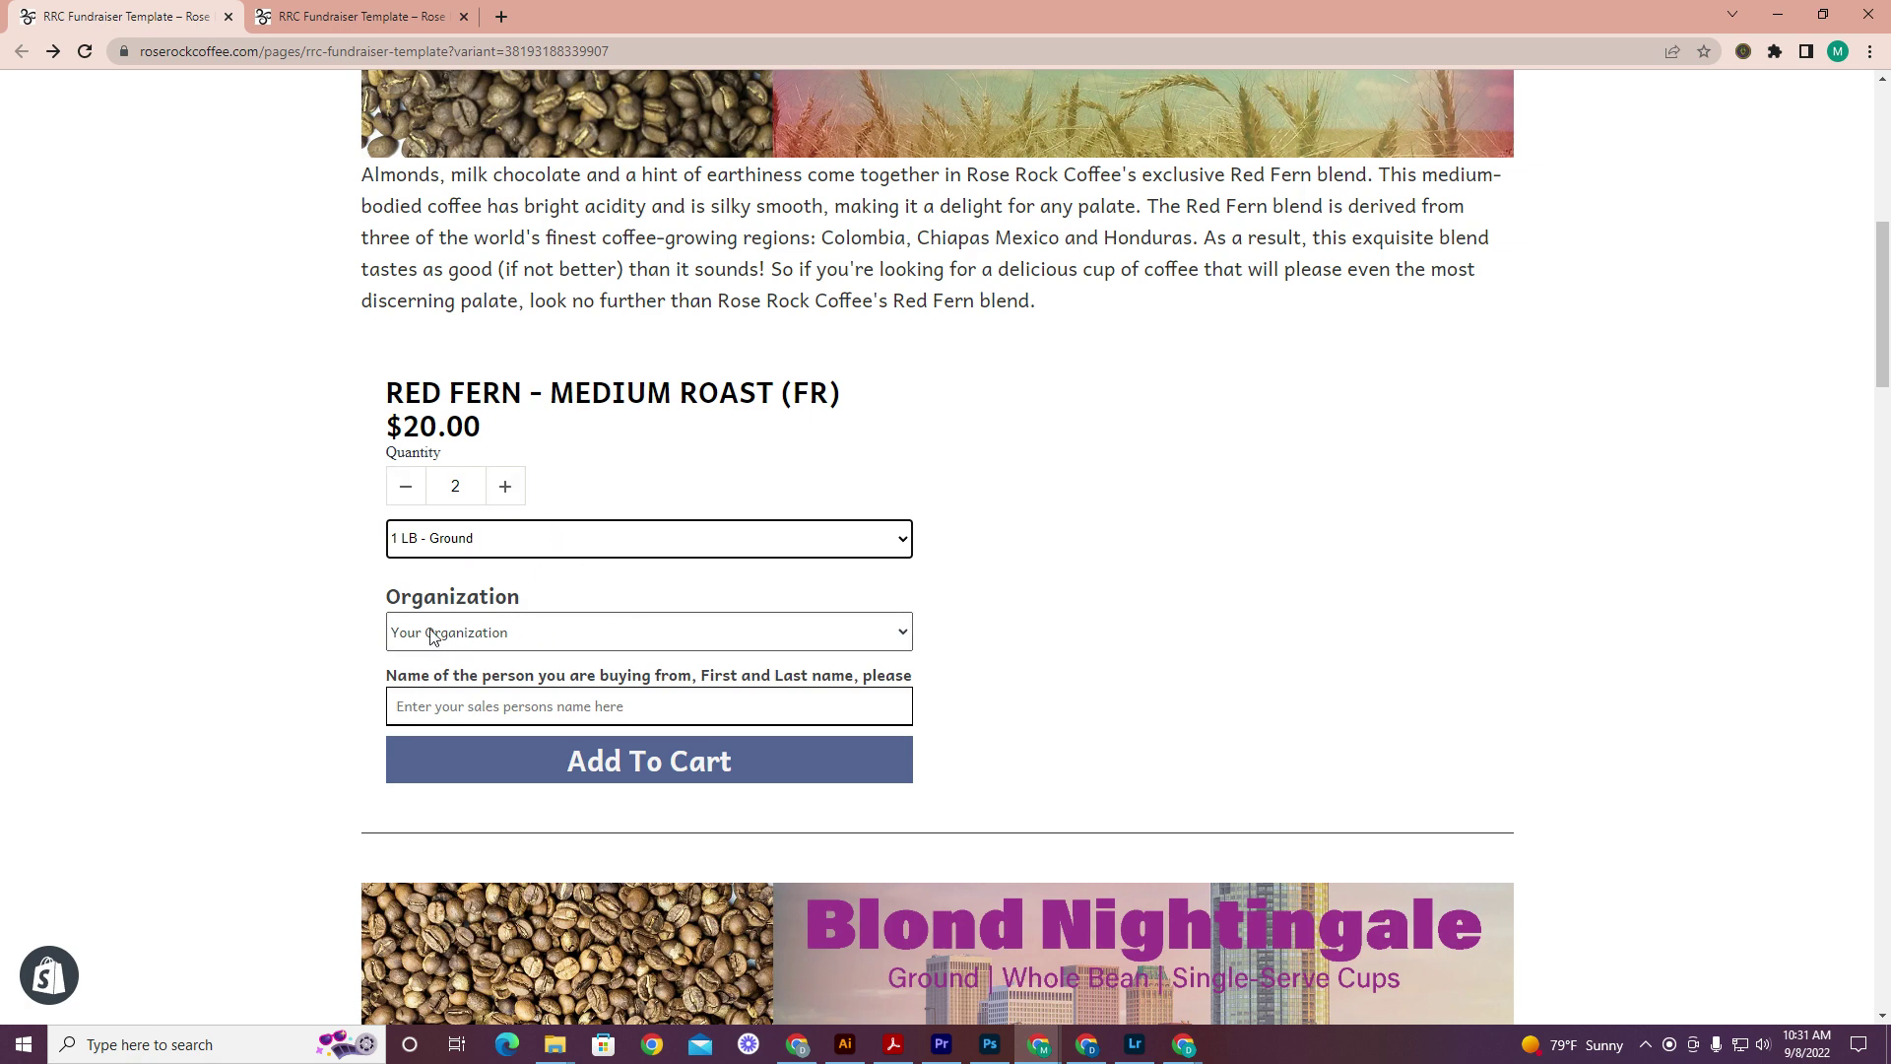
pyautogui.click(598, 707)
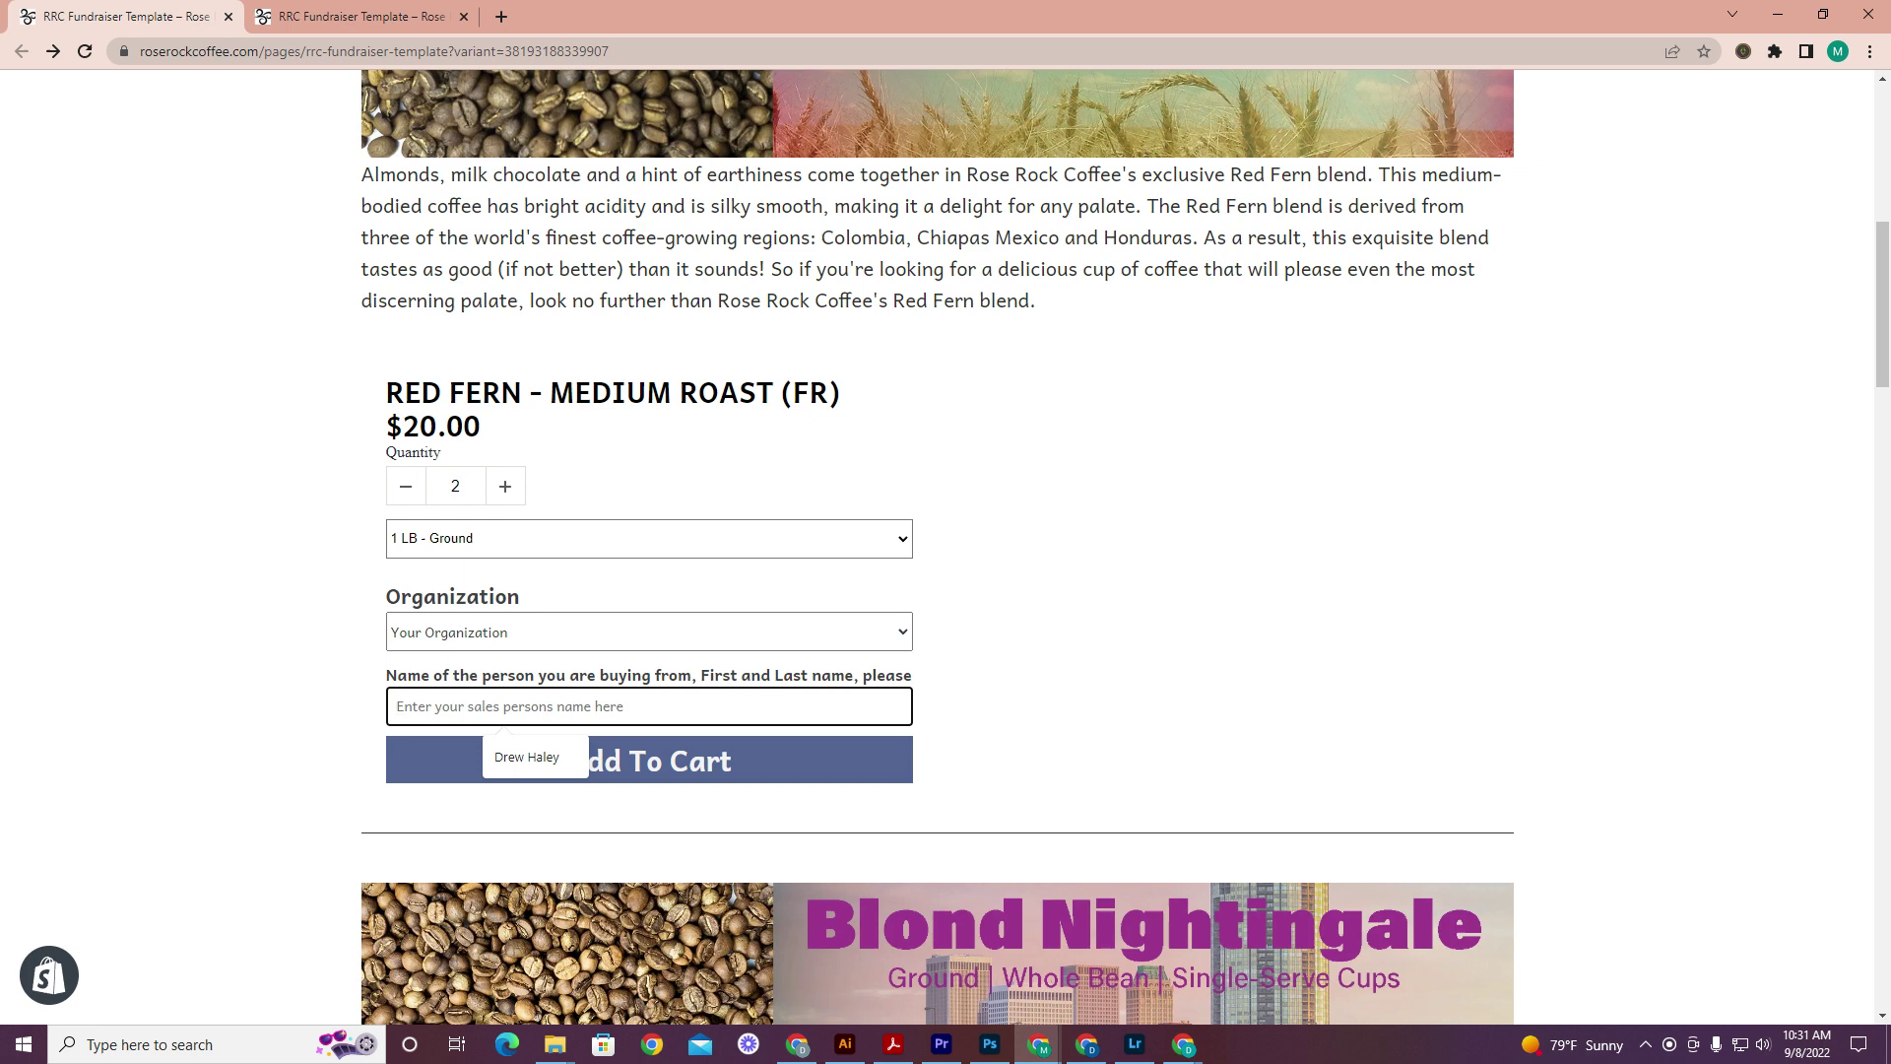
pyautogui.click(535, 758)
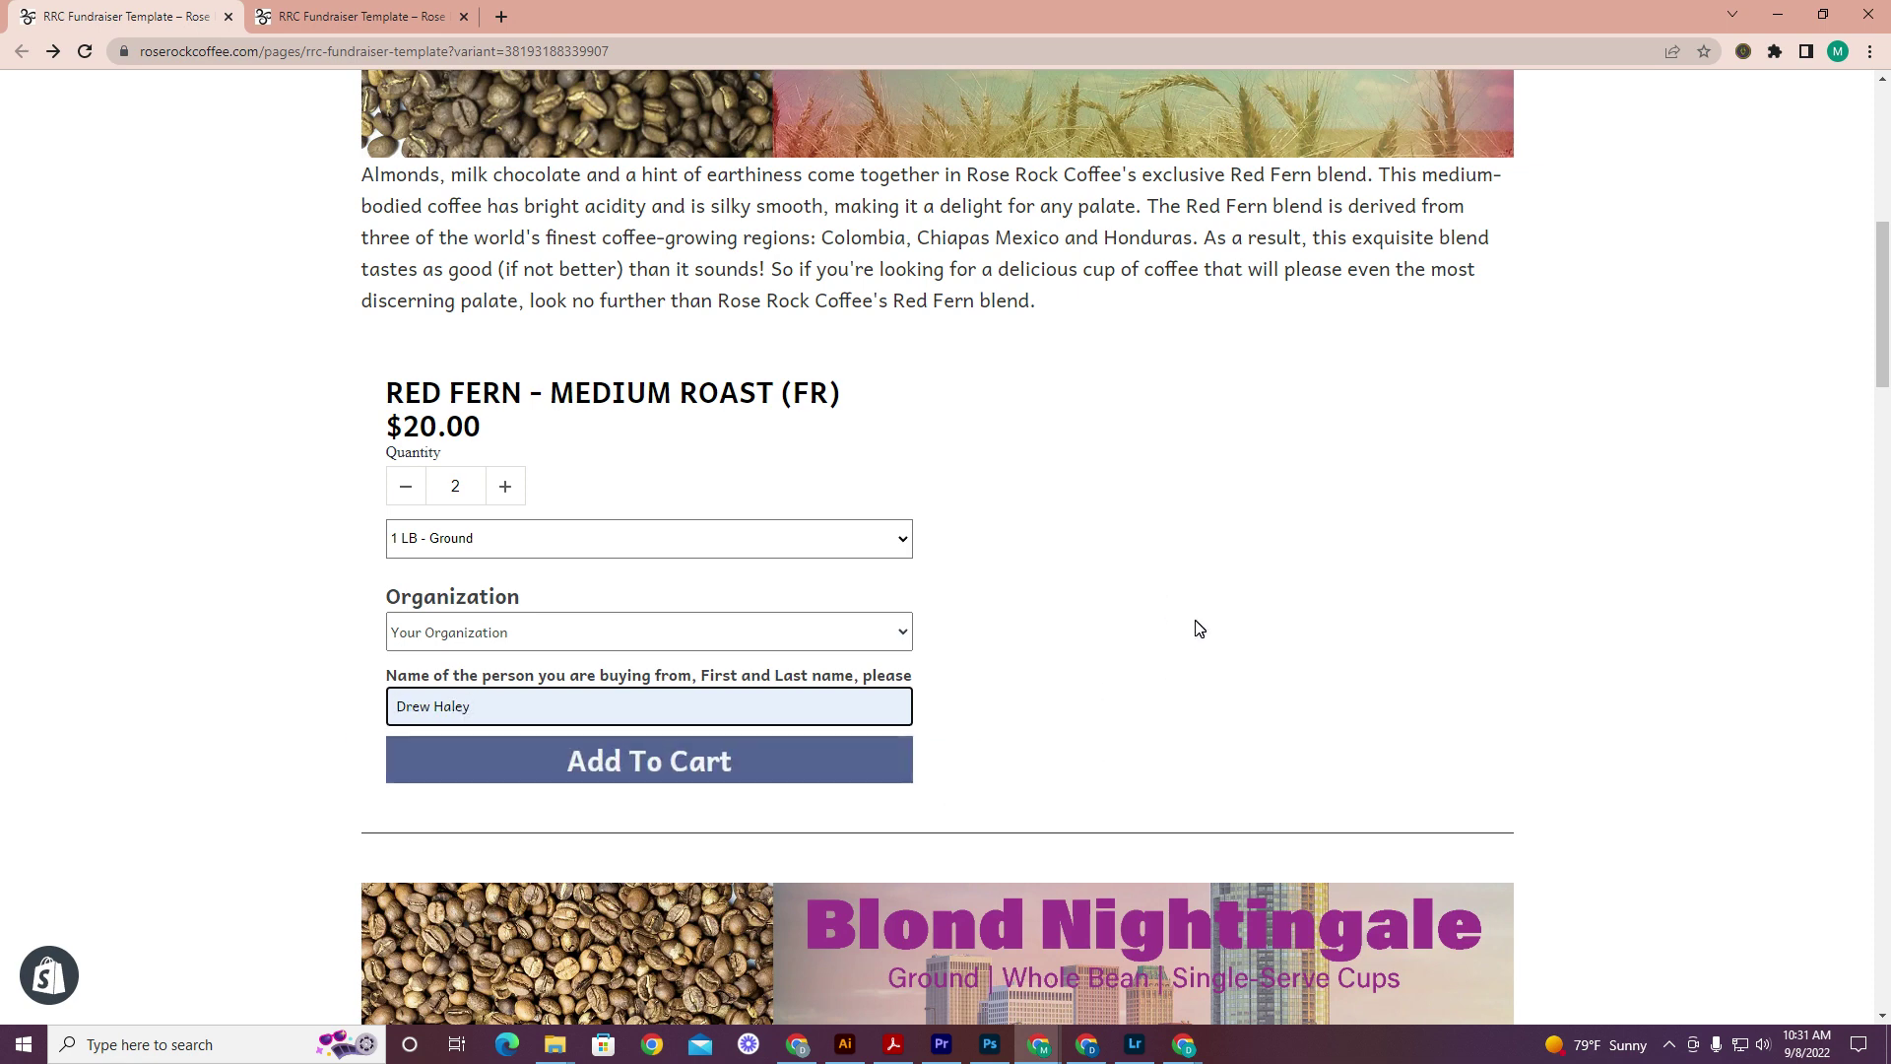
pyautogui.scroll(-1, 1100, 532)
pyautogui.scroll(-1, 1104, 512)
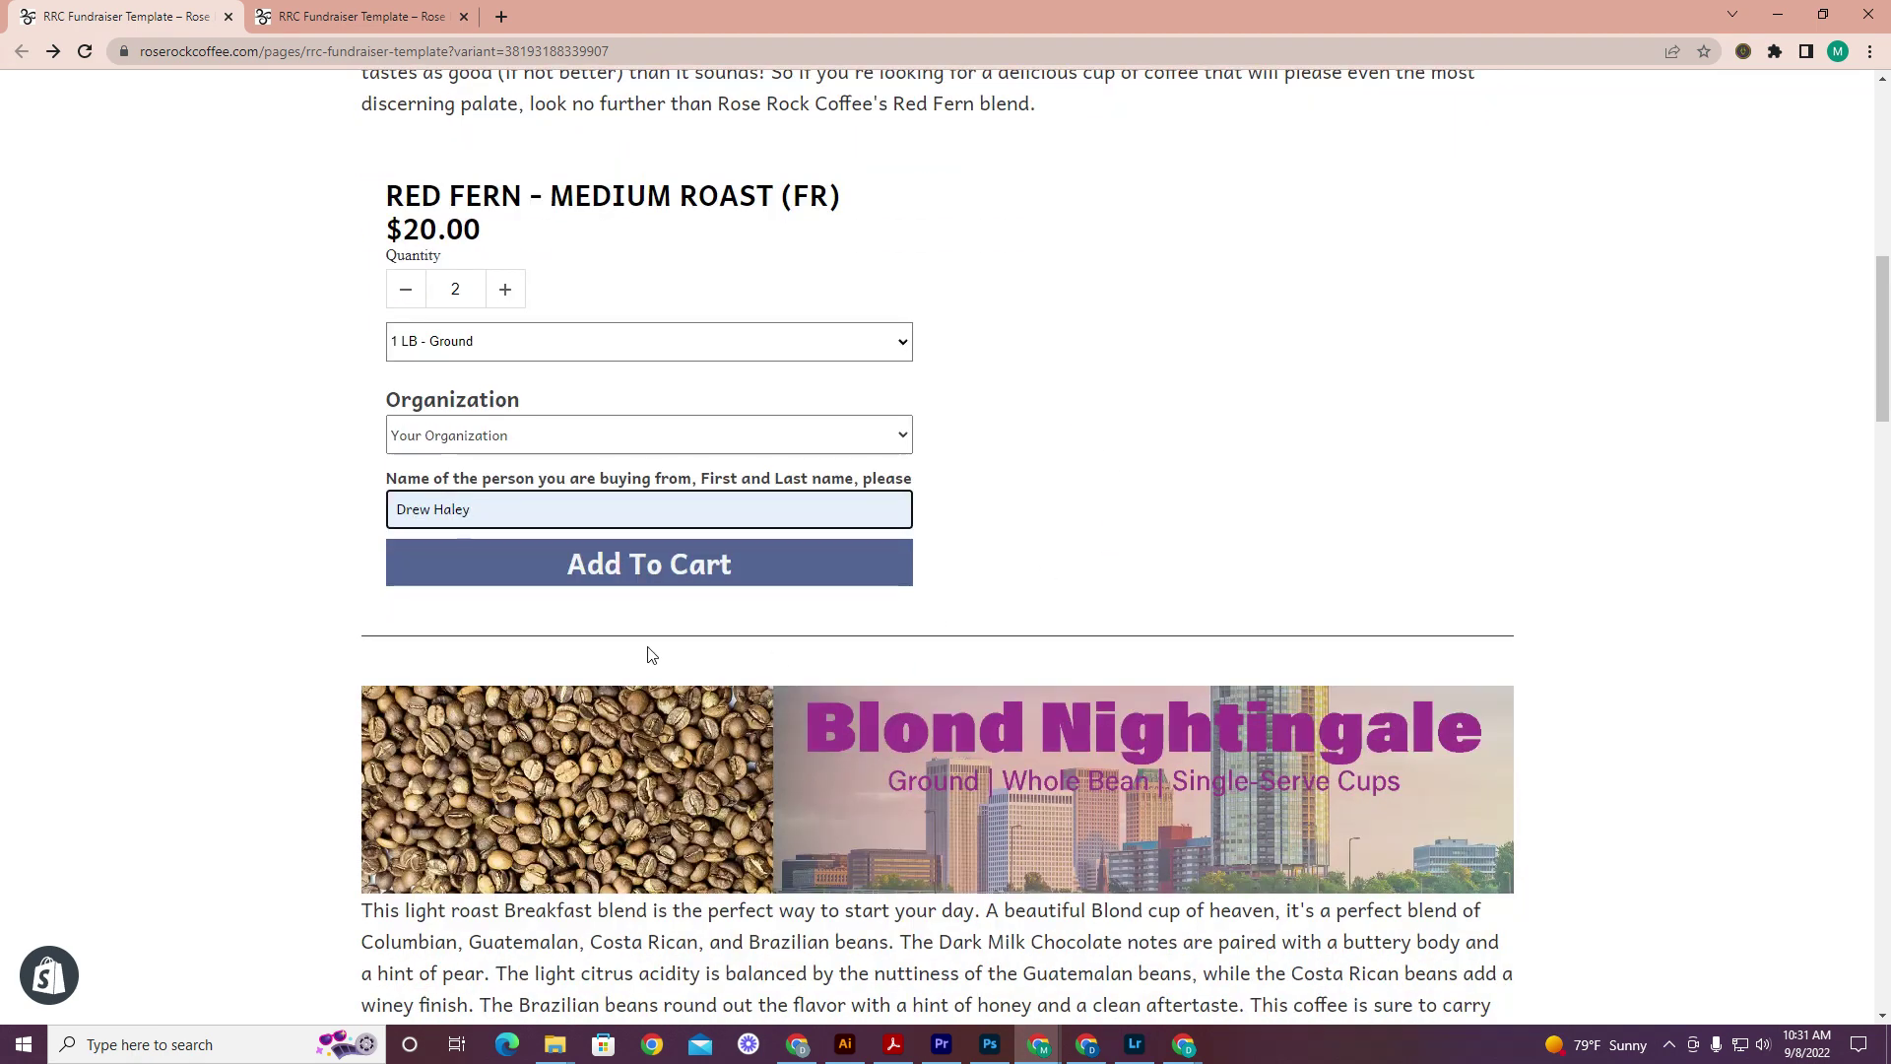
pyautogui.click(656, 561)
pyautogui.click(660, 565)
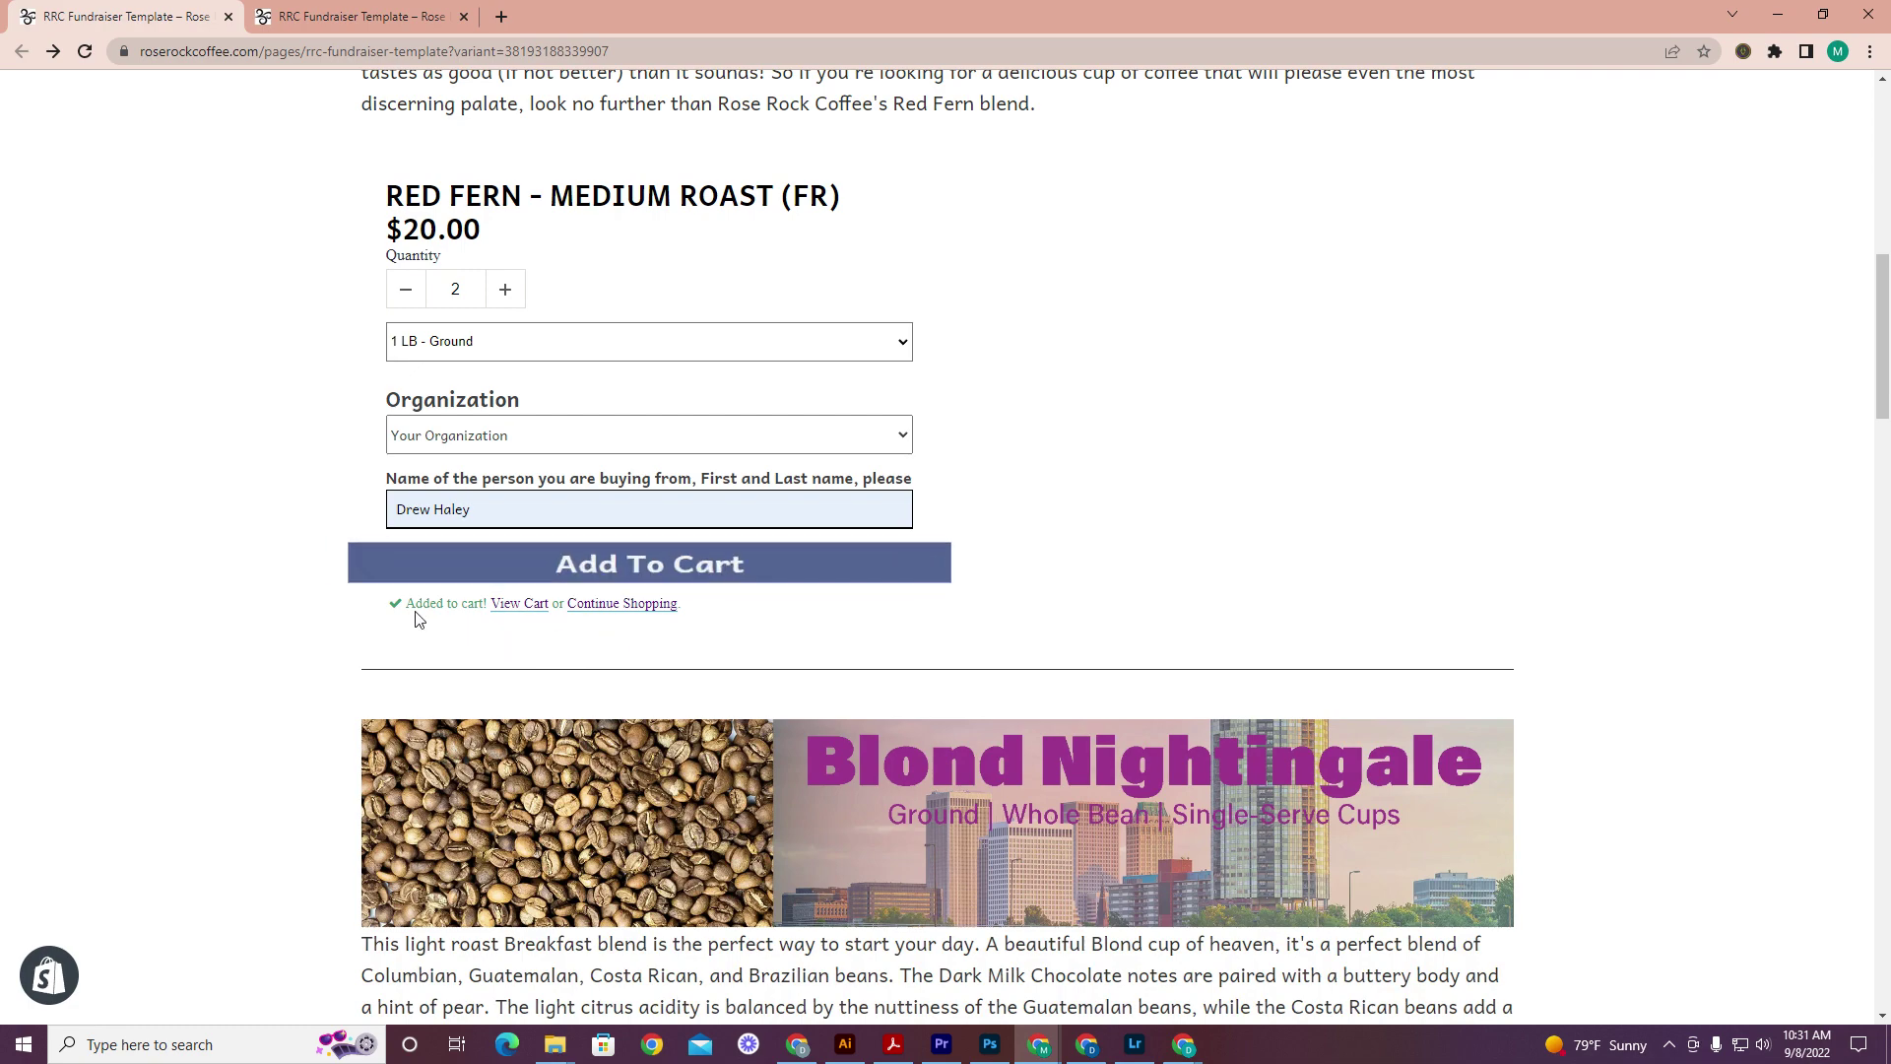
# Add one 1 LB Whole Bean bag of Blond Nightingale with the autofilled sales person name.
pyautogui.scroll(-4, 999, 418)
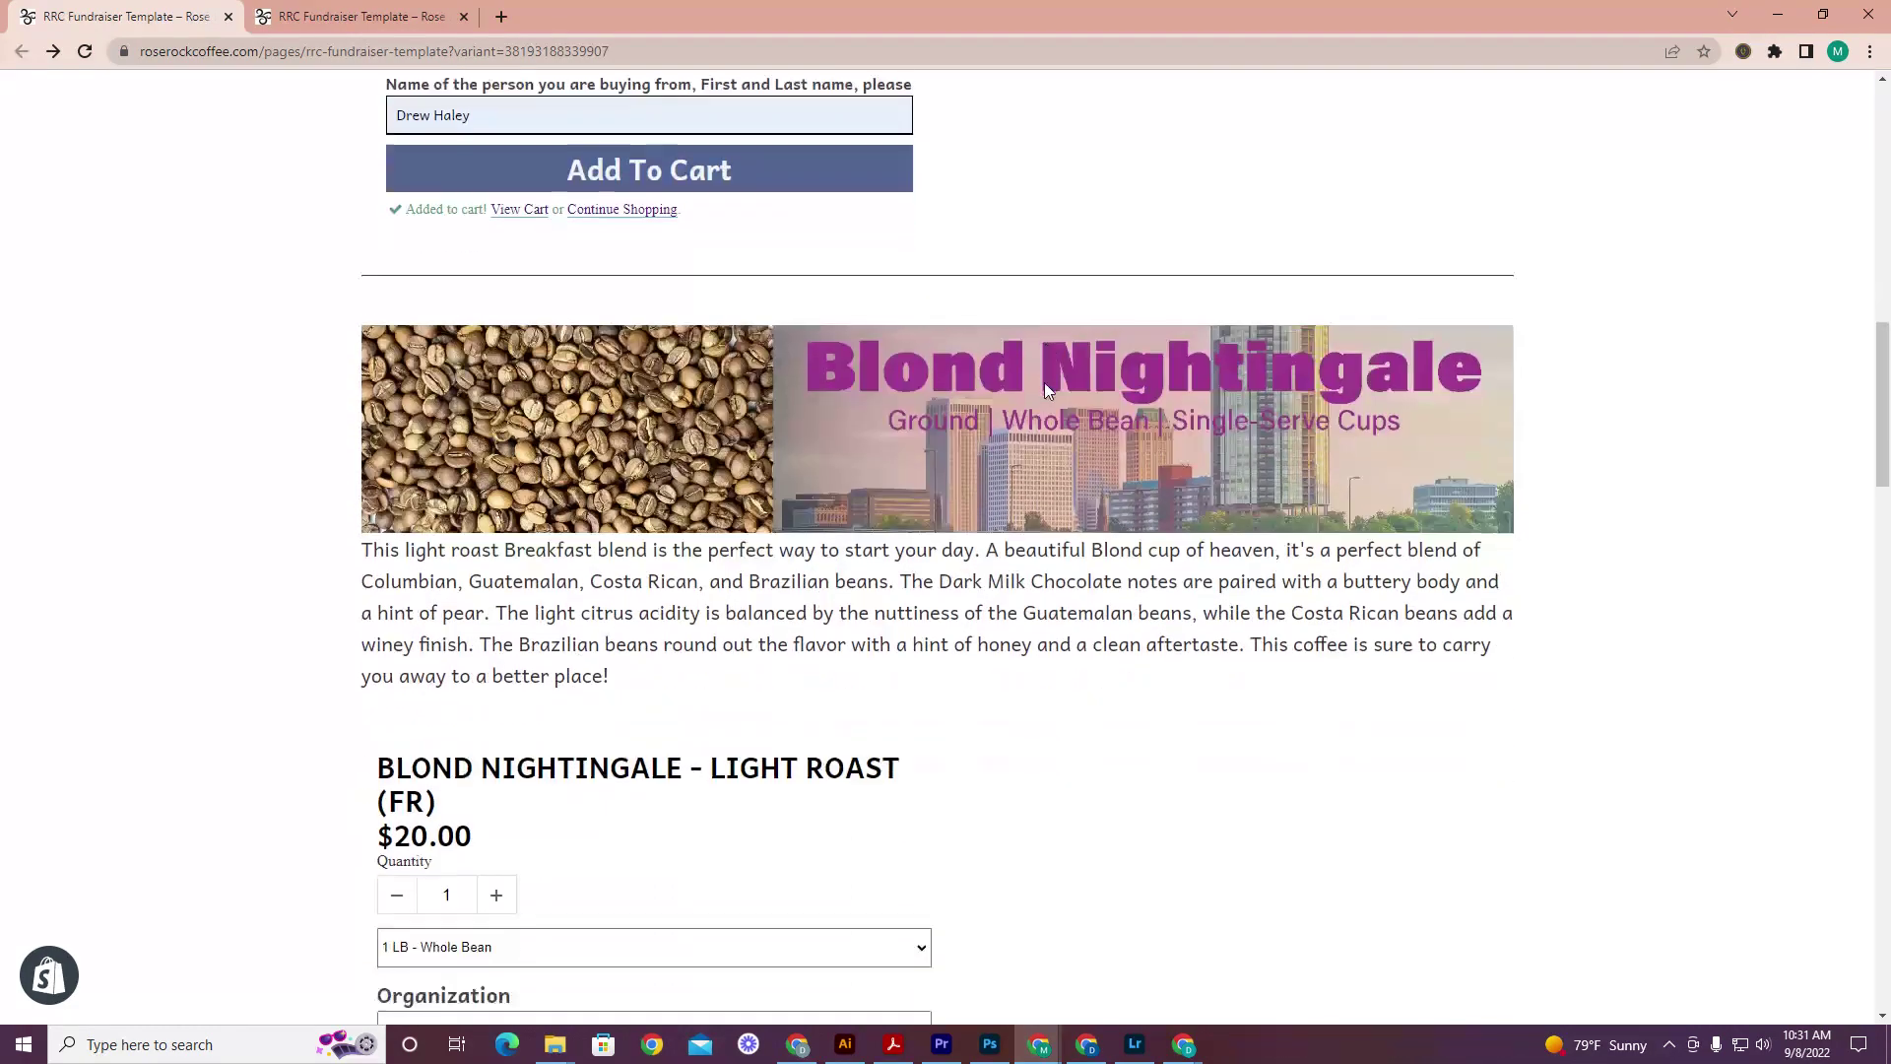
pyautogui.scroll(-2, 985, 394)
pyautogui.scroll(-3, 860, 397)
pyautogui.scroll(-2, 860, 397)
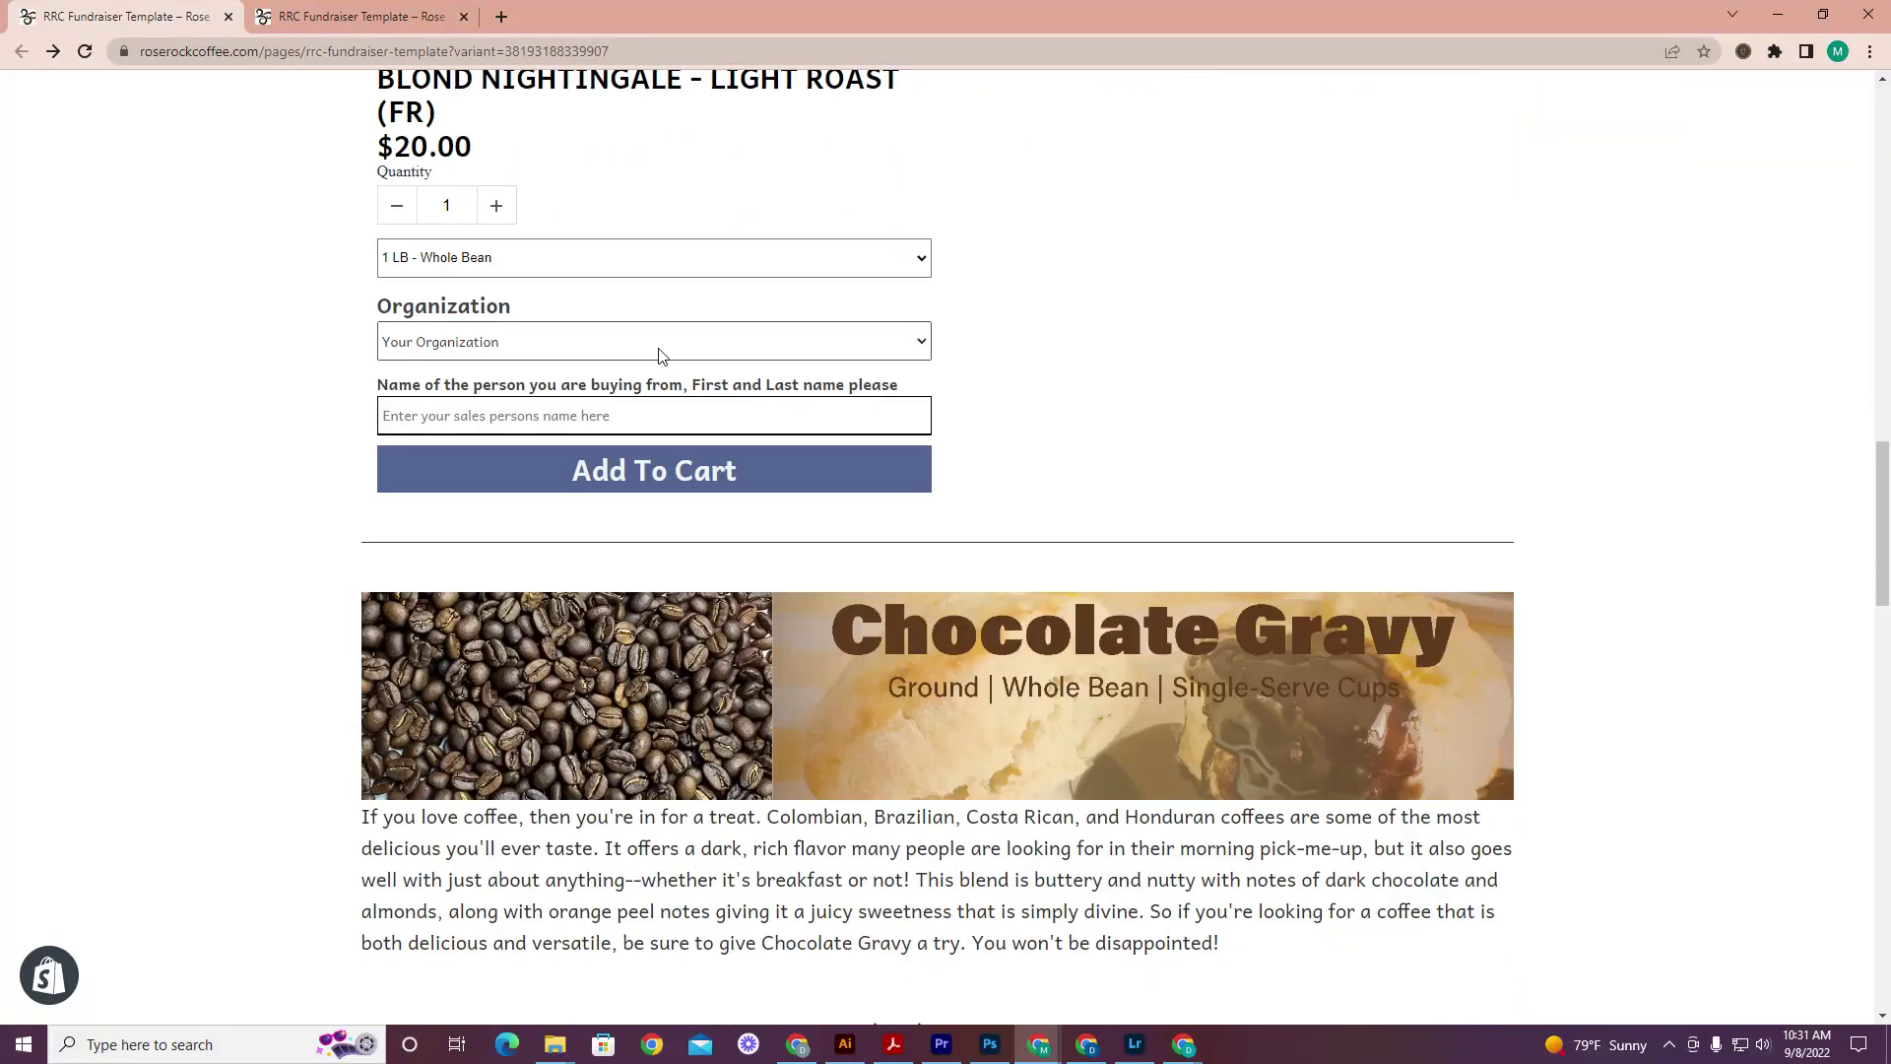
pyautogui.click(616, 262)
pyautogui.click(451, 286)
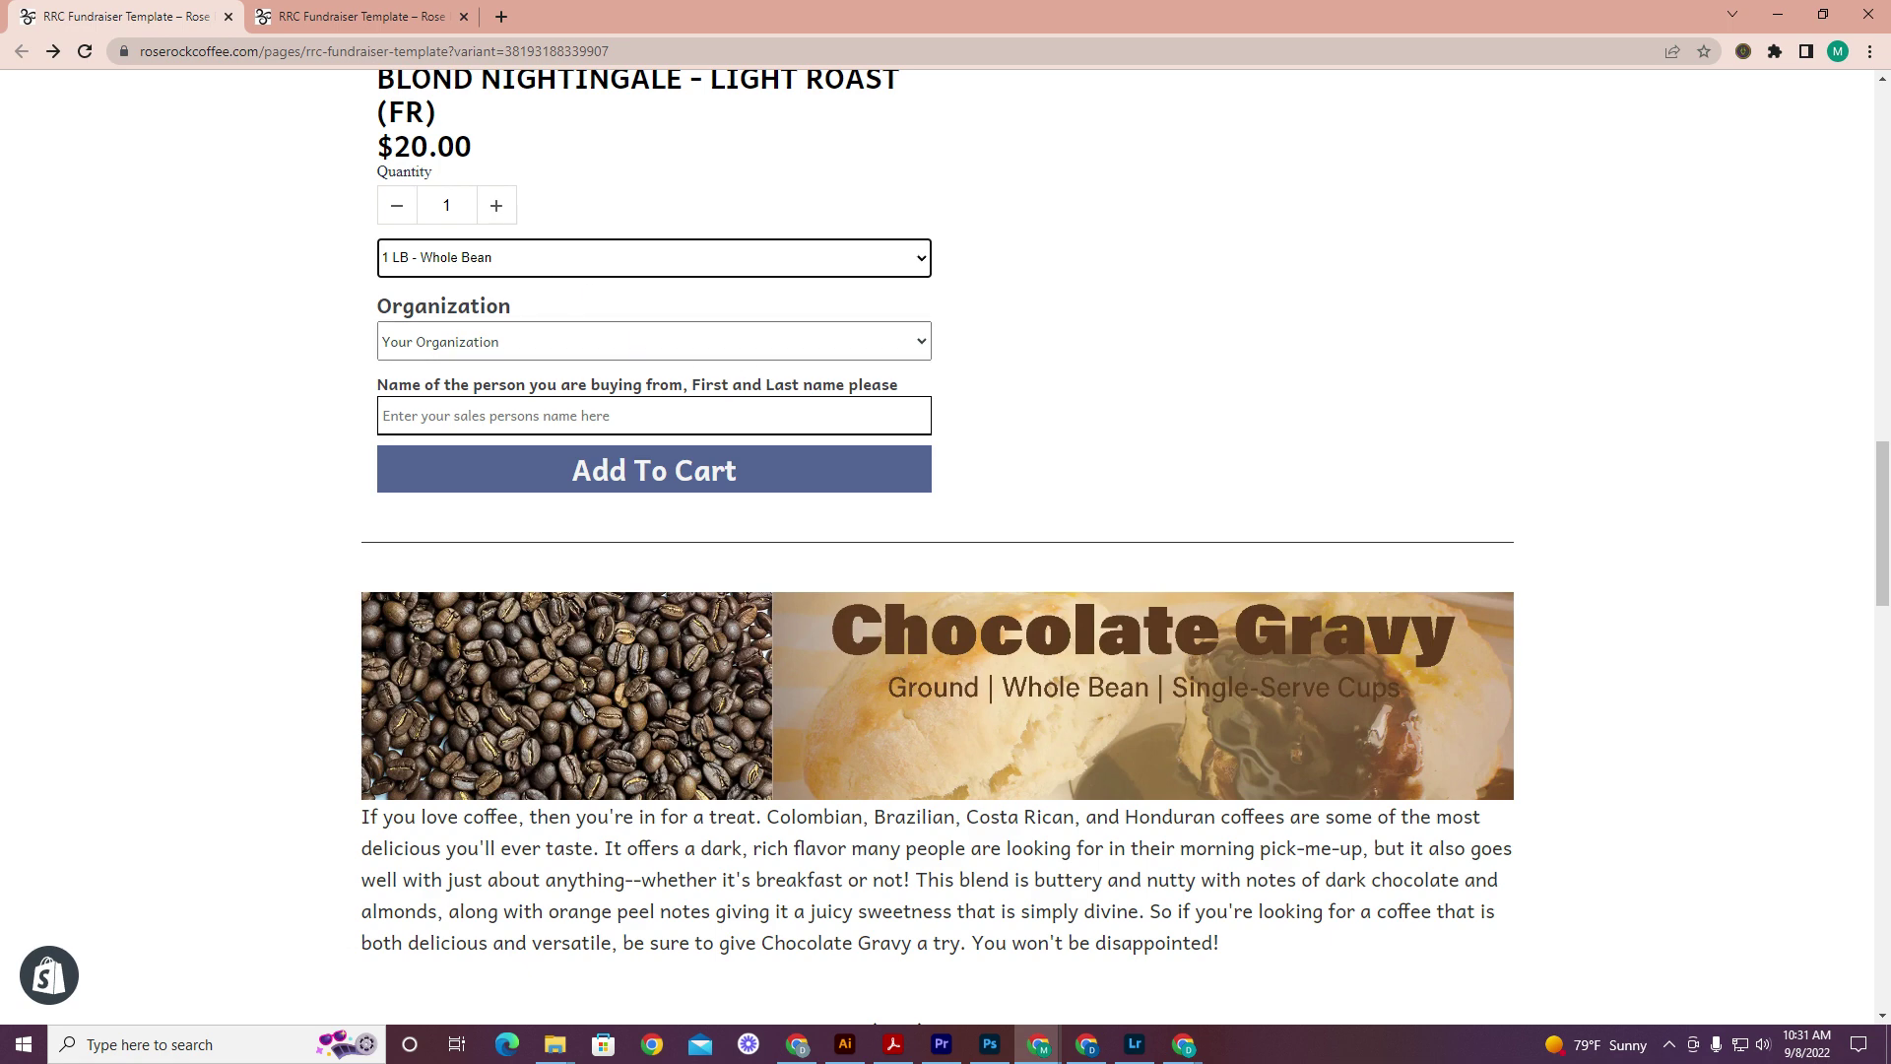
pyautogui.click(483, 415)
pyautogui.click(504, 467)
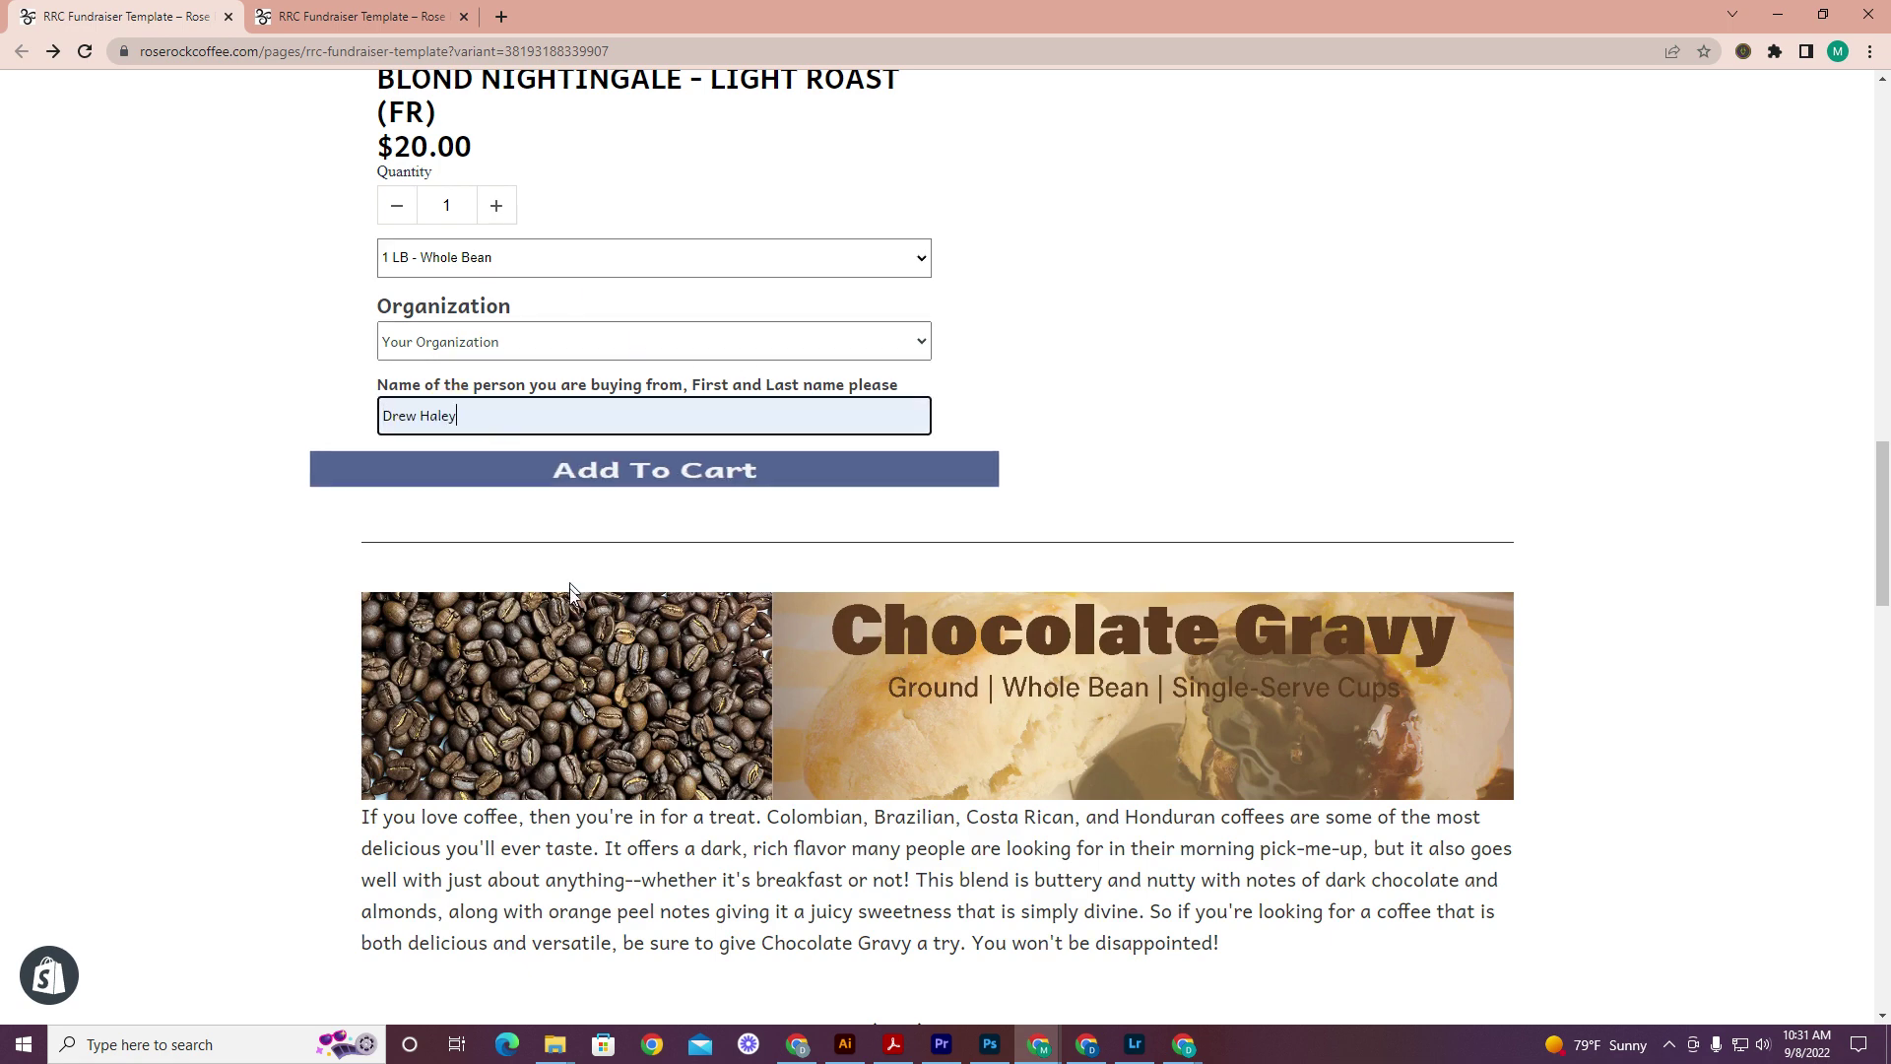
pyautogui.click(648, 472)
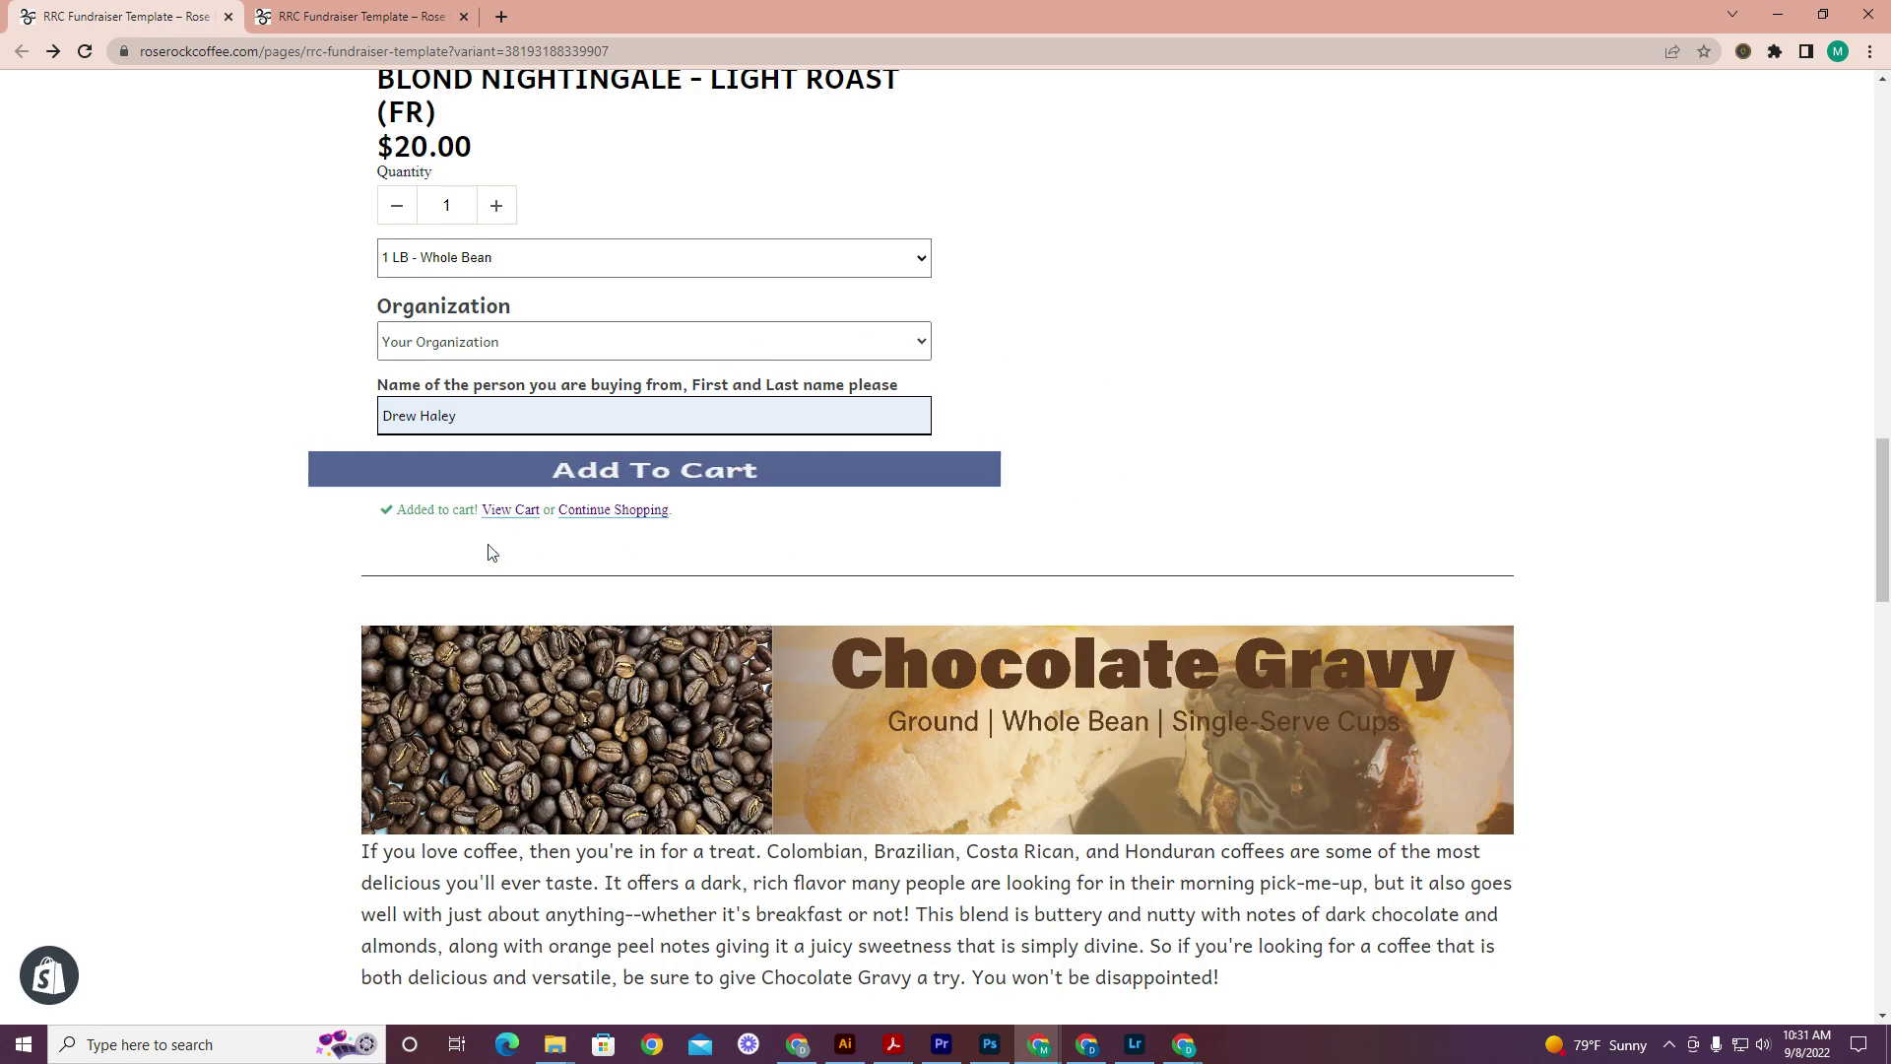
# Scroll up and back down the fundraiser order page to review it.
pyautogui.scroll(2, 1339, 354)
pyautogui.scroll(2, 1340, 354)
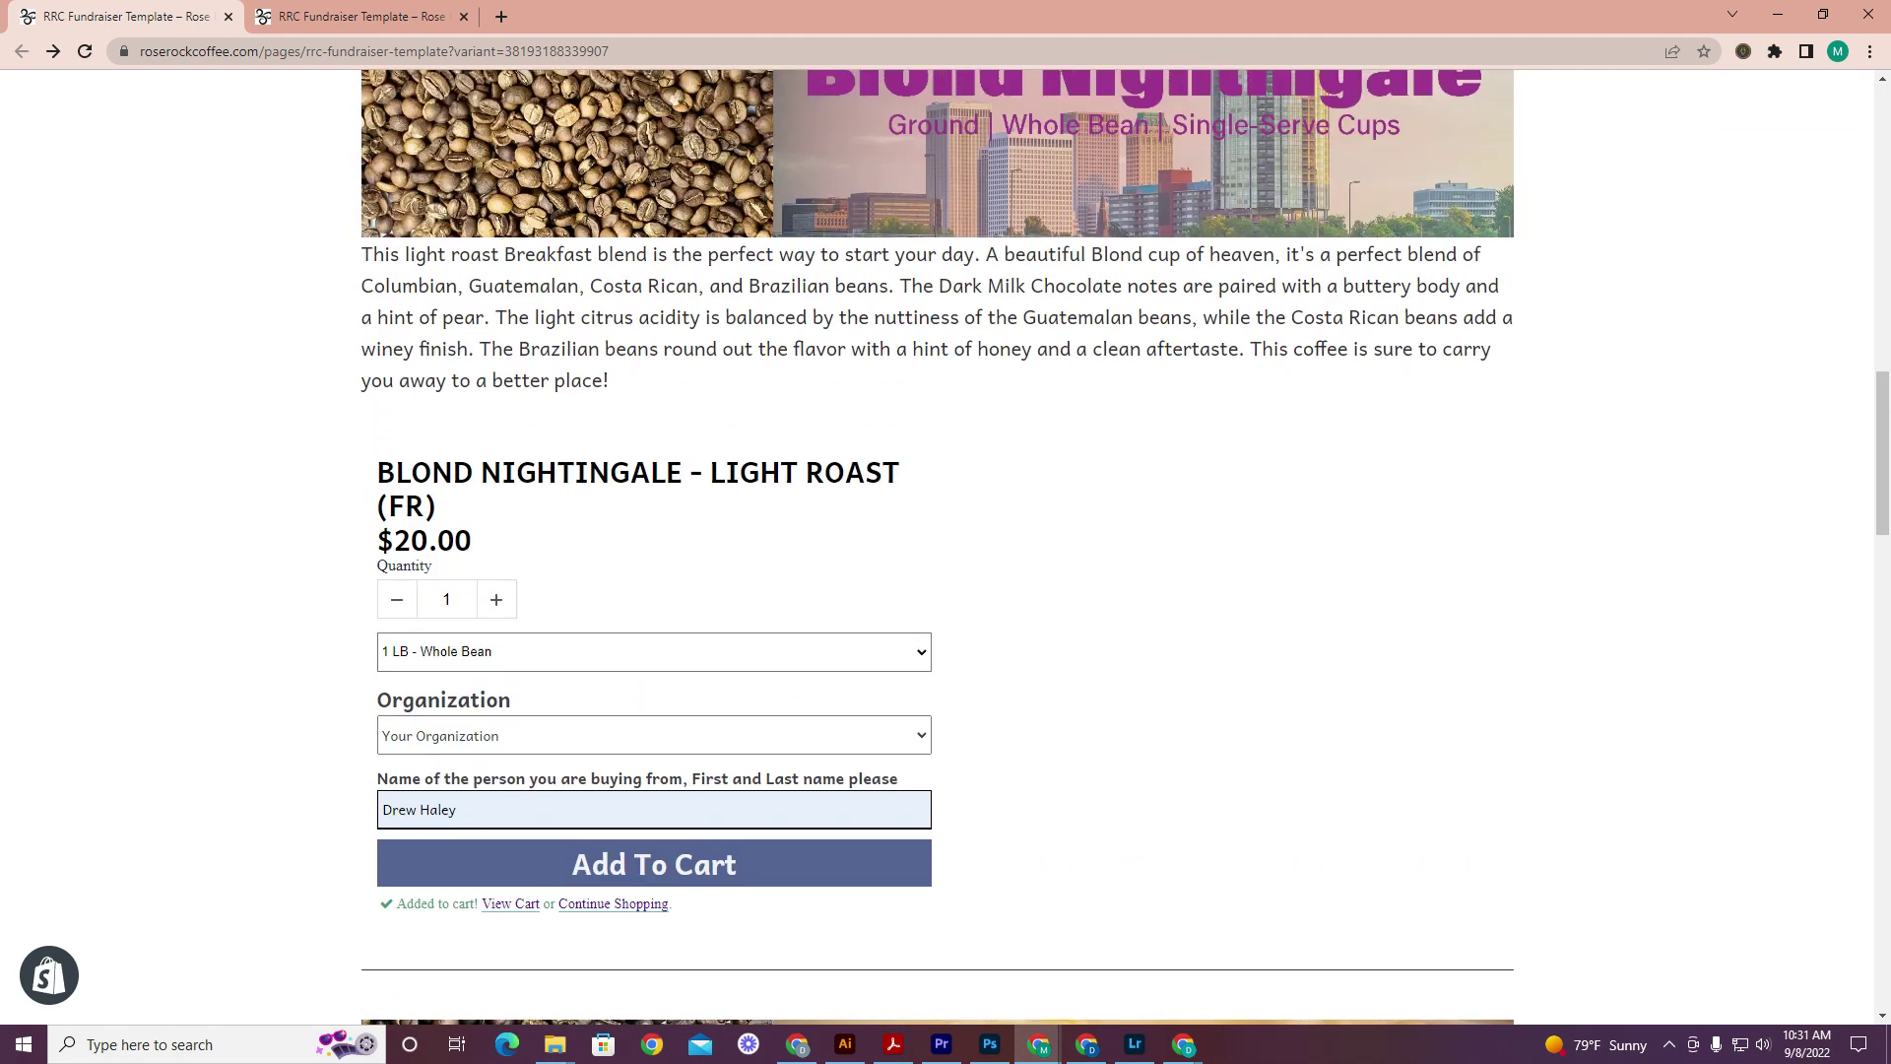
pyautogui.scroll(5, 1340, 354)
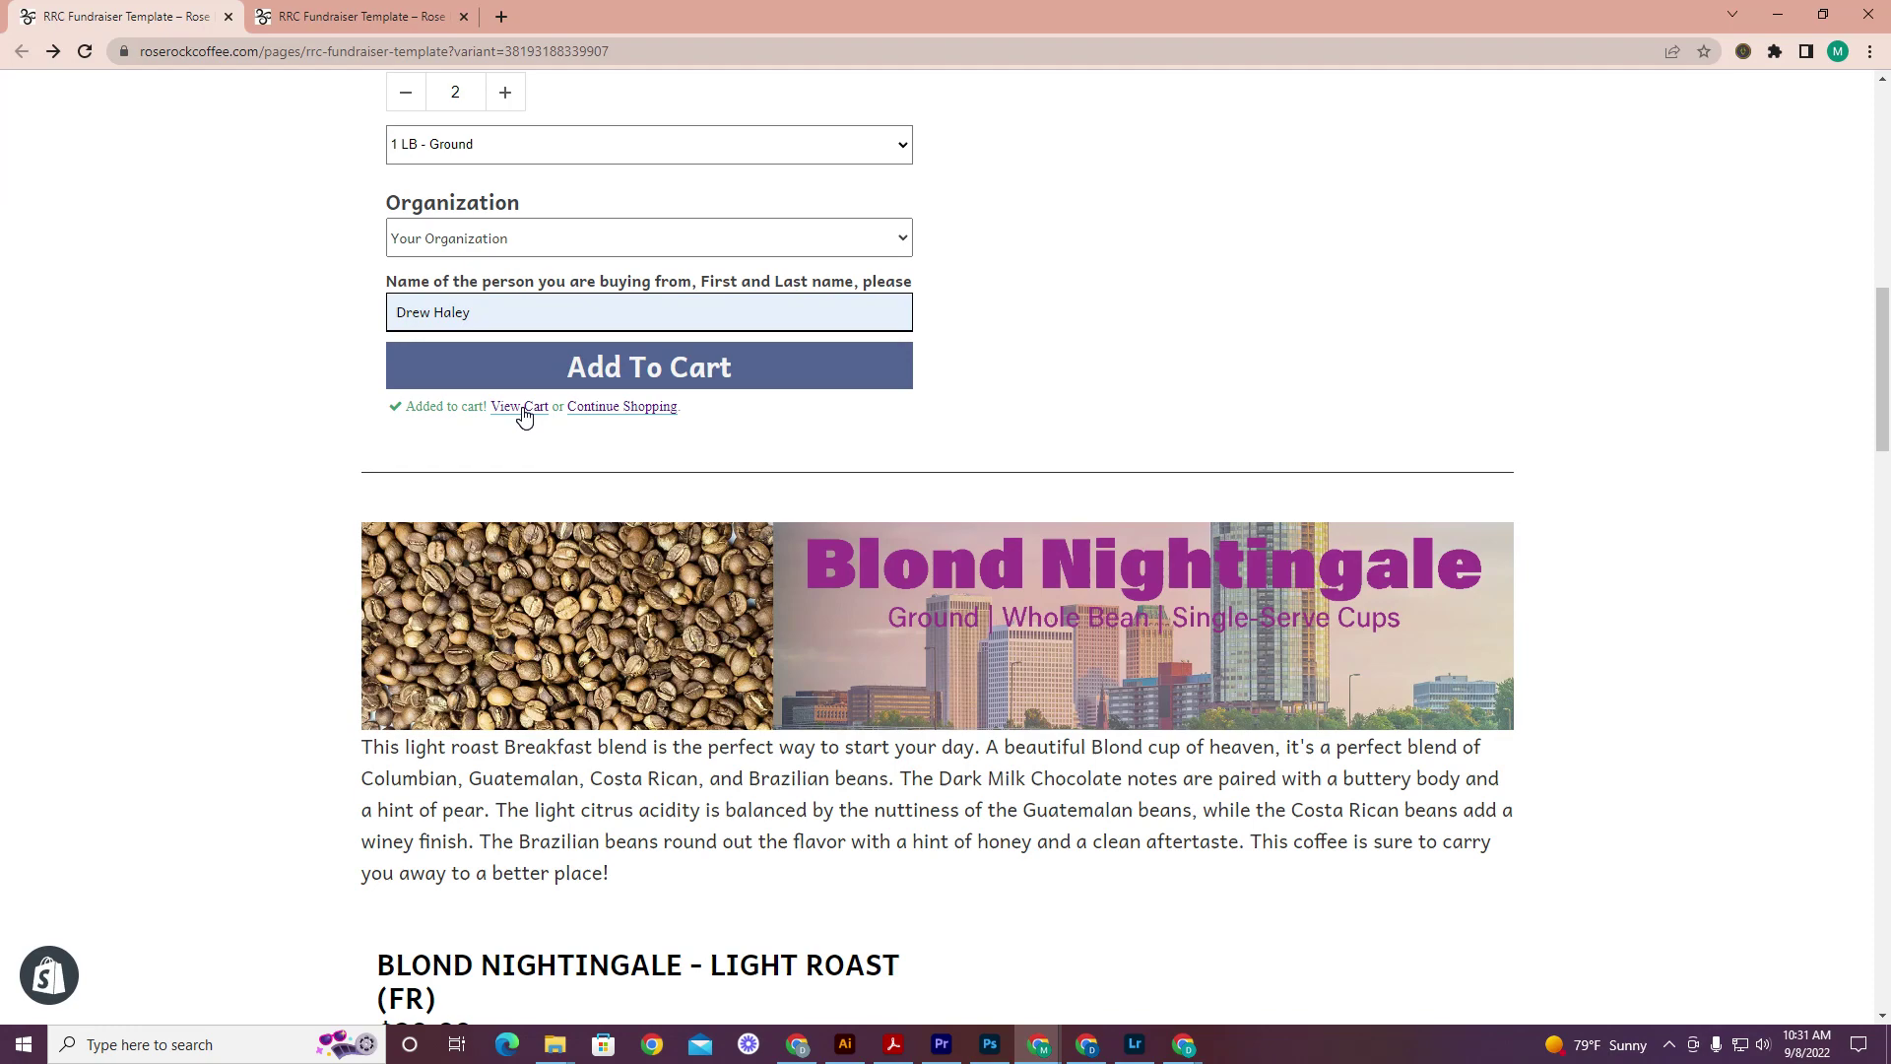
pyautogui.scroll(-4, 520, 414)
pyautogui.scroll(-2, 548, 587)
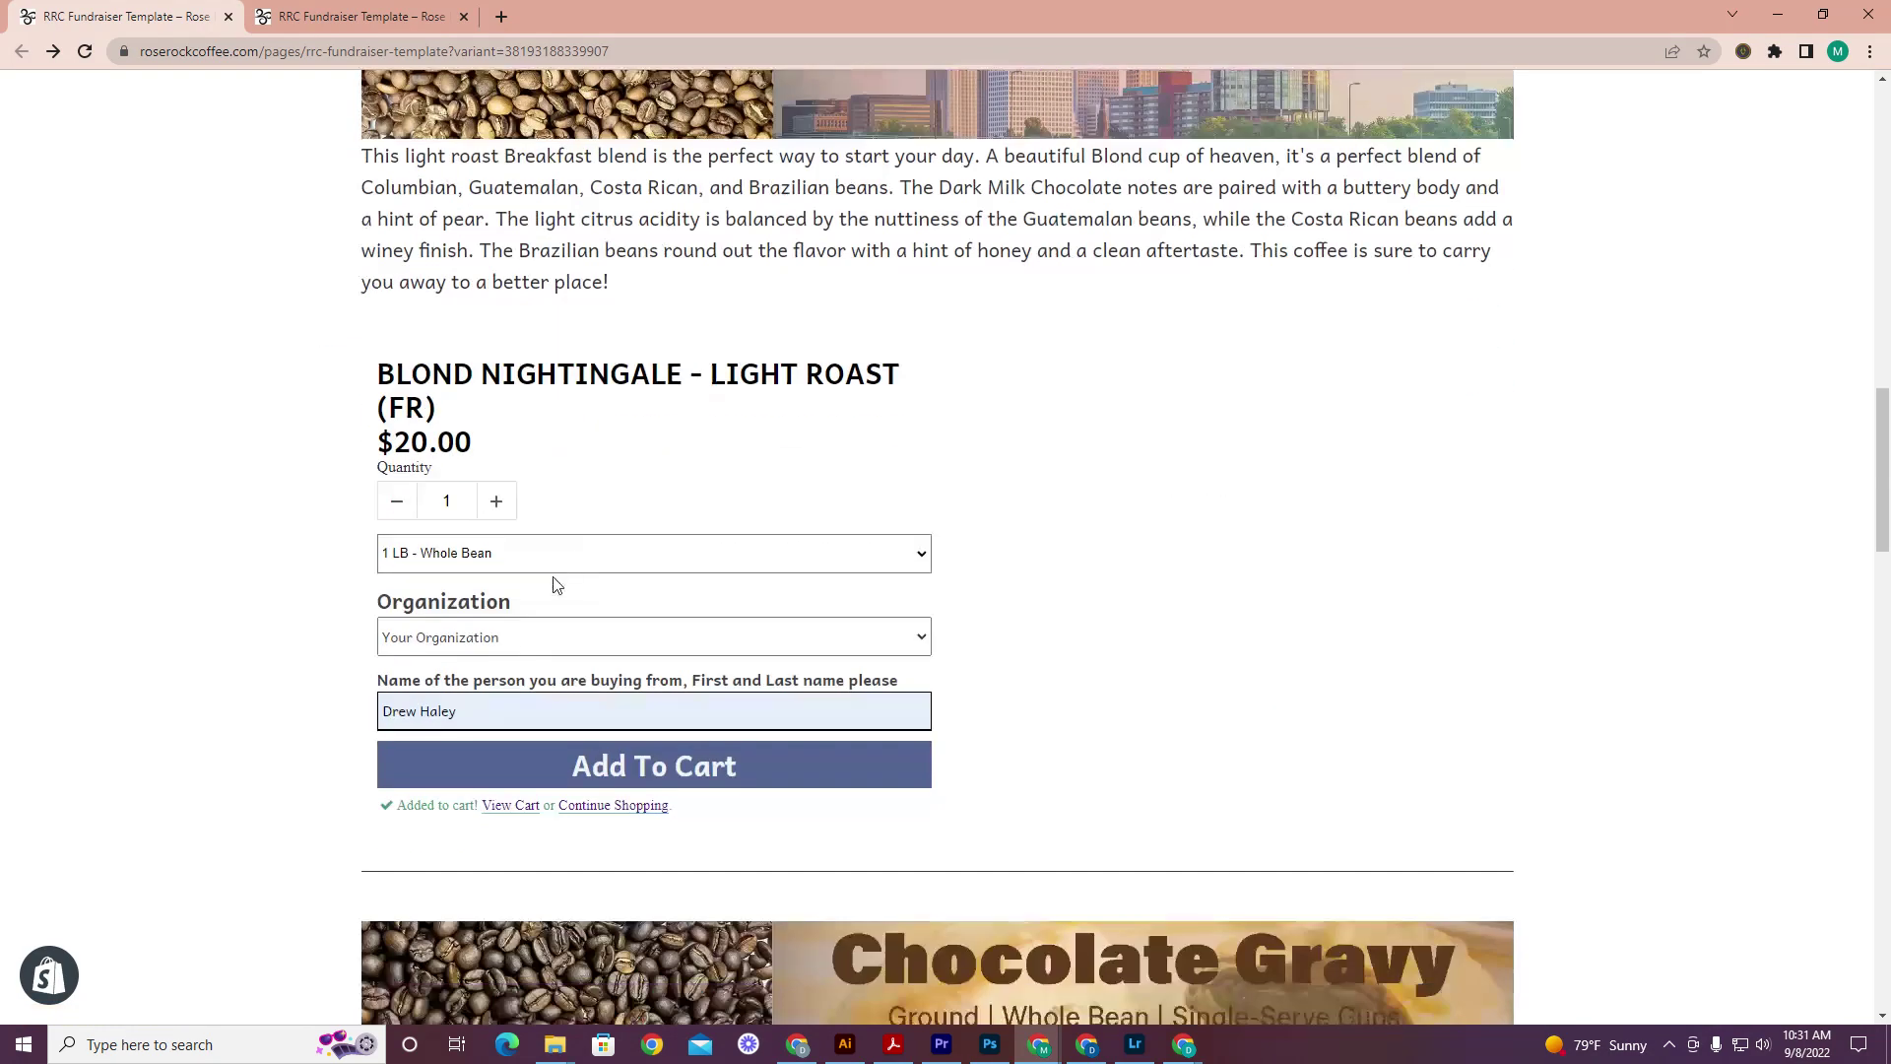
pyautogui.scroll(-3, 549, 561)
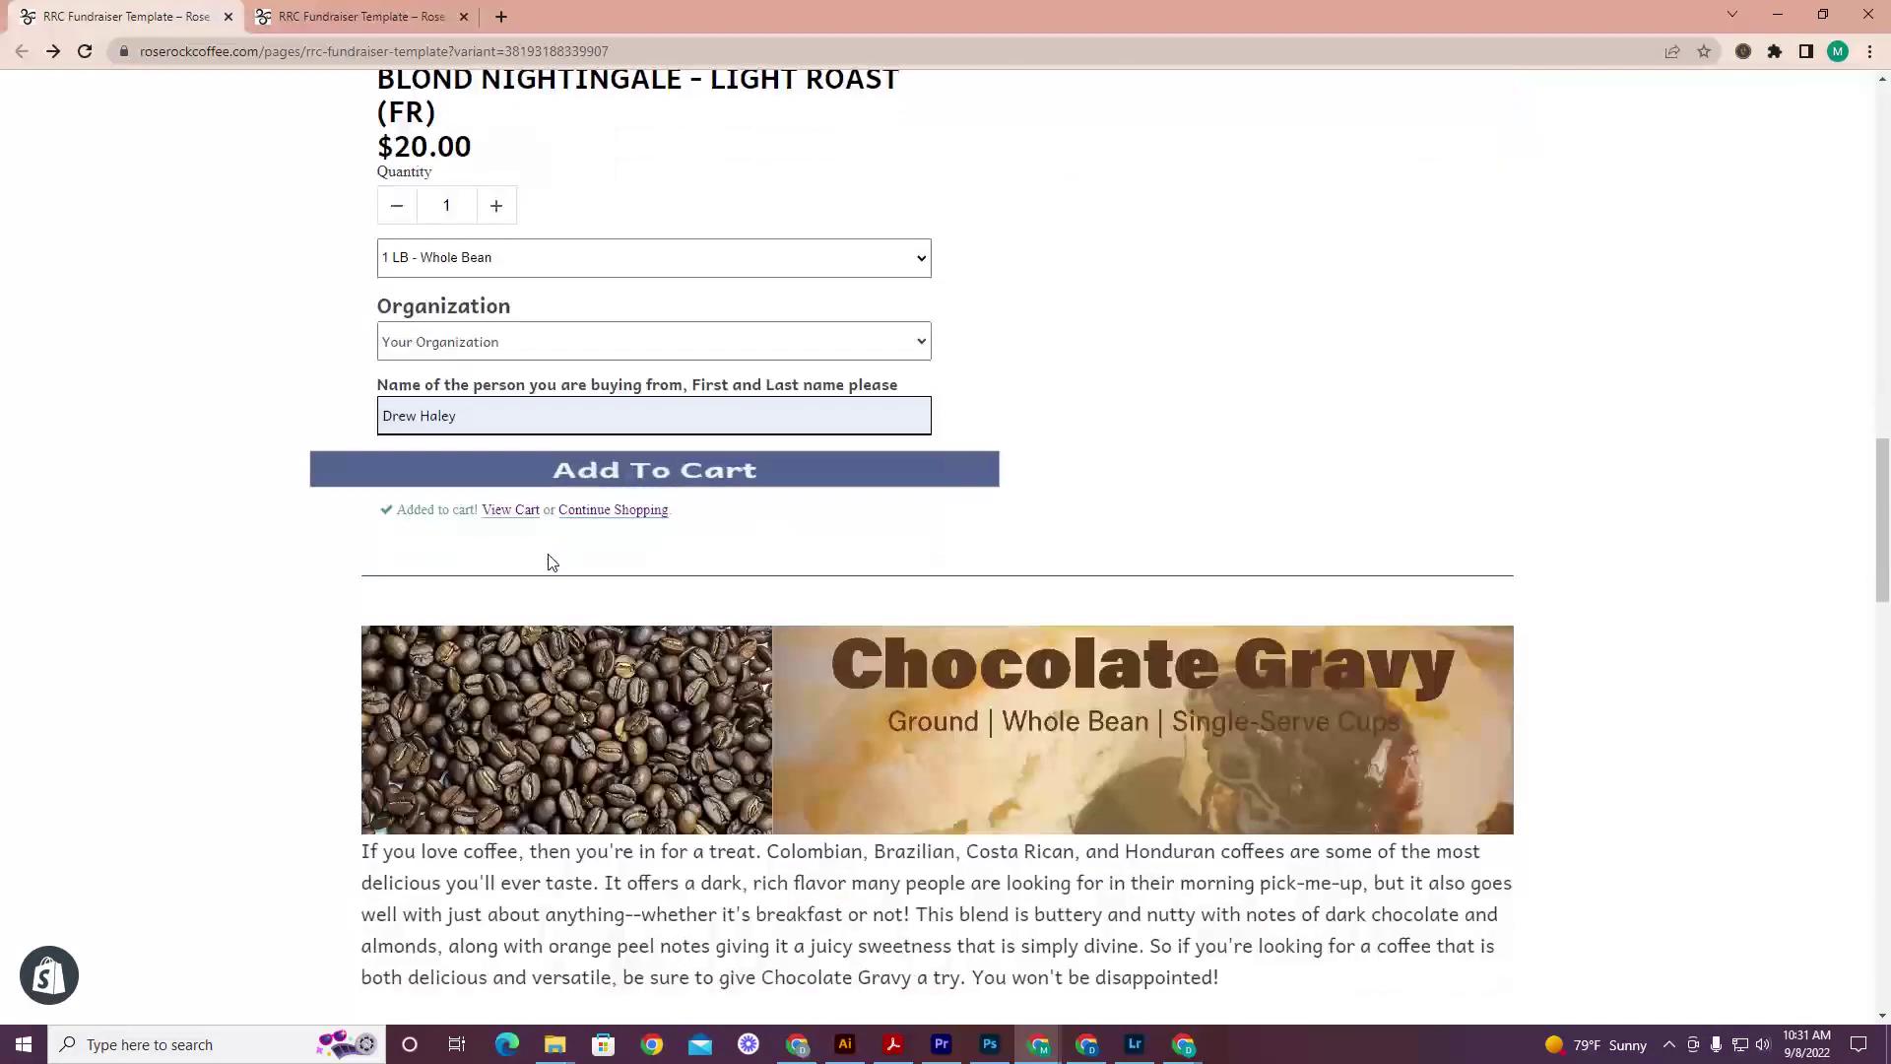
pyautogui.click(514, 512)
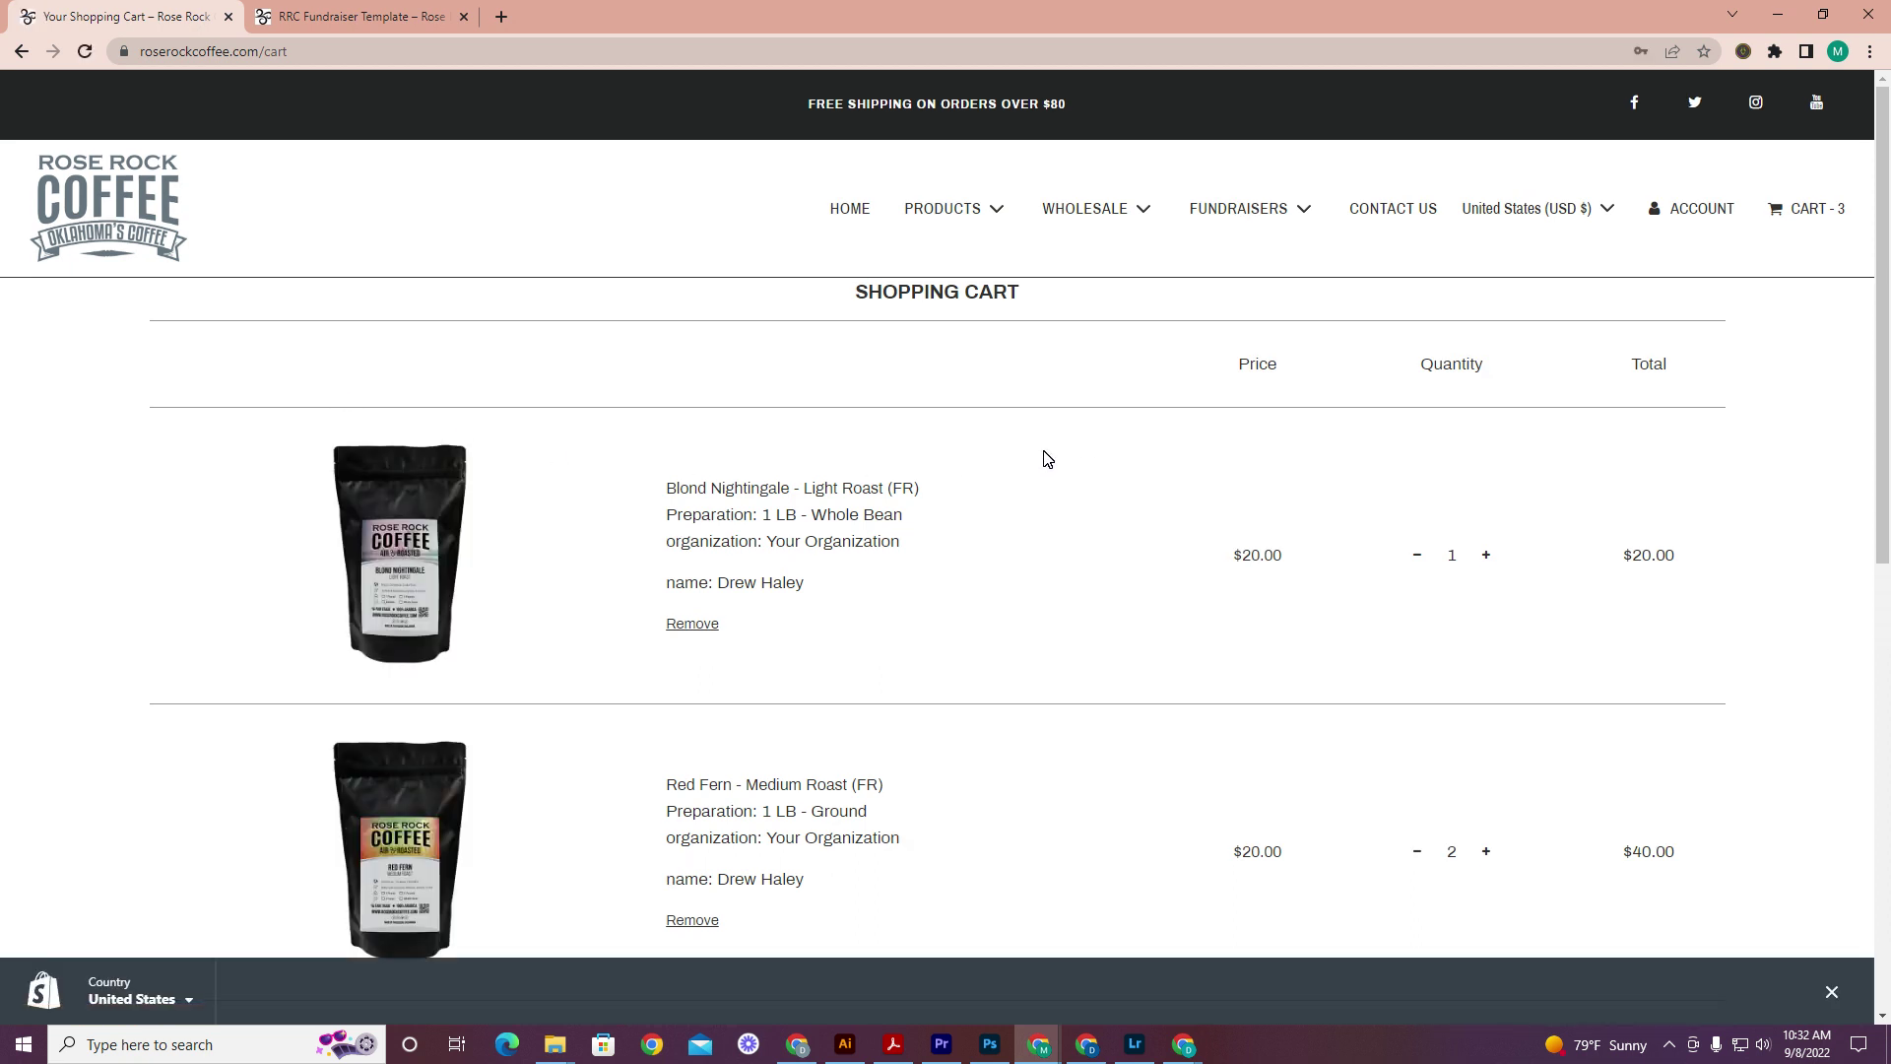
pyautogui.scroll(-1, 1064, 472)
pyautogui.scroll(-4, 1084, 483)
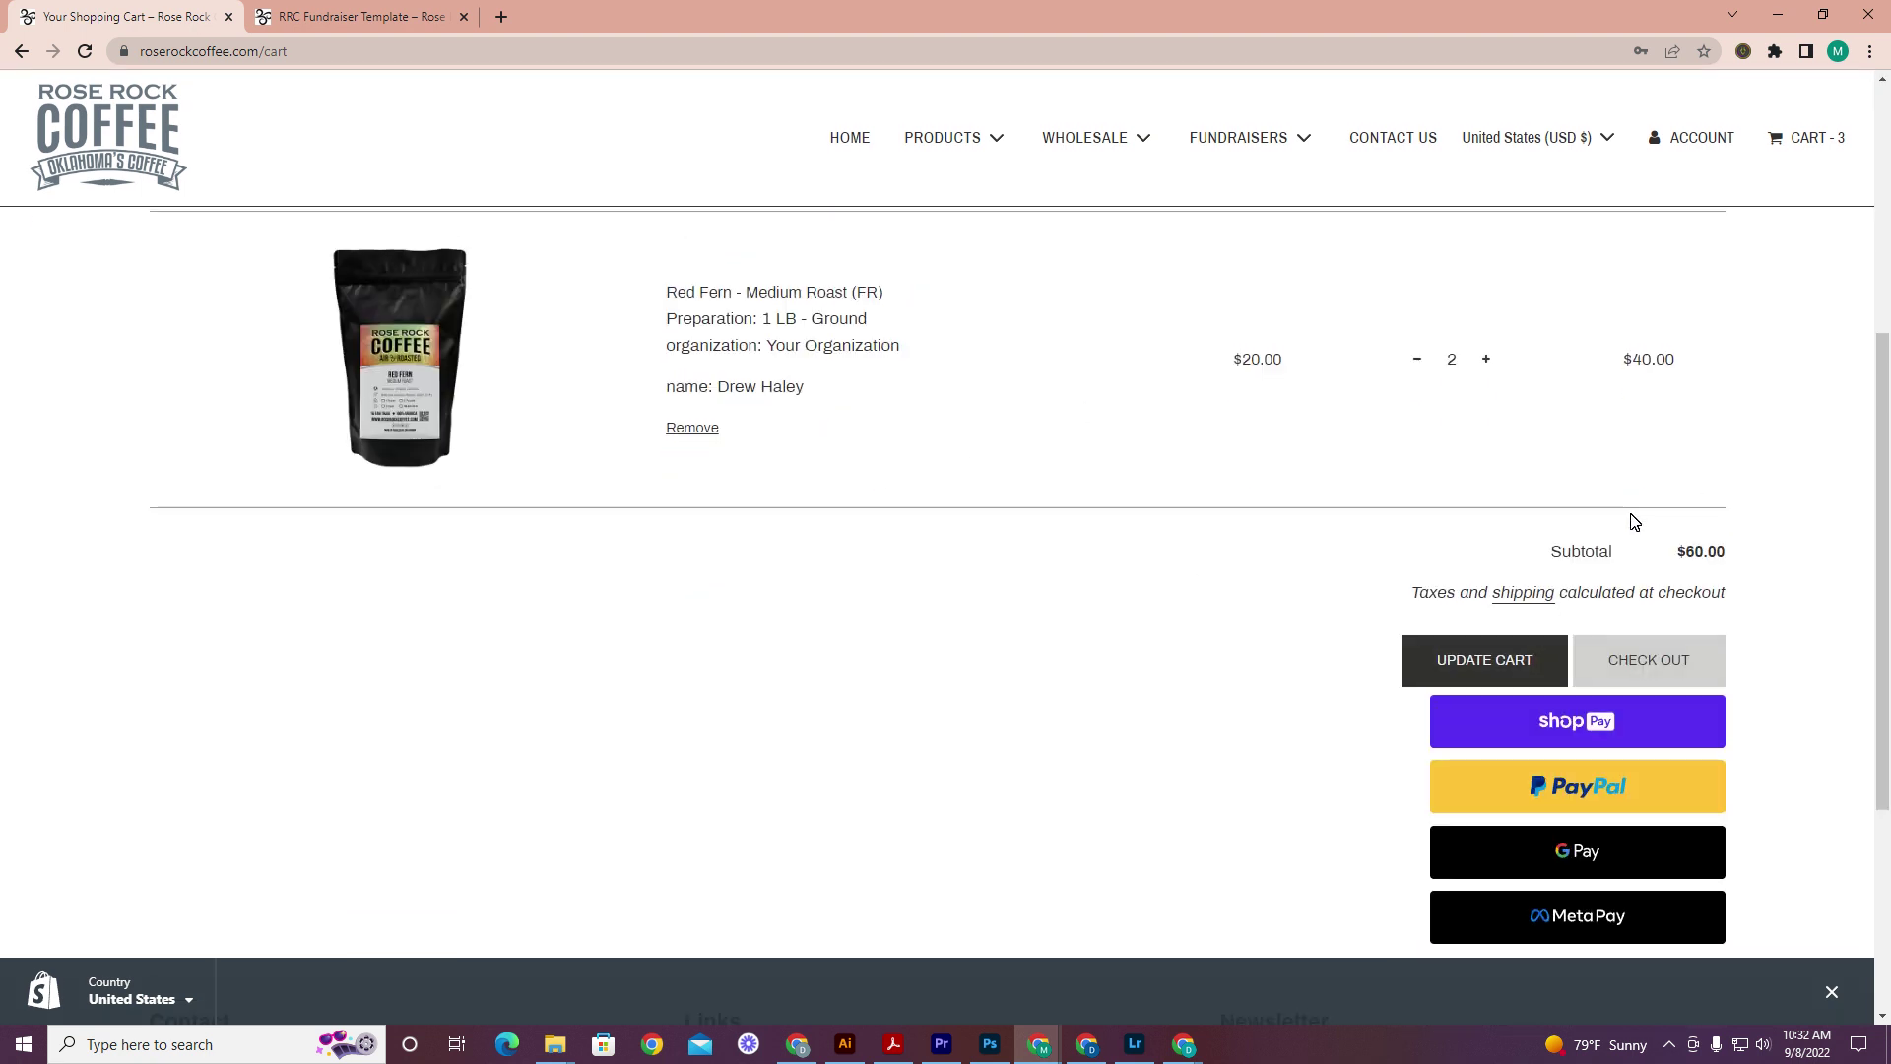
pyautogui.scroll(1, 1148, 537)
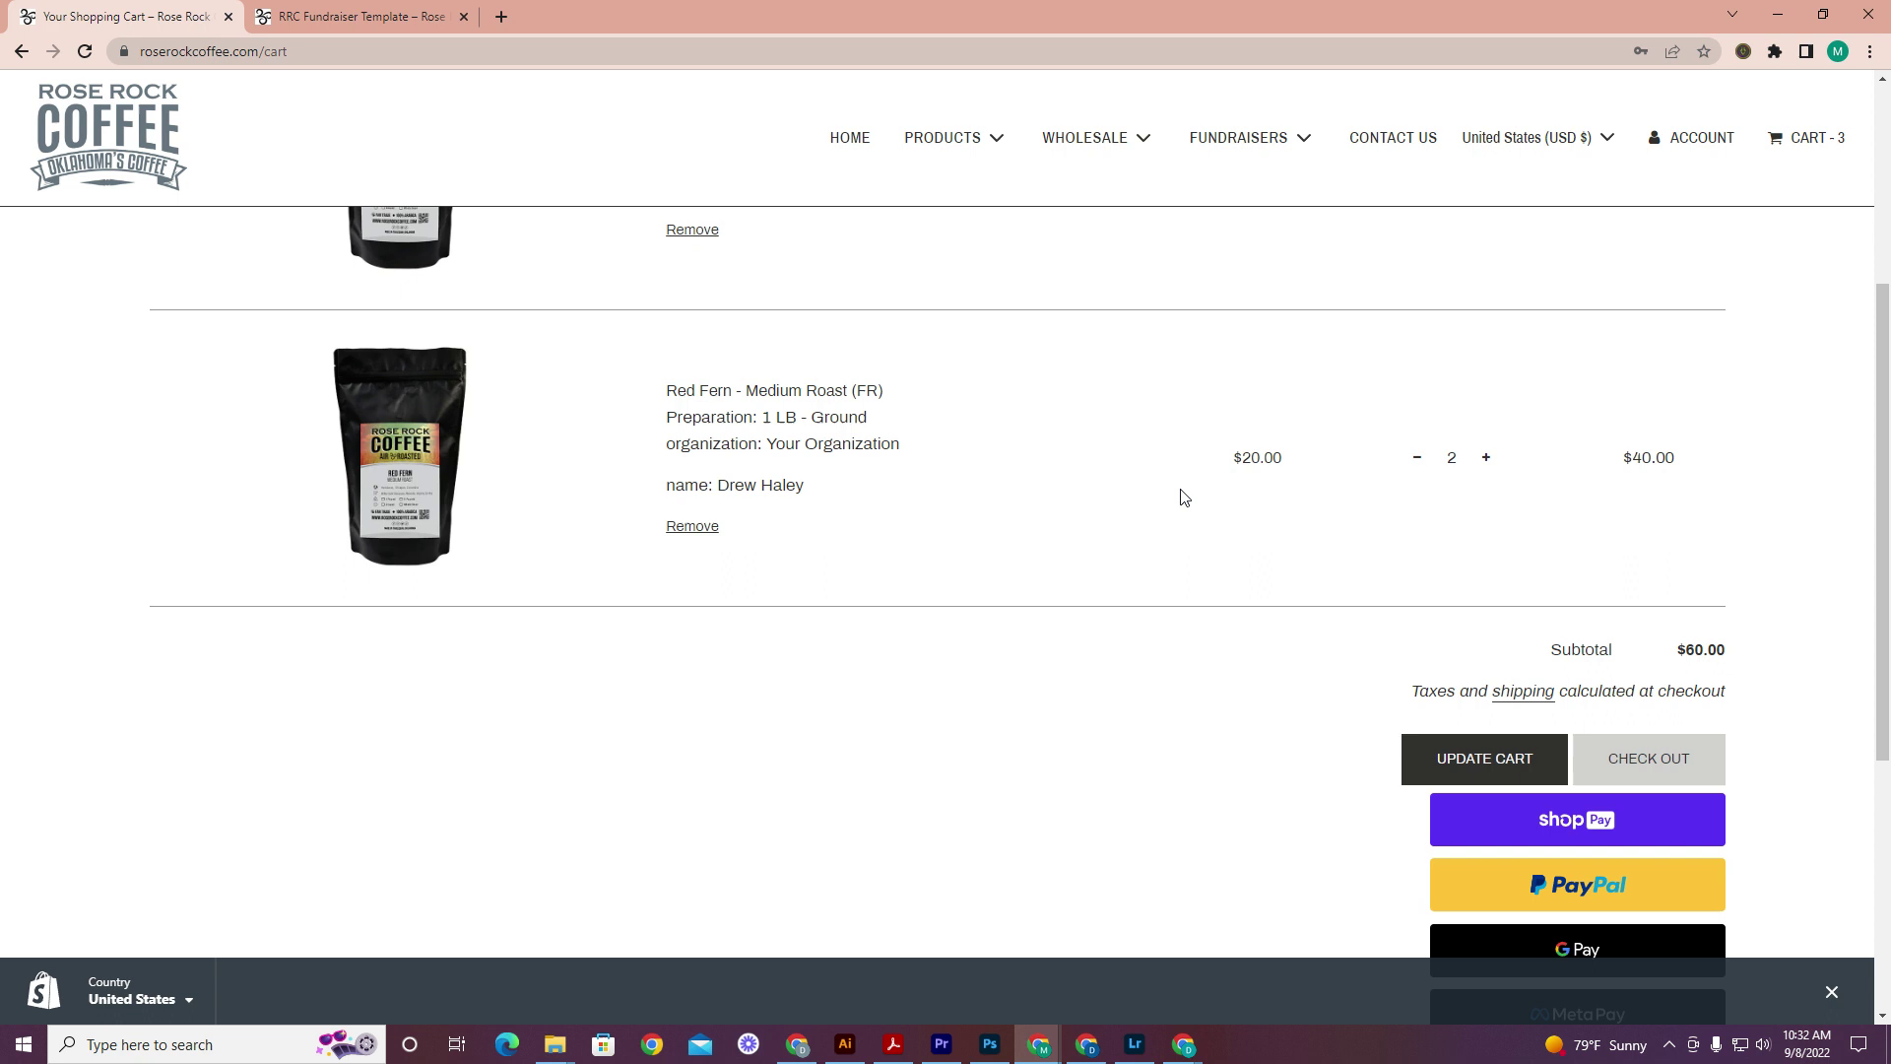
pyautogui.scroll(2, 1143, 522)
pyautogui.scroll(1, 1098, 547)
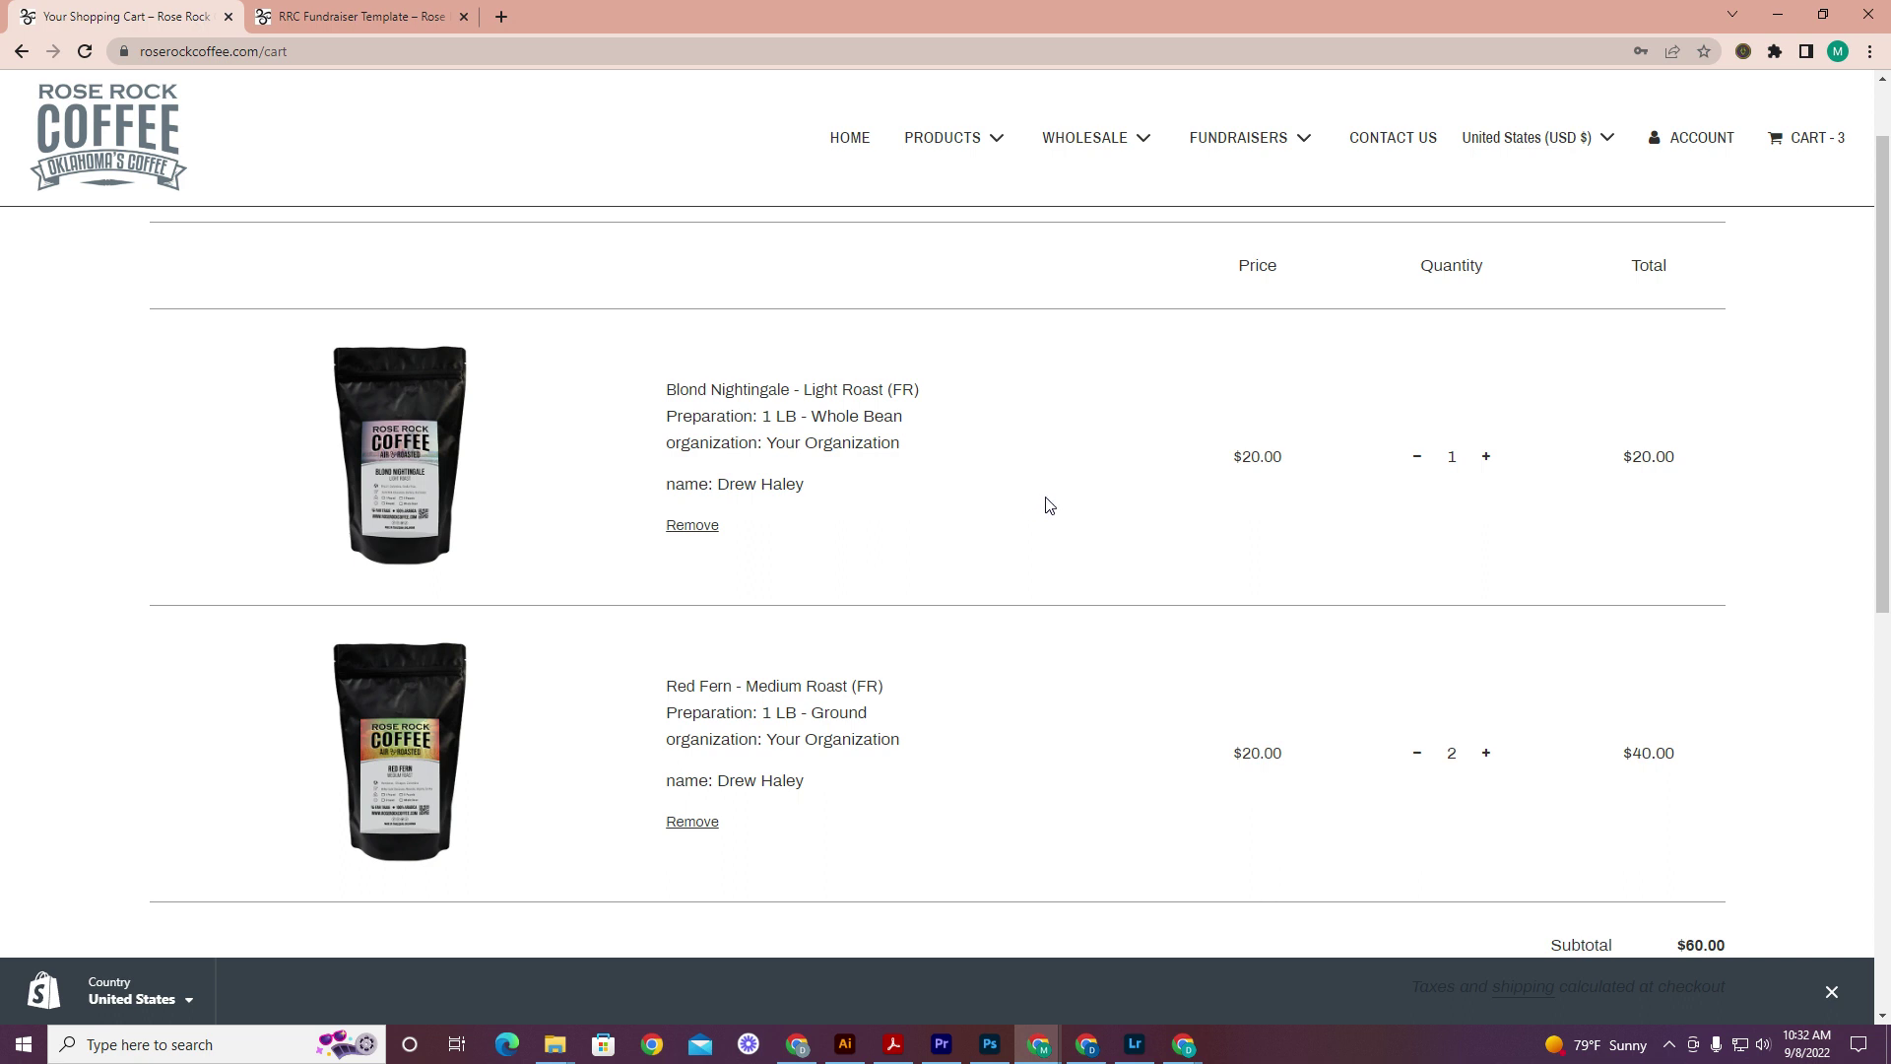
pyautogui.scroll(-1, 1069, 443)
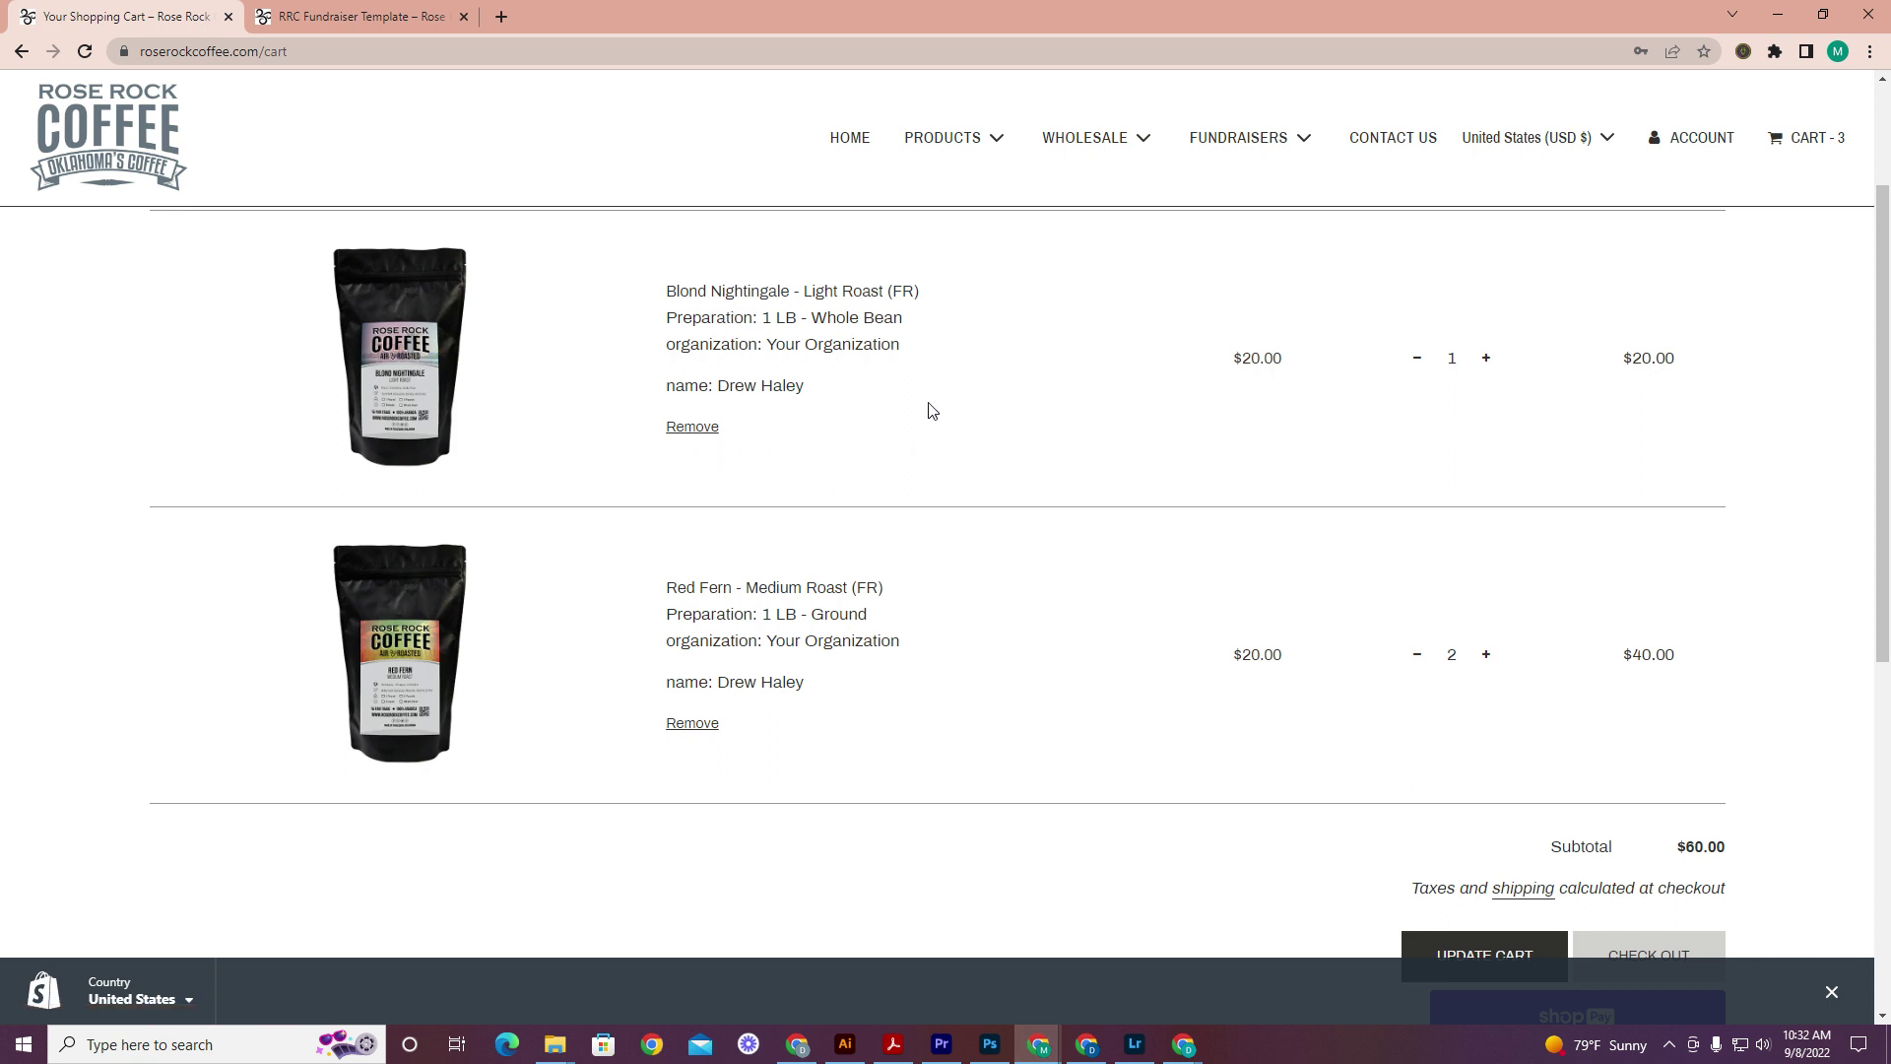
# Remove the Blond Nightingale bag, leaving two Red Fern bags at a $40 subtotal.
pyautogui.click(693, 427)
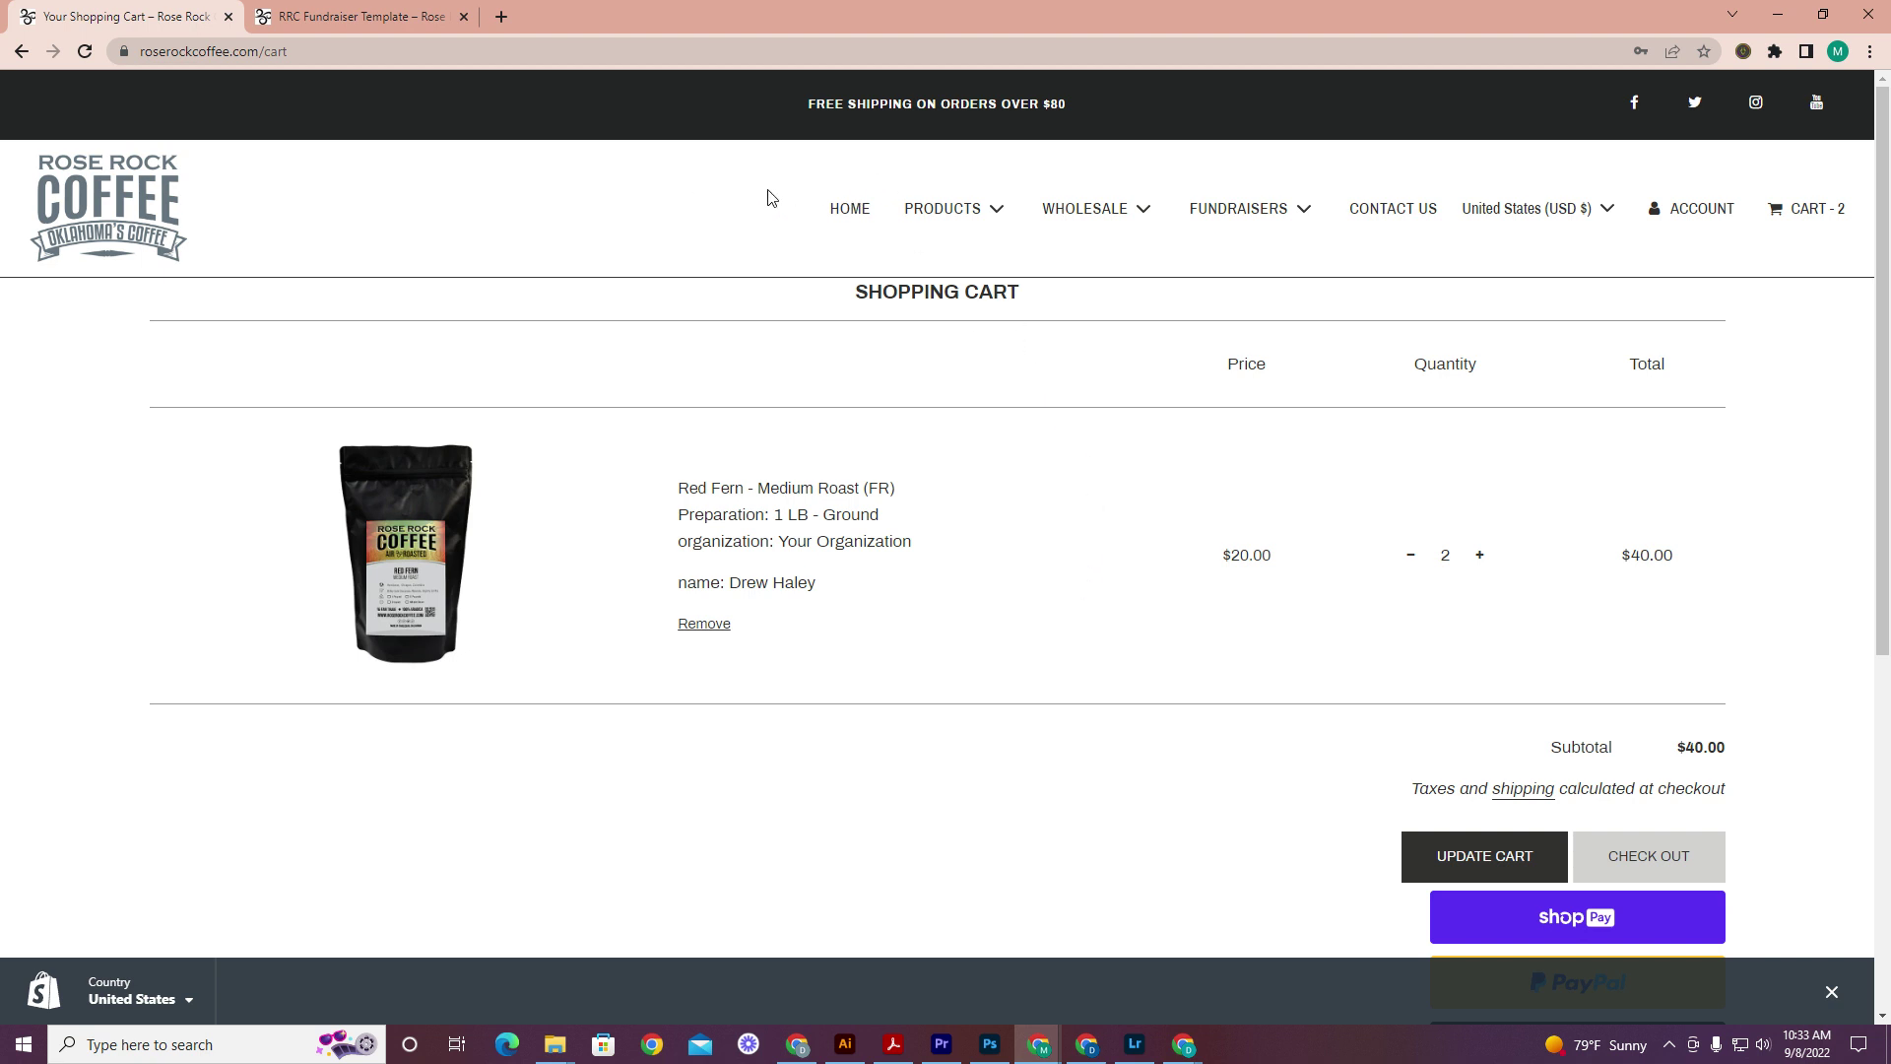
pyautogui.click(21, 51)
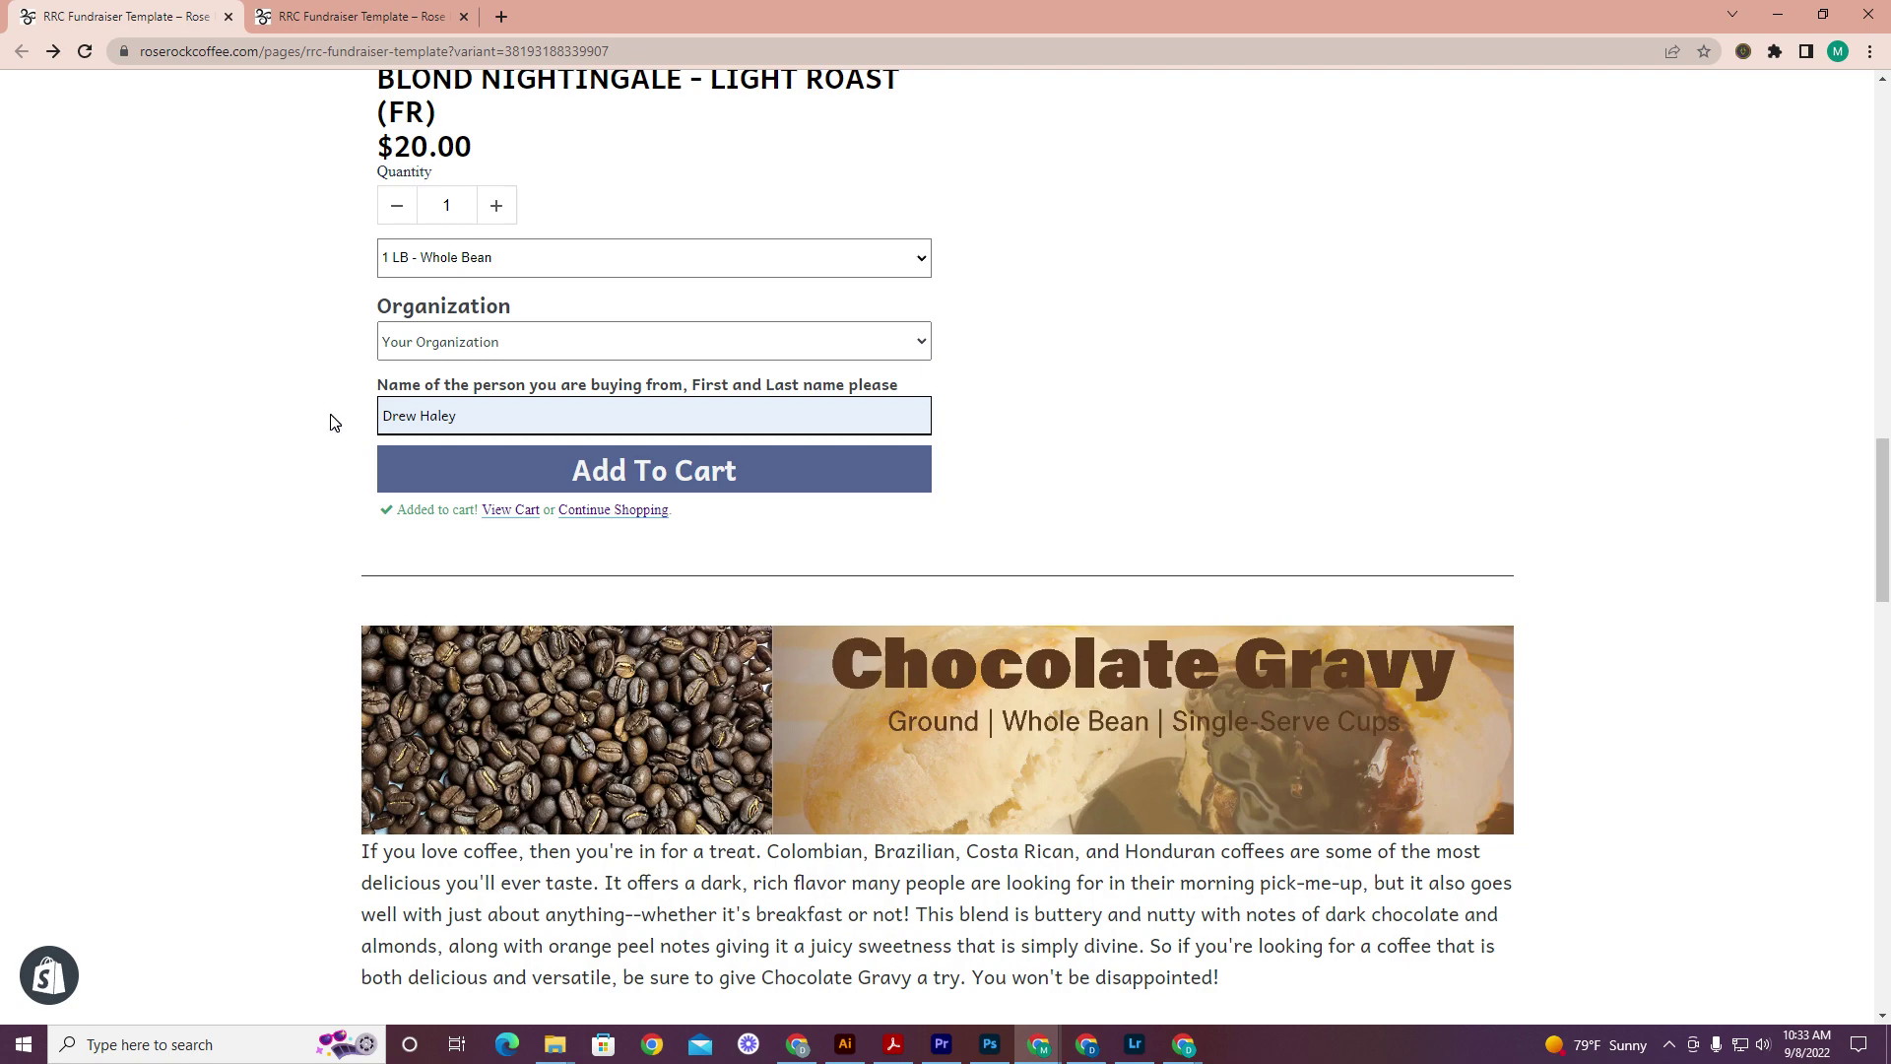
pyautogui.scroll(3, 266, 429)
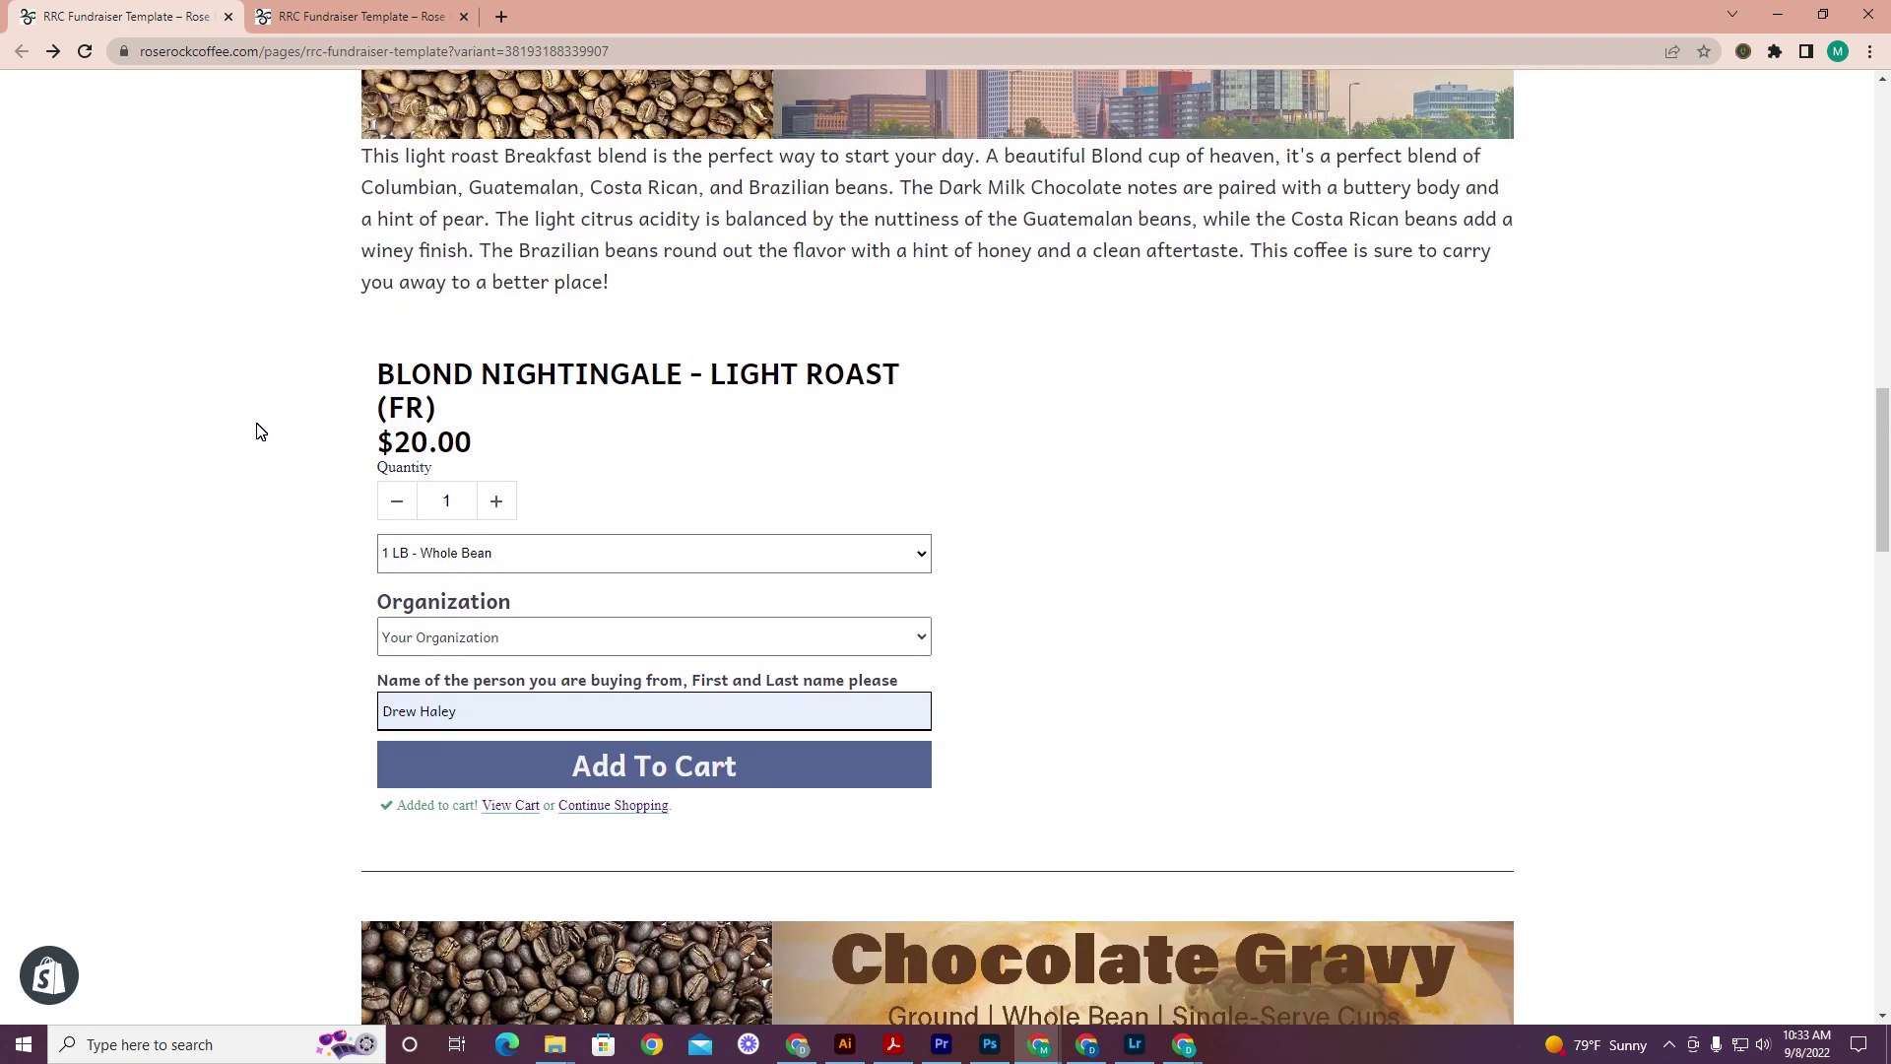
pyautogui.scroll(1, 261, 432)
pyautogui.scroll(2, 260, 424)
pyautogui.scroll(3, 259, 415)
pyautogui.scroll(4, 255, 416)
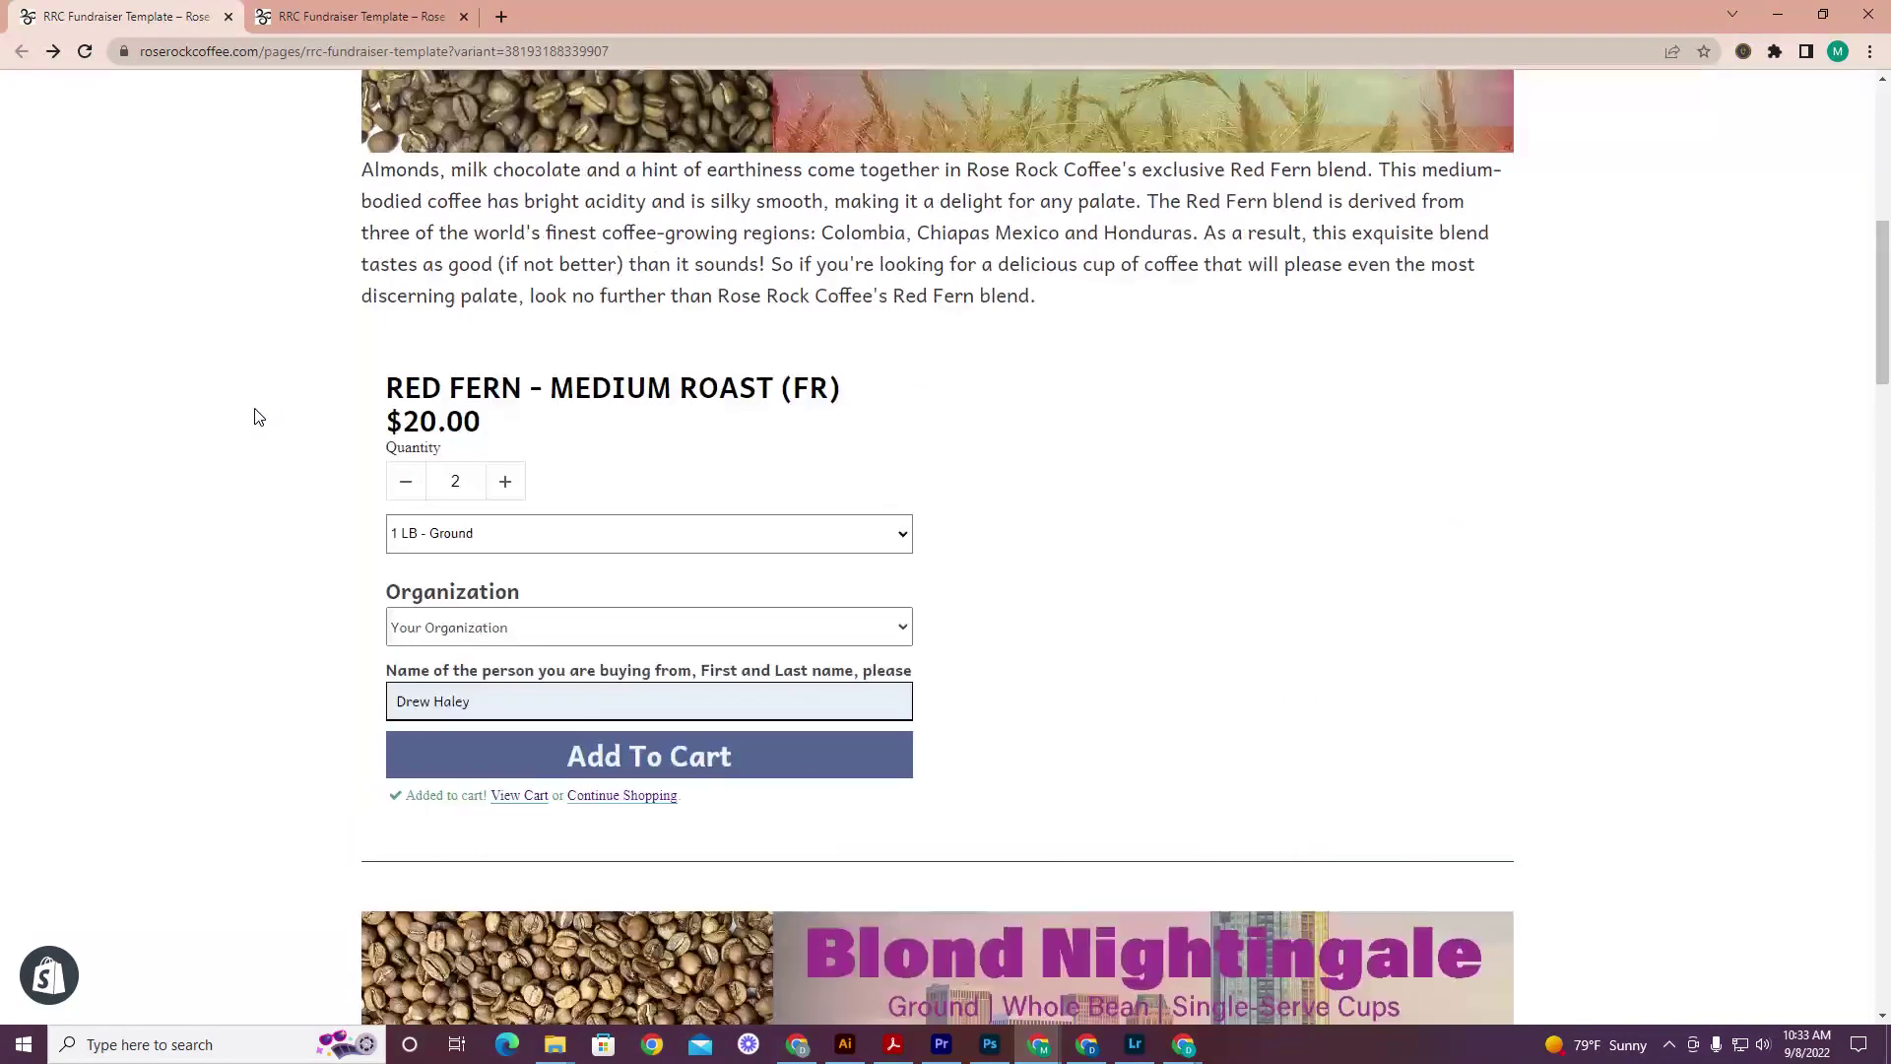
pyautogui.scroll(3, 255, 416)
pyautogui.scroll(-1, 255, 416)
pyautogui.scroll(-4, 255, 415)
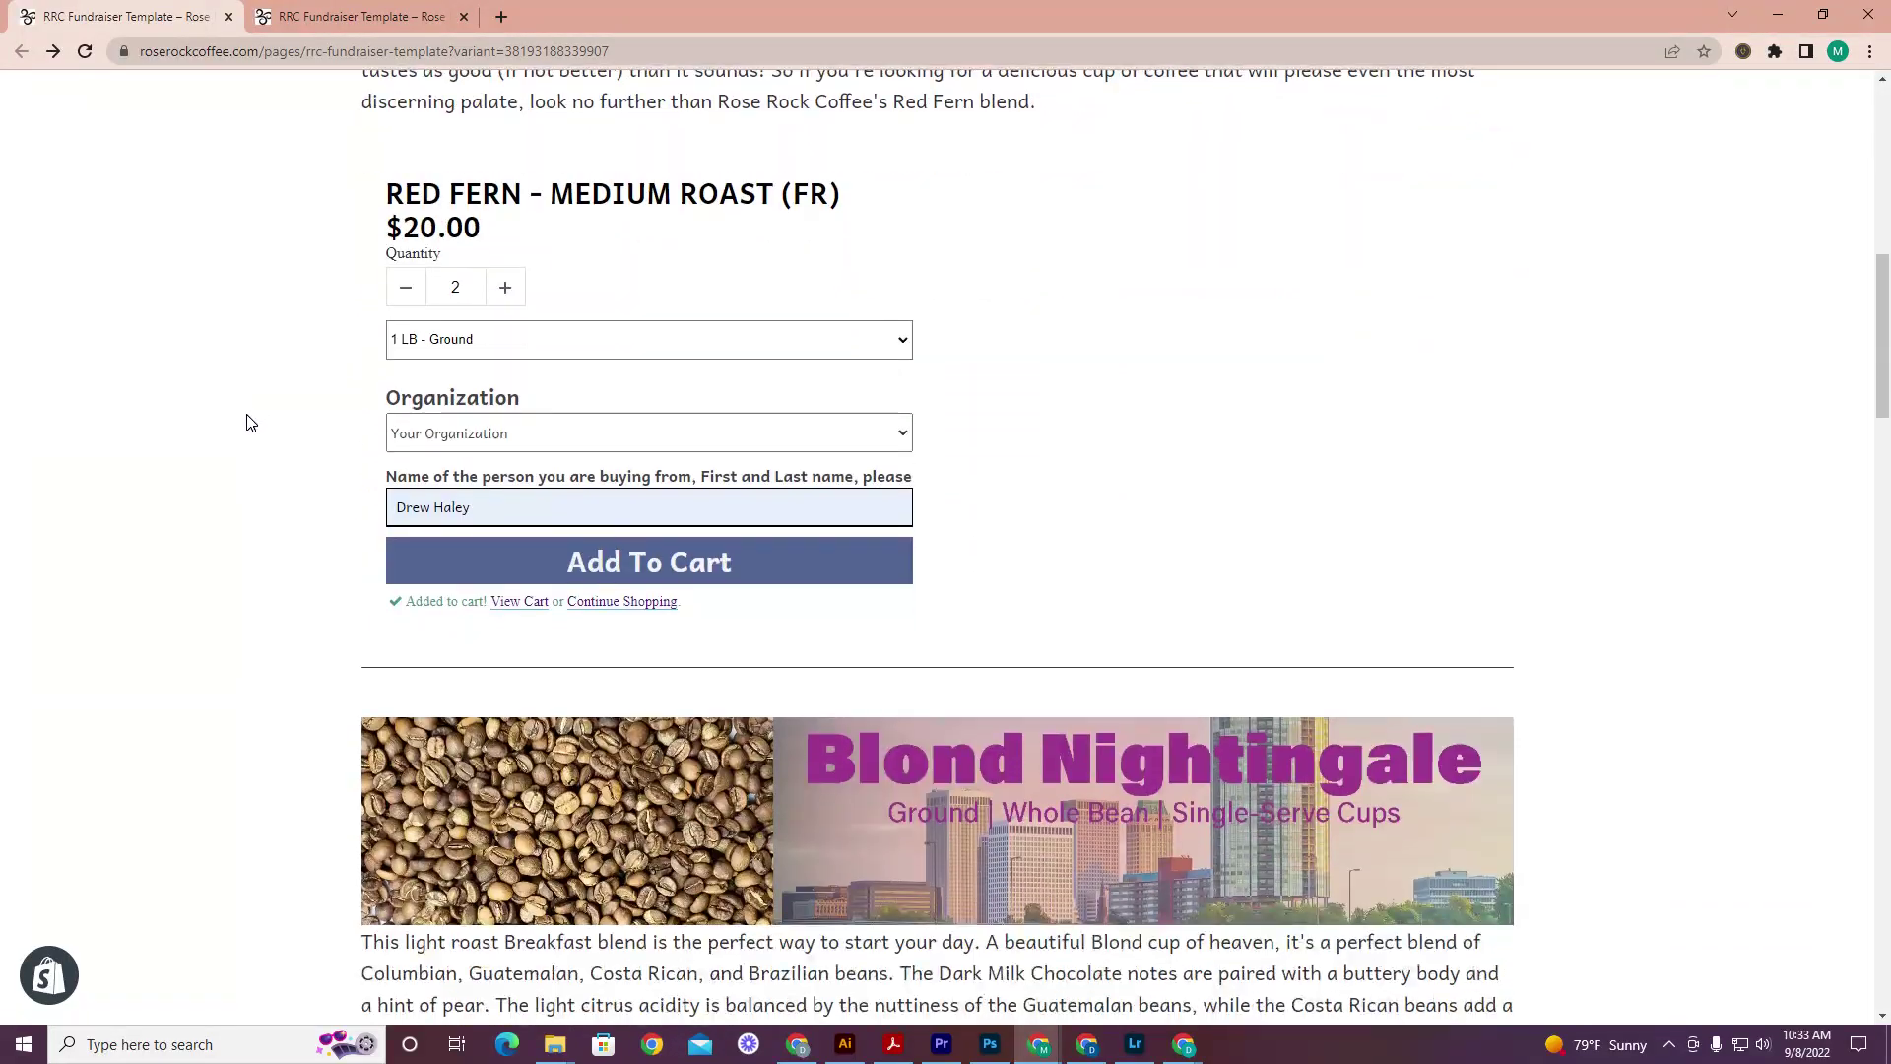
pyautogui.scroll(-3, 254, 417)
pyautogui.scroll(-4, 253, 418)
pyautogui.scroll(-6, 252, 420)
pyautogui.scroll(-4, 248, 419)
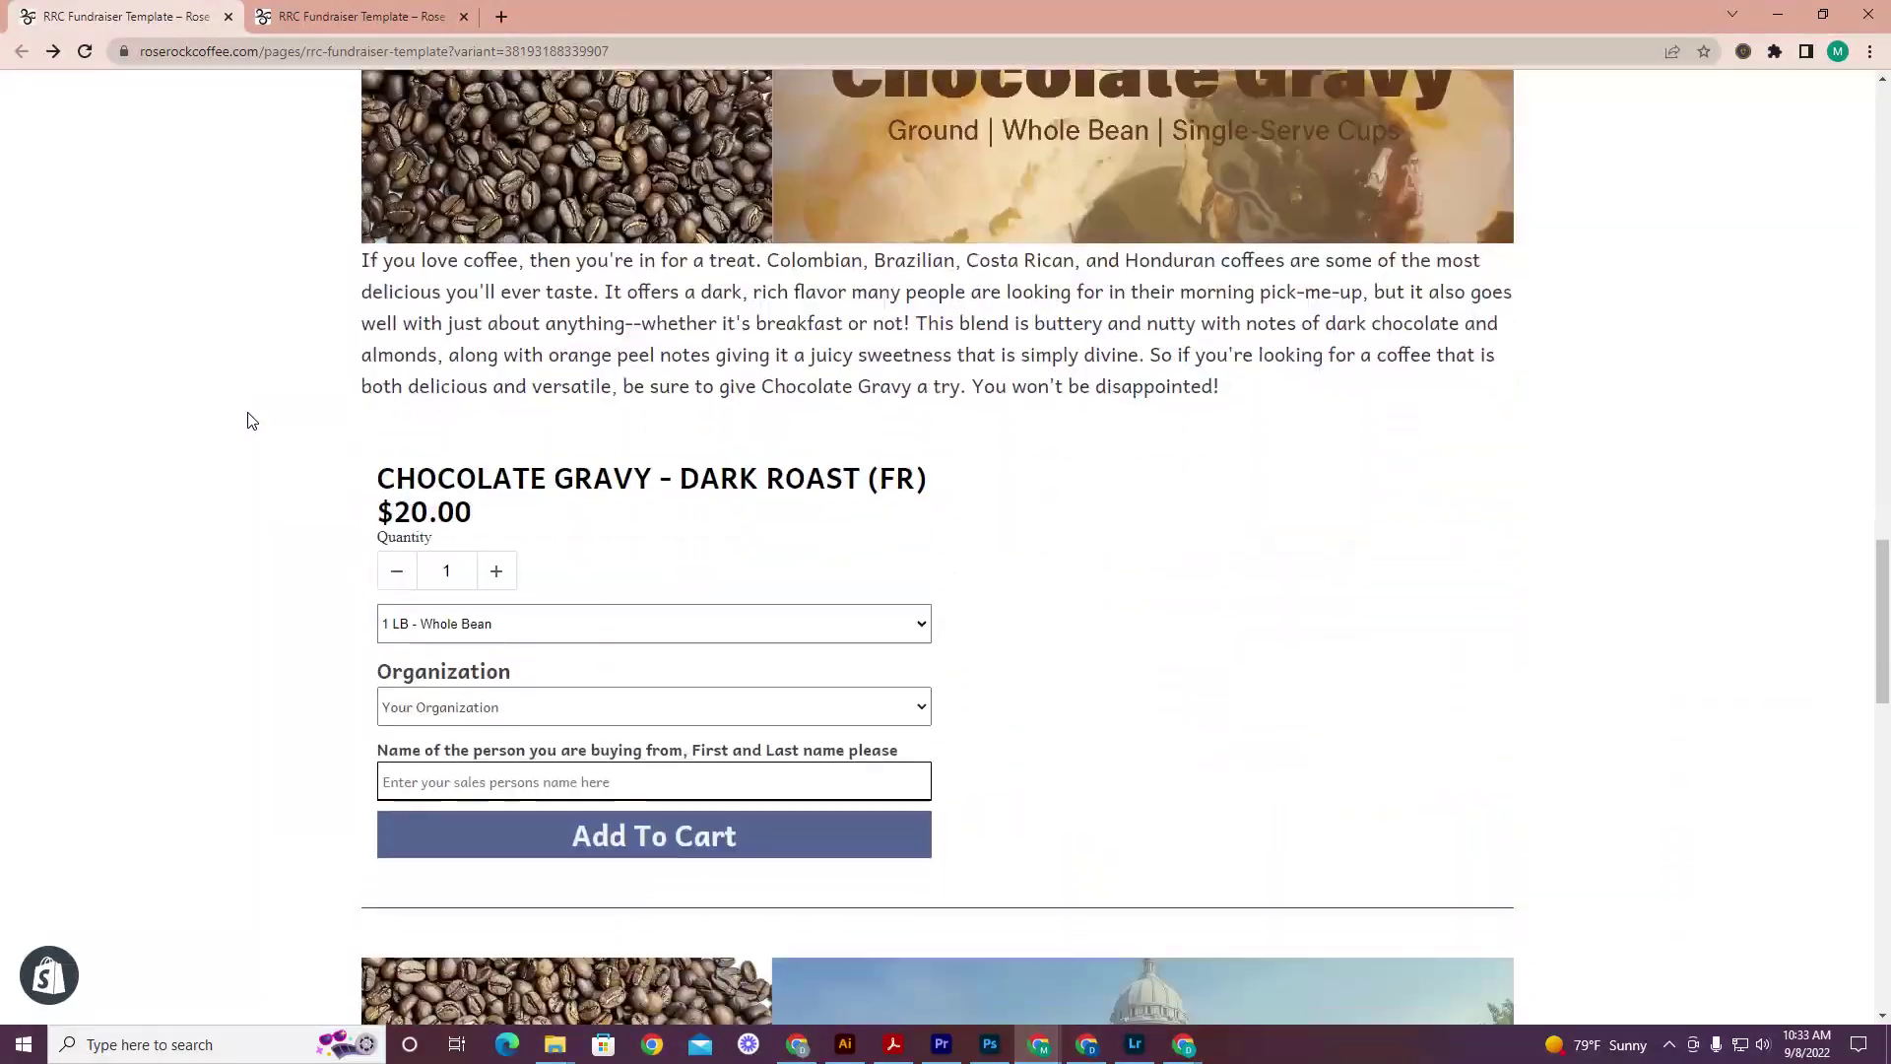
pyautogui.scroll(-2, 245, 419)
pyautogui.scroll(-2, 245, 375)
pyautogui.scroll(-4, 261, 364)
pyautogui.scroll(-6, 275, 392)
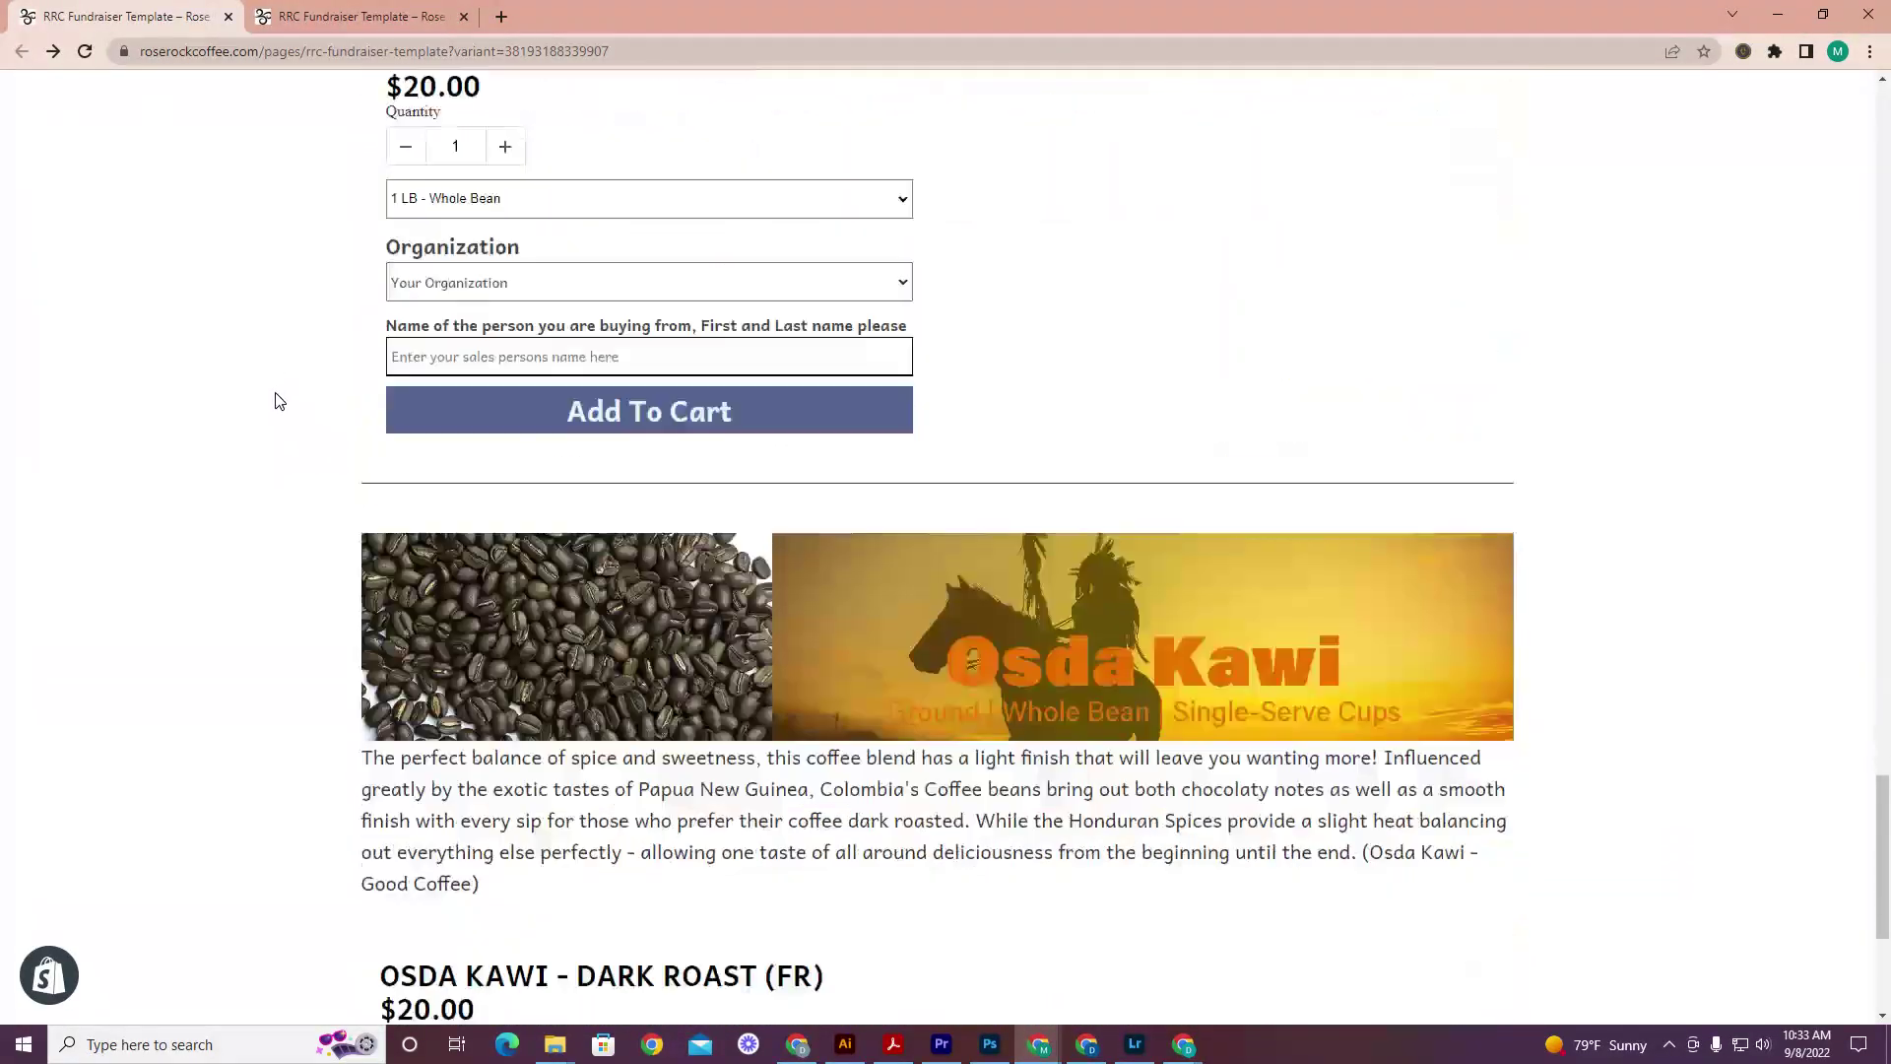
pyautogui.scroll(-3, 276, 394)
pyautogui.scroll(-1, 238, 414)
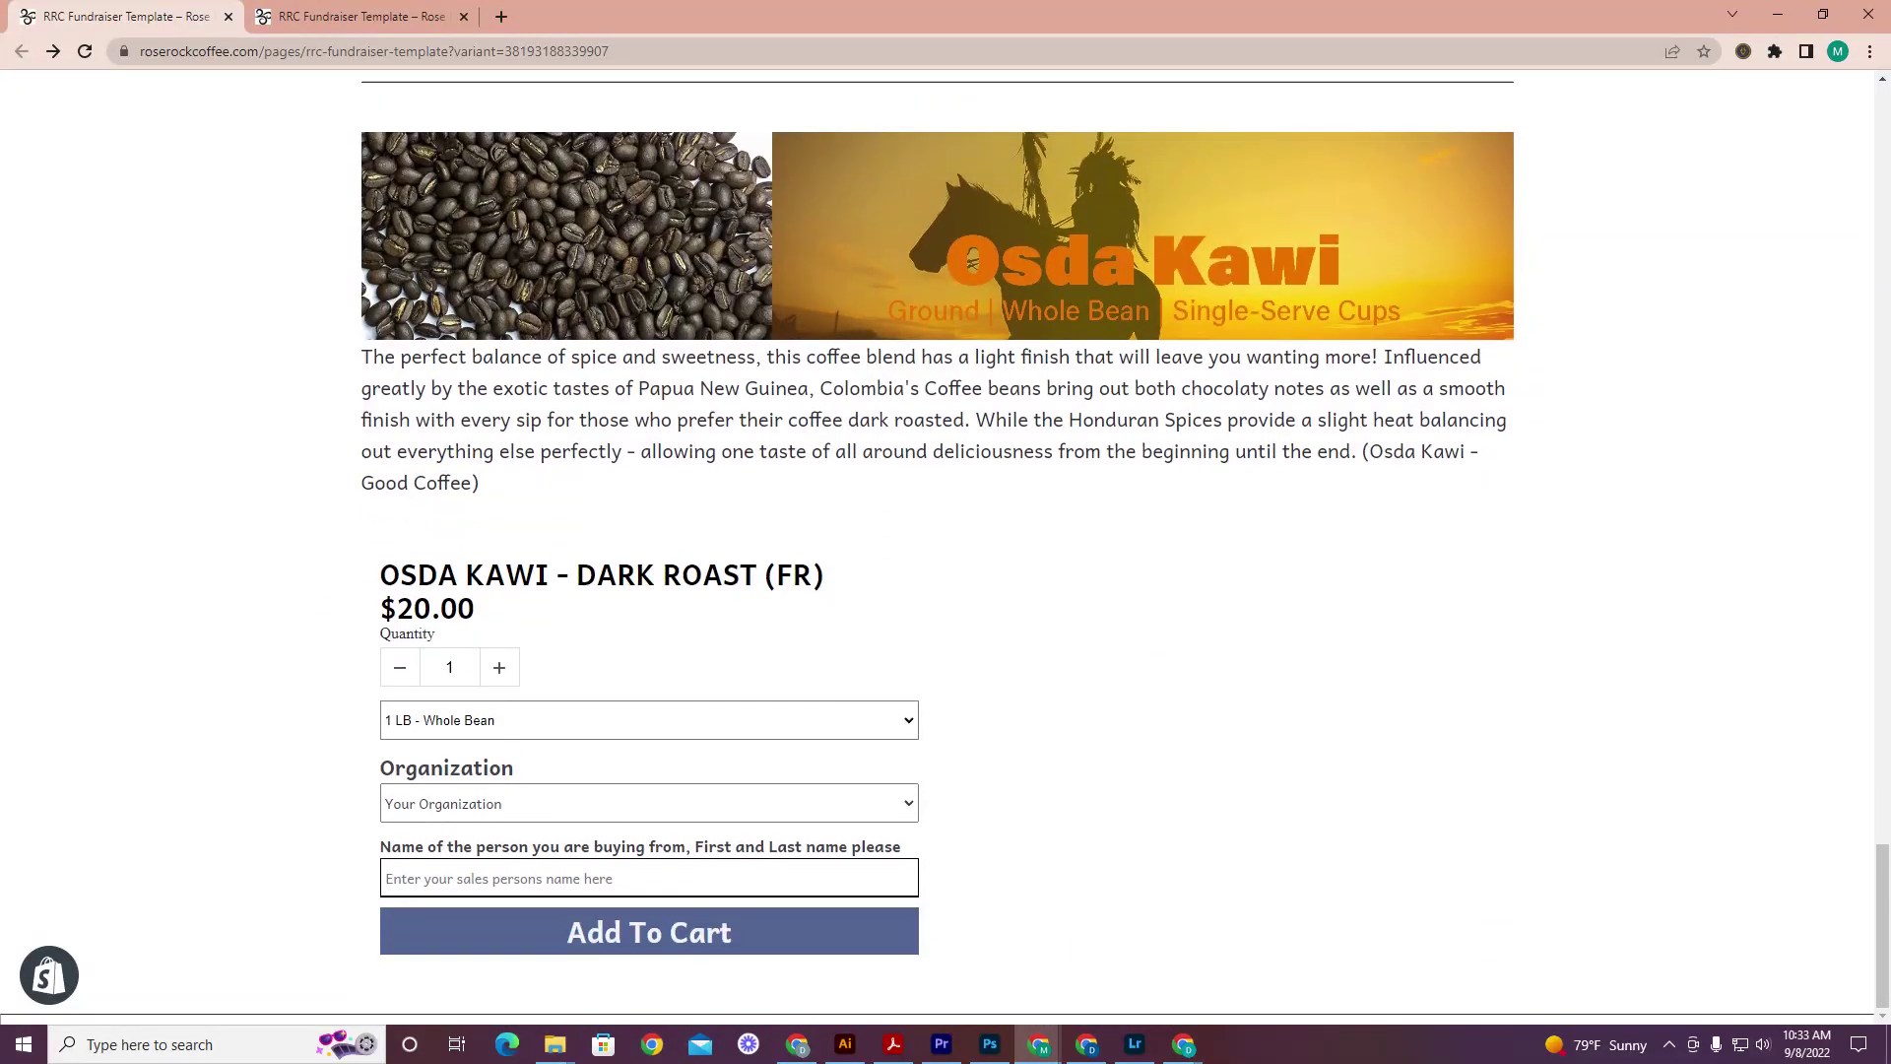
# Add a '24 - Single Serve K Cups' box of Osda Kawi, credited to the autofilled seller.
pyautogui.click(648, 729)
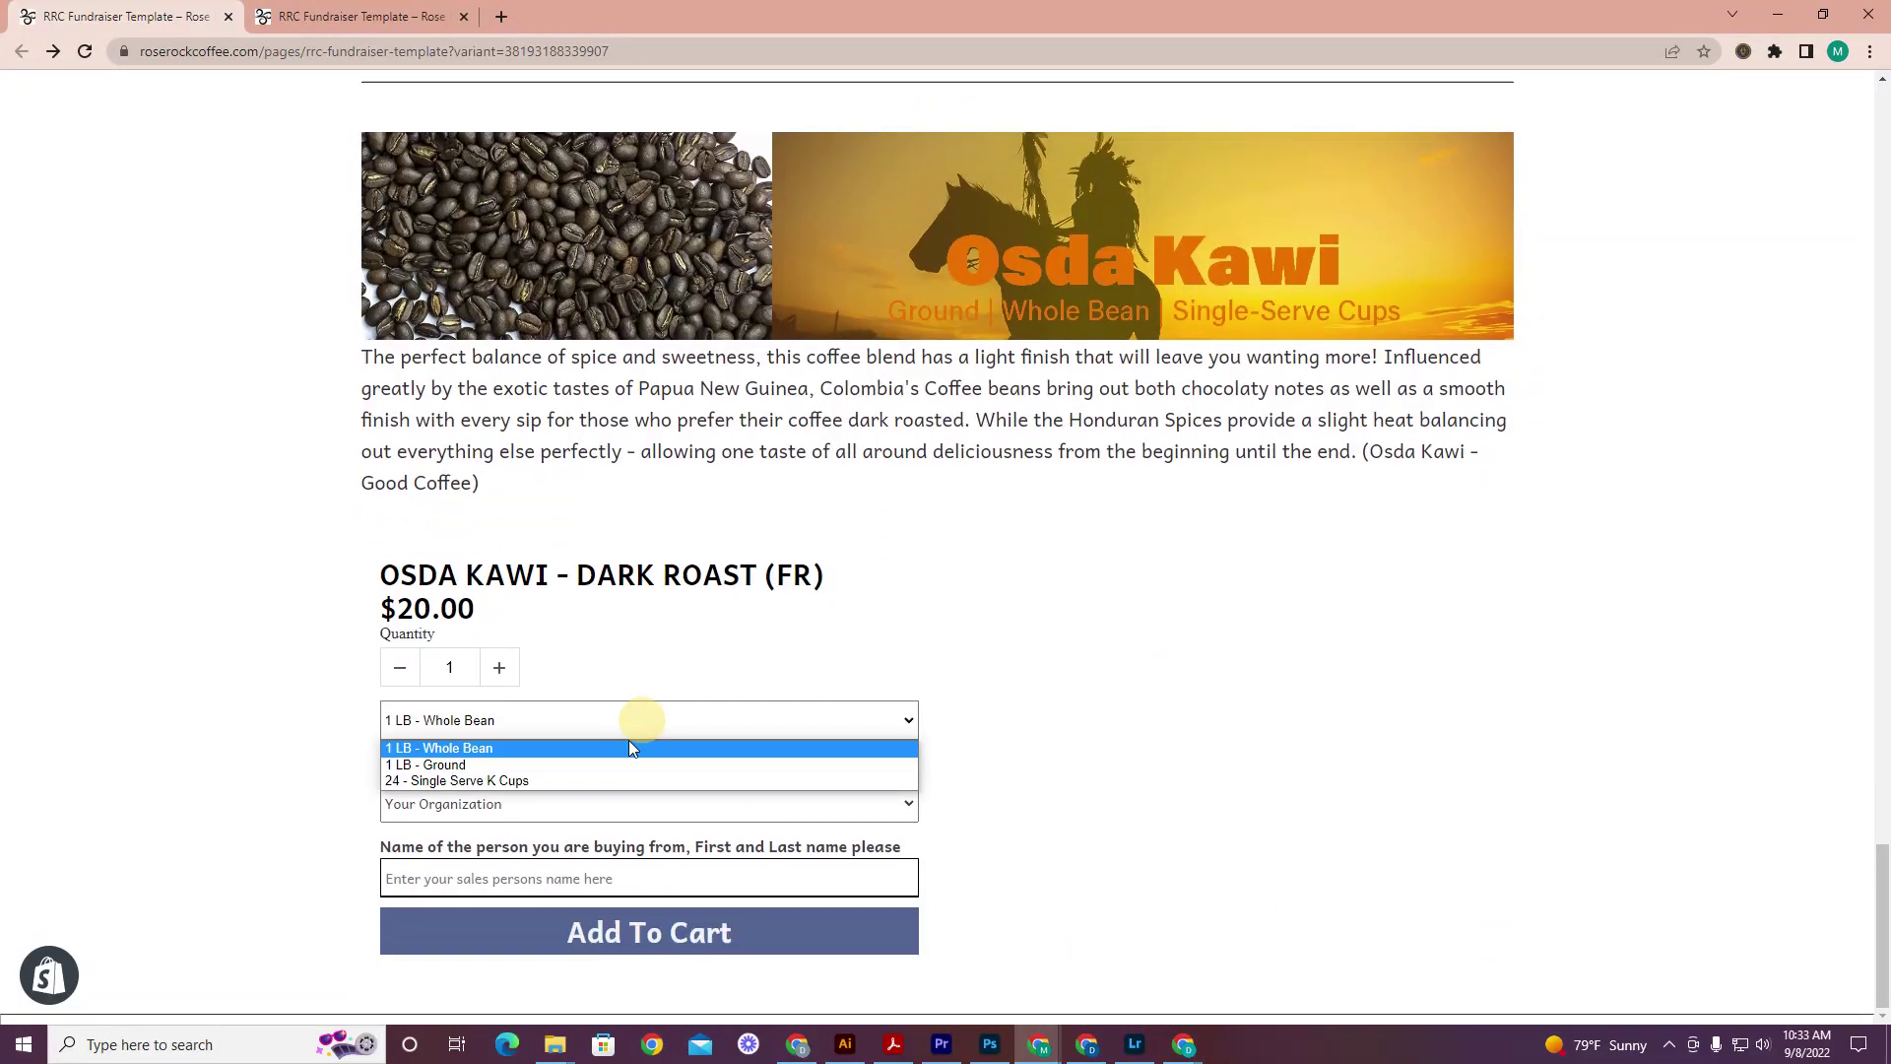
pyautogui.click(465, 775)
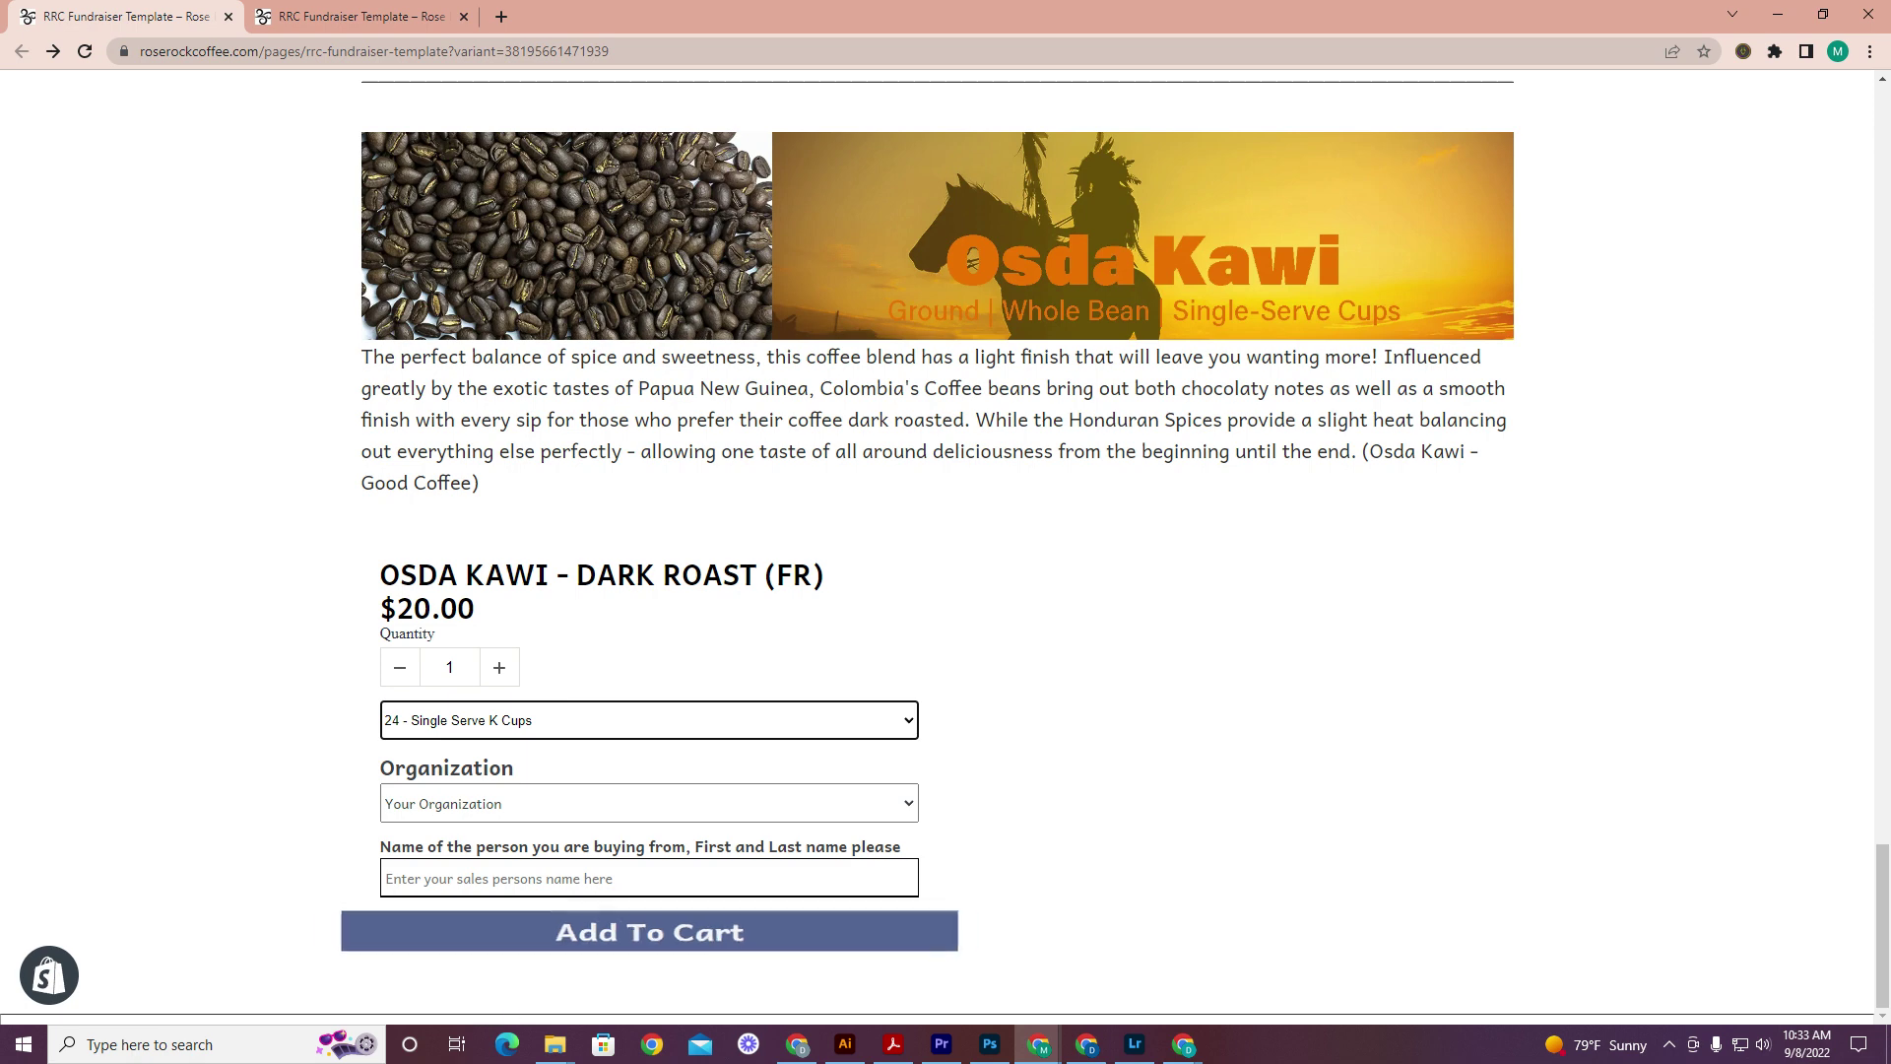
pyautogui.click(508, 876)
pyautogui.click(525, 928)
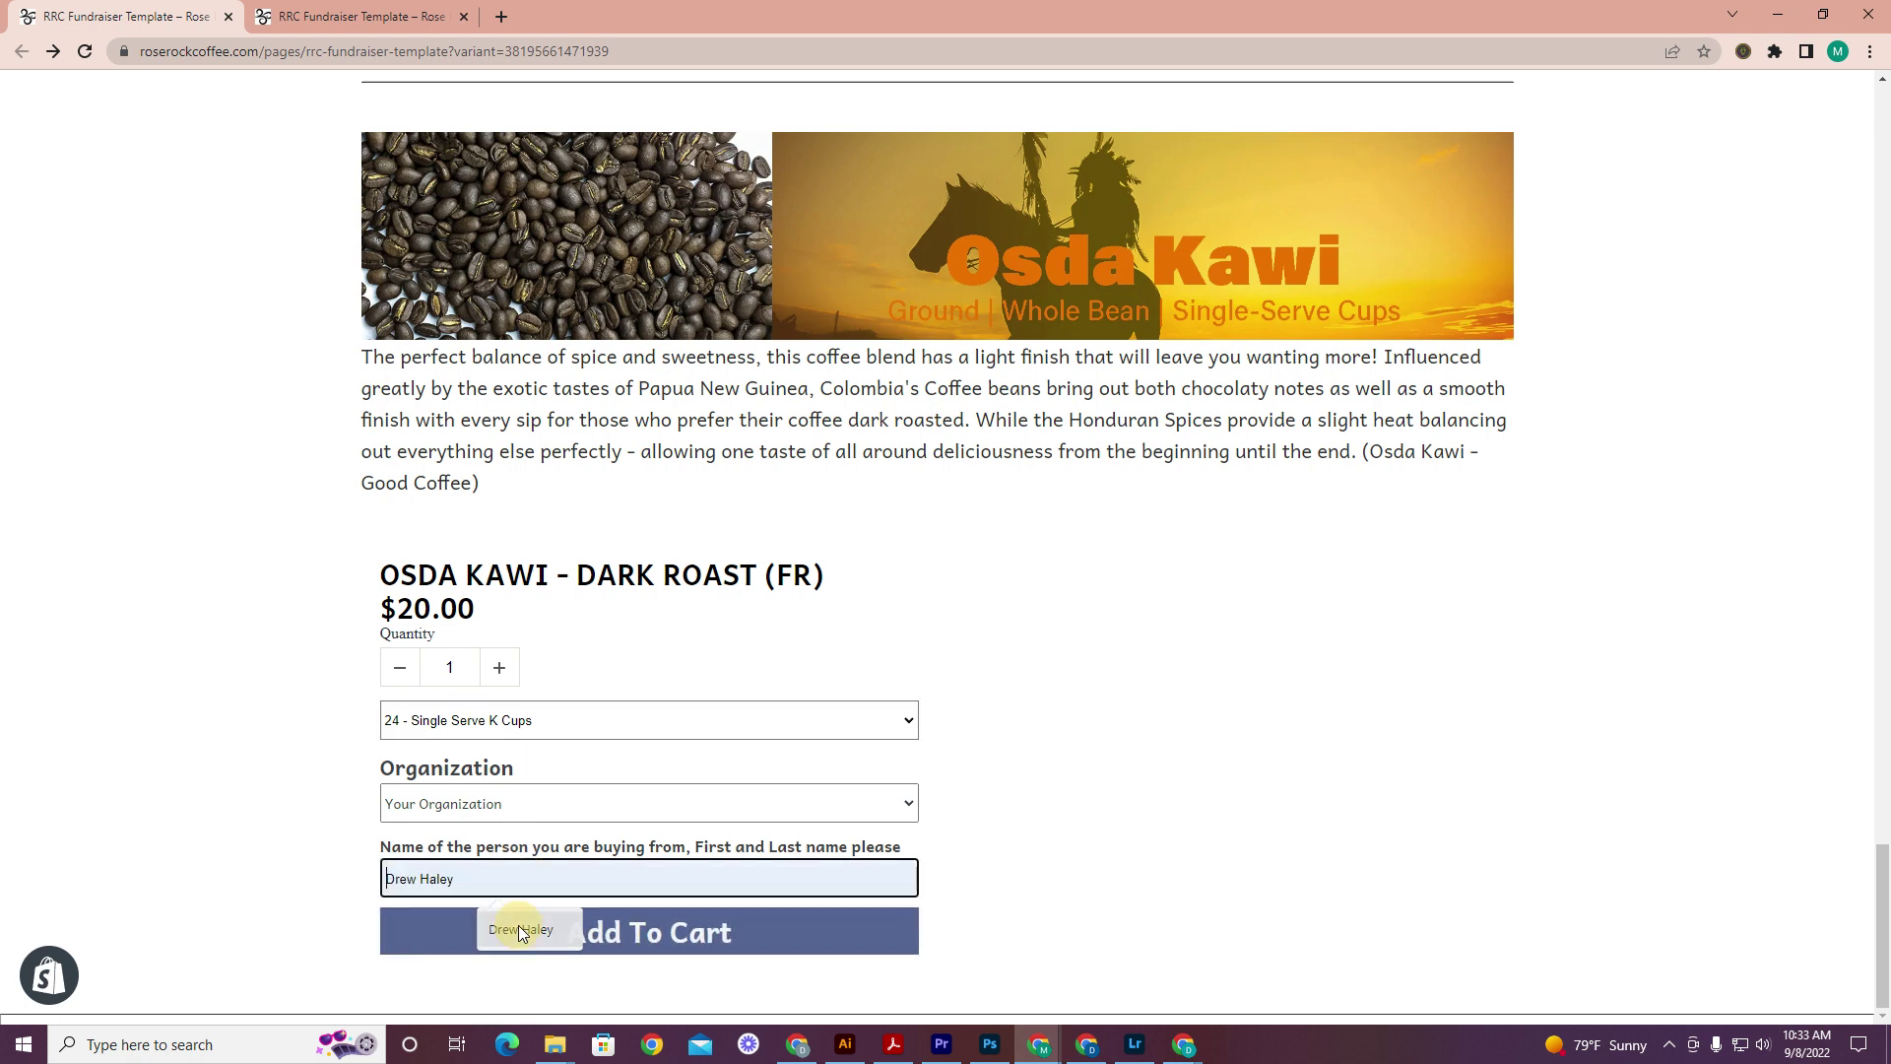
pyautogui.click(647, 932)
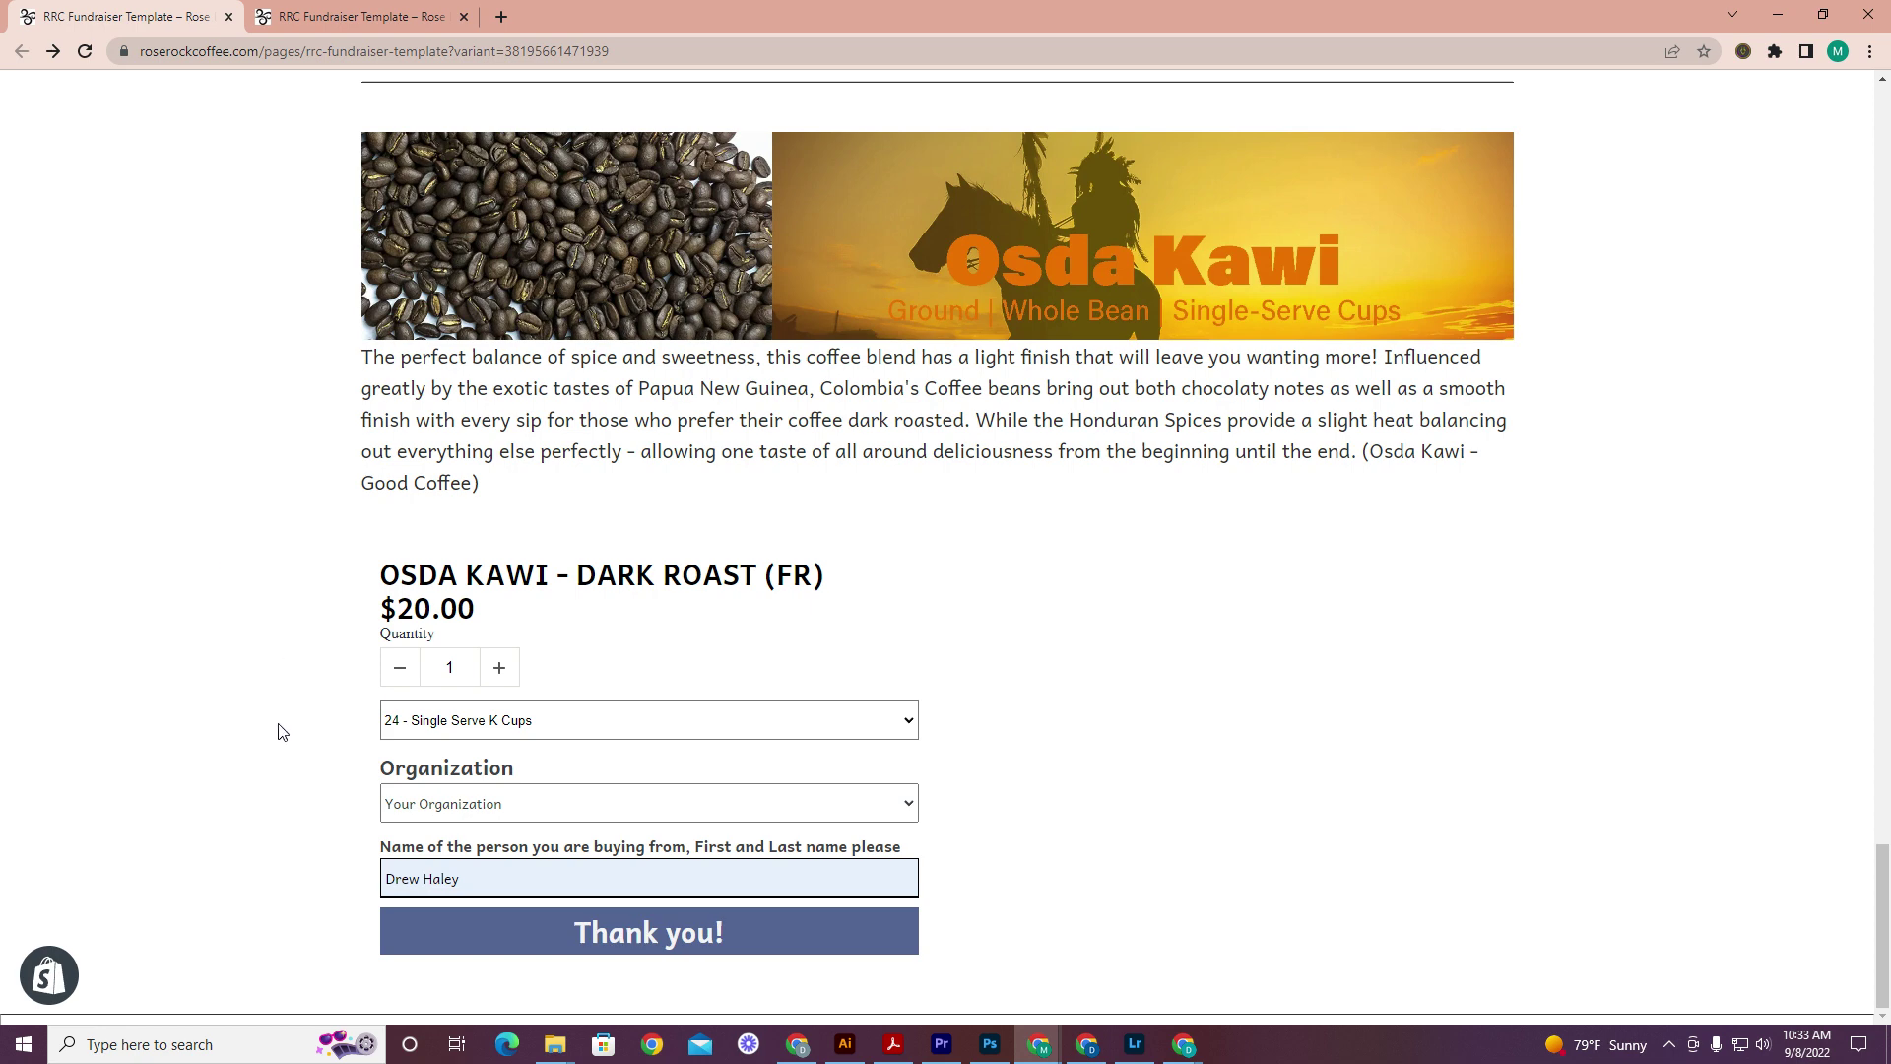
# View the cart showing Osda Kawi K-Cups and two Red Fern bags, three items at $60.
pyautogui.click(513, 971)
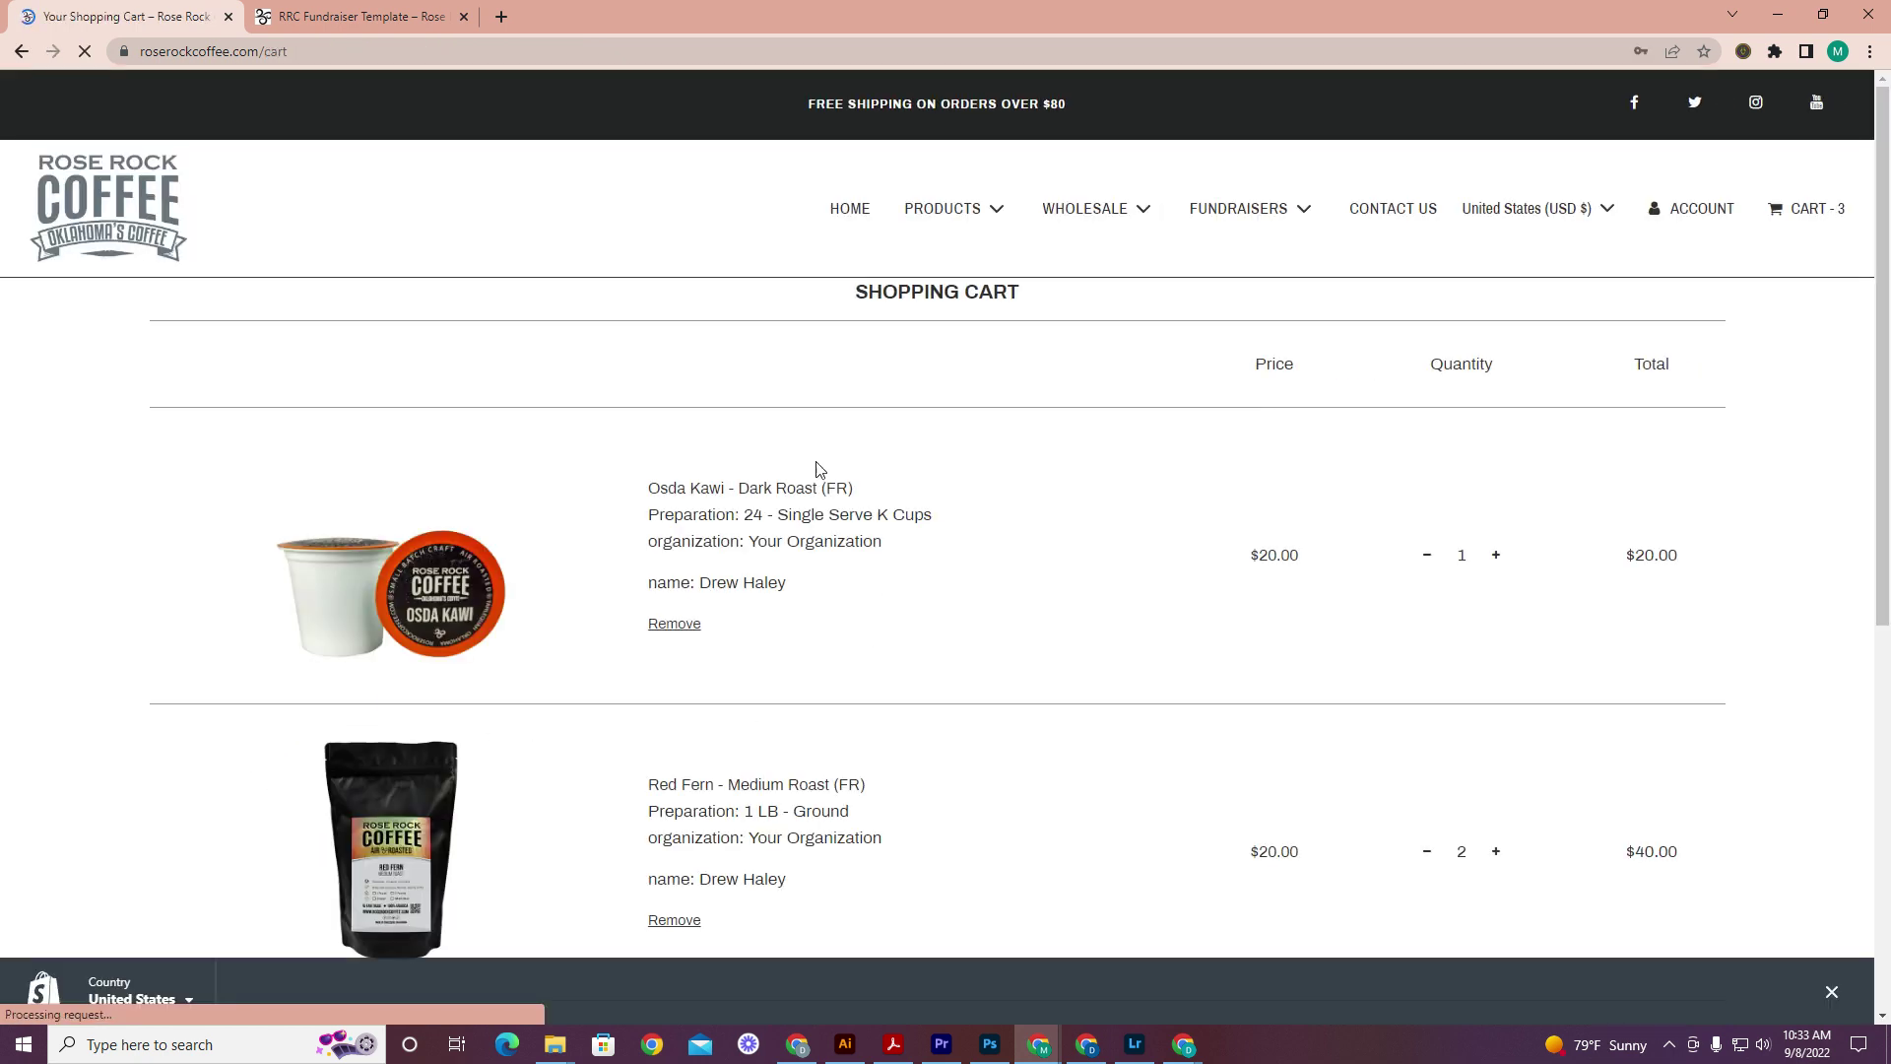
pyautogui.scroll(-2, 916, 362)
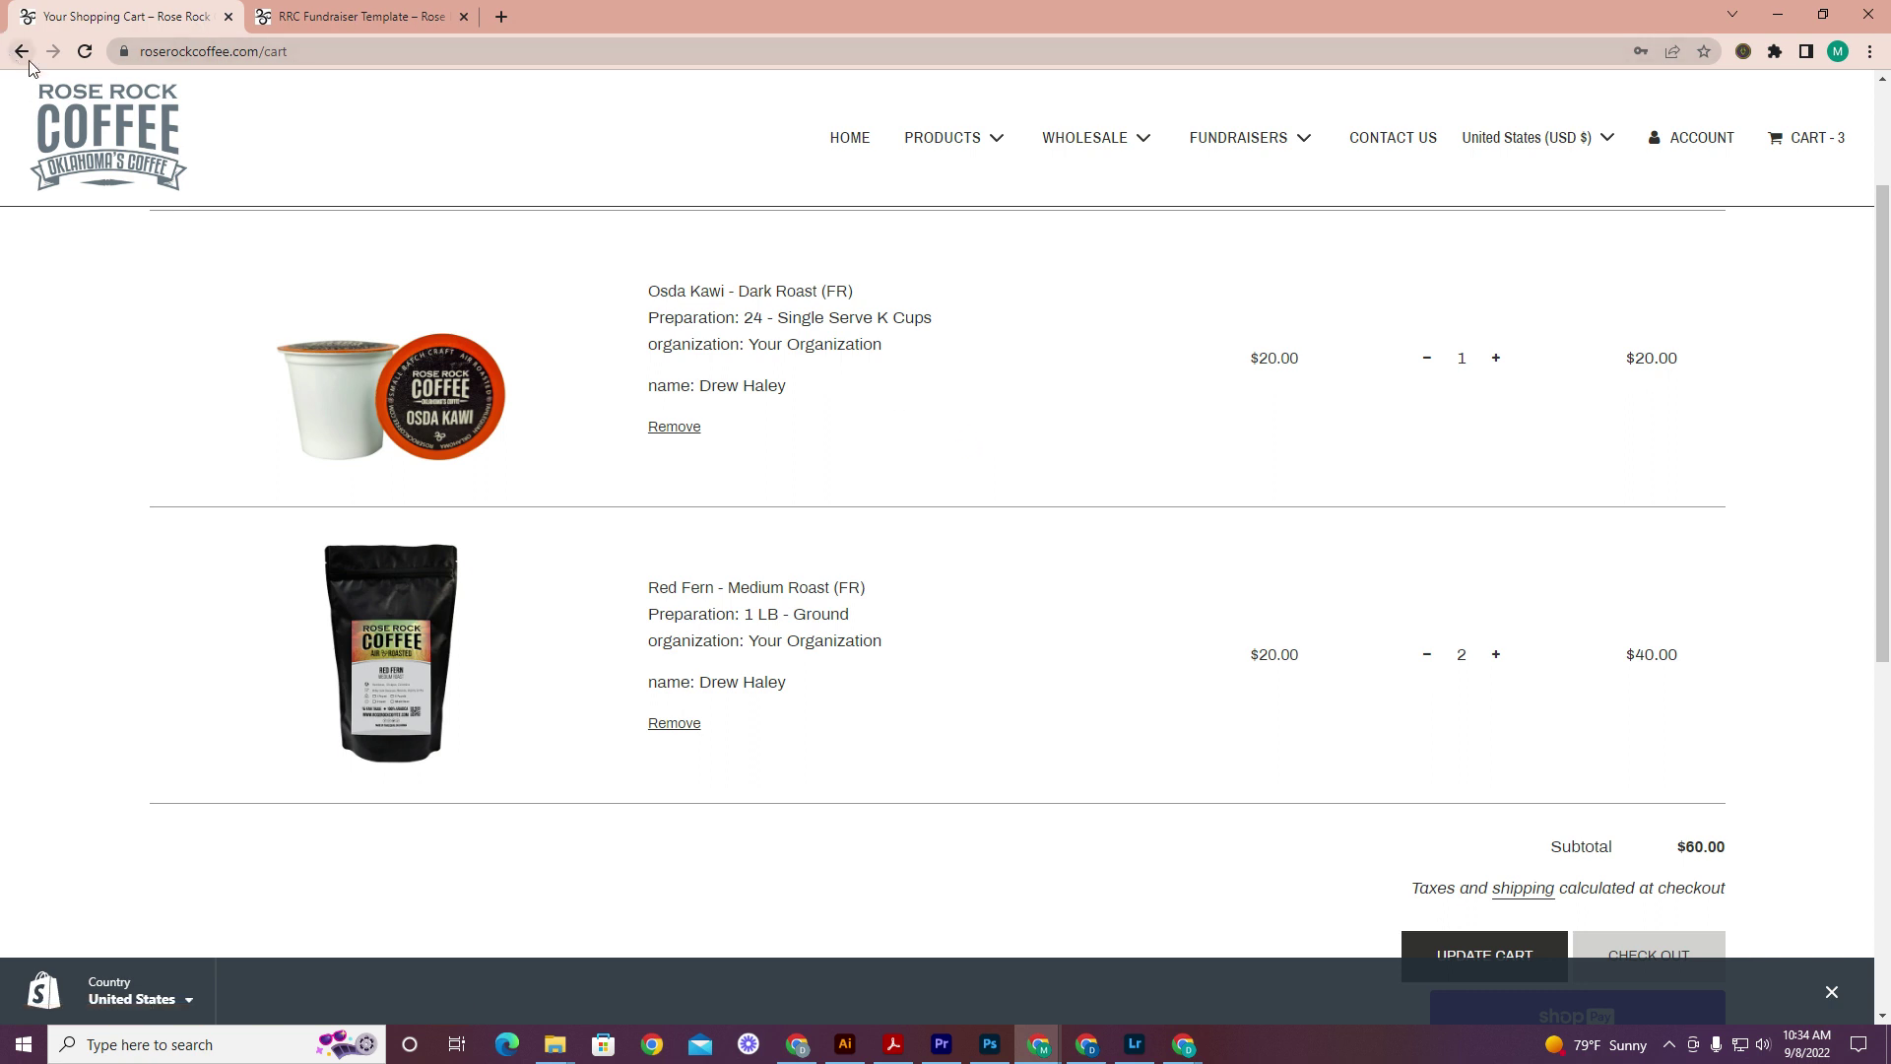
pyautogui.moveTo(1238, 209)
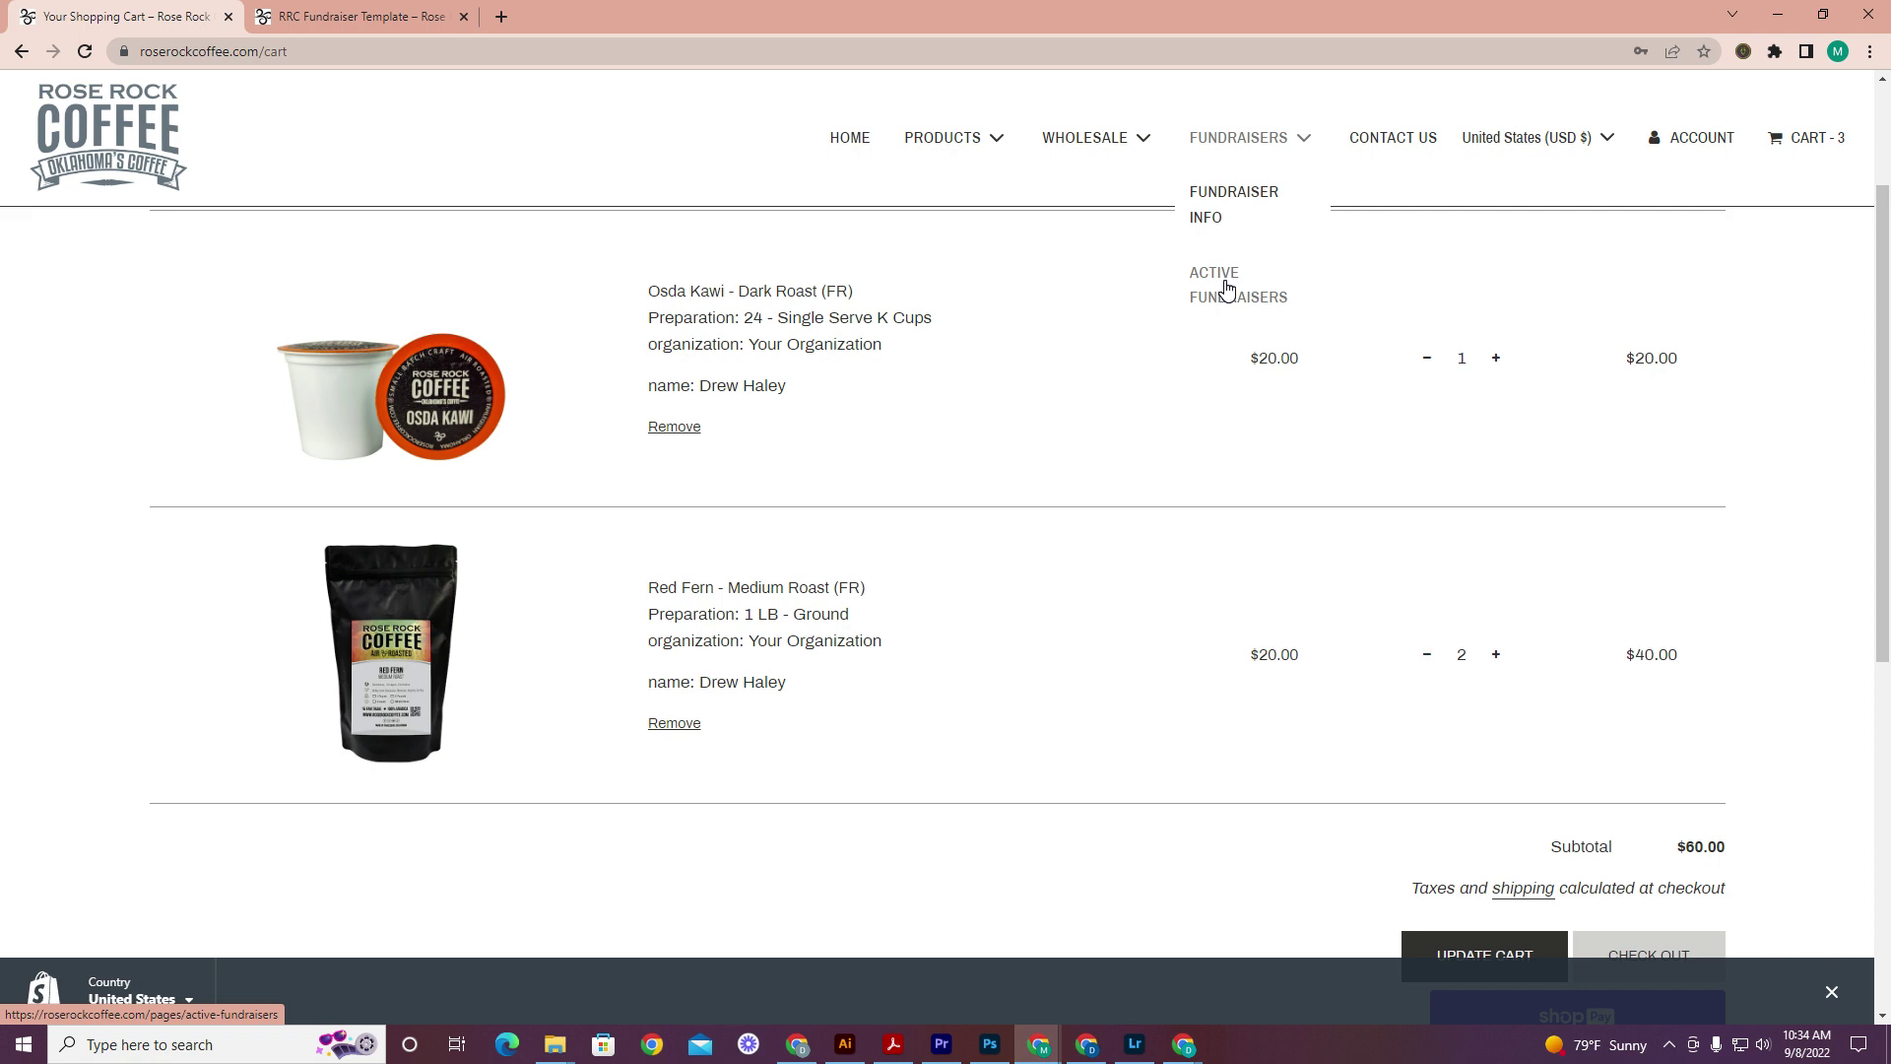
# Go to Fundraisers > Active Fundraisers and scroll through the band fundraiser listings.
pyautogui.click(1227, 288)
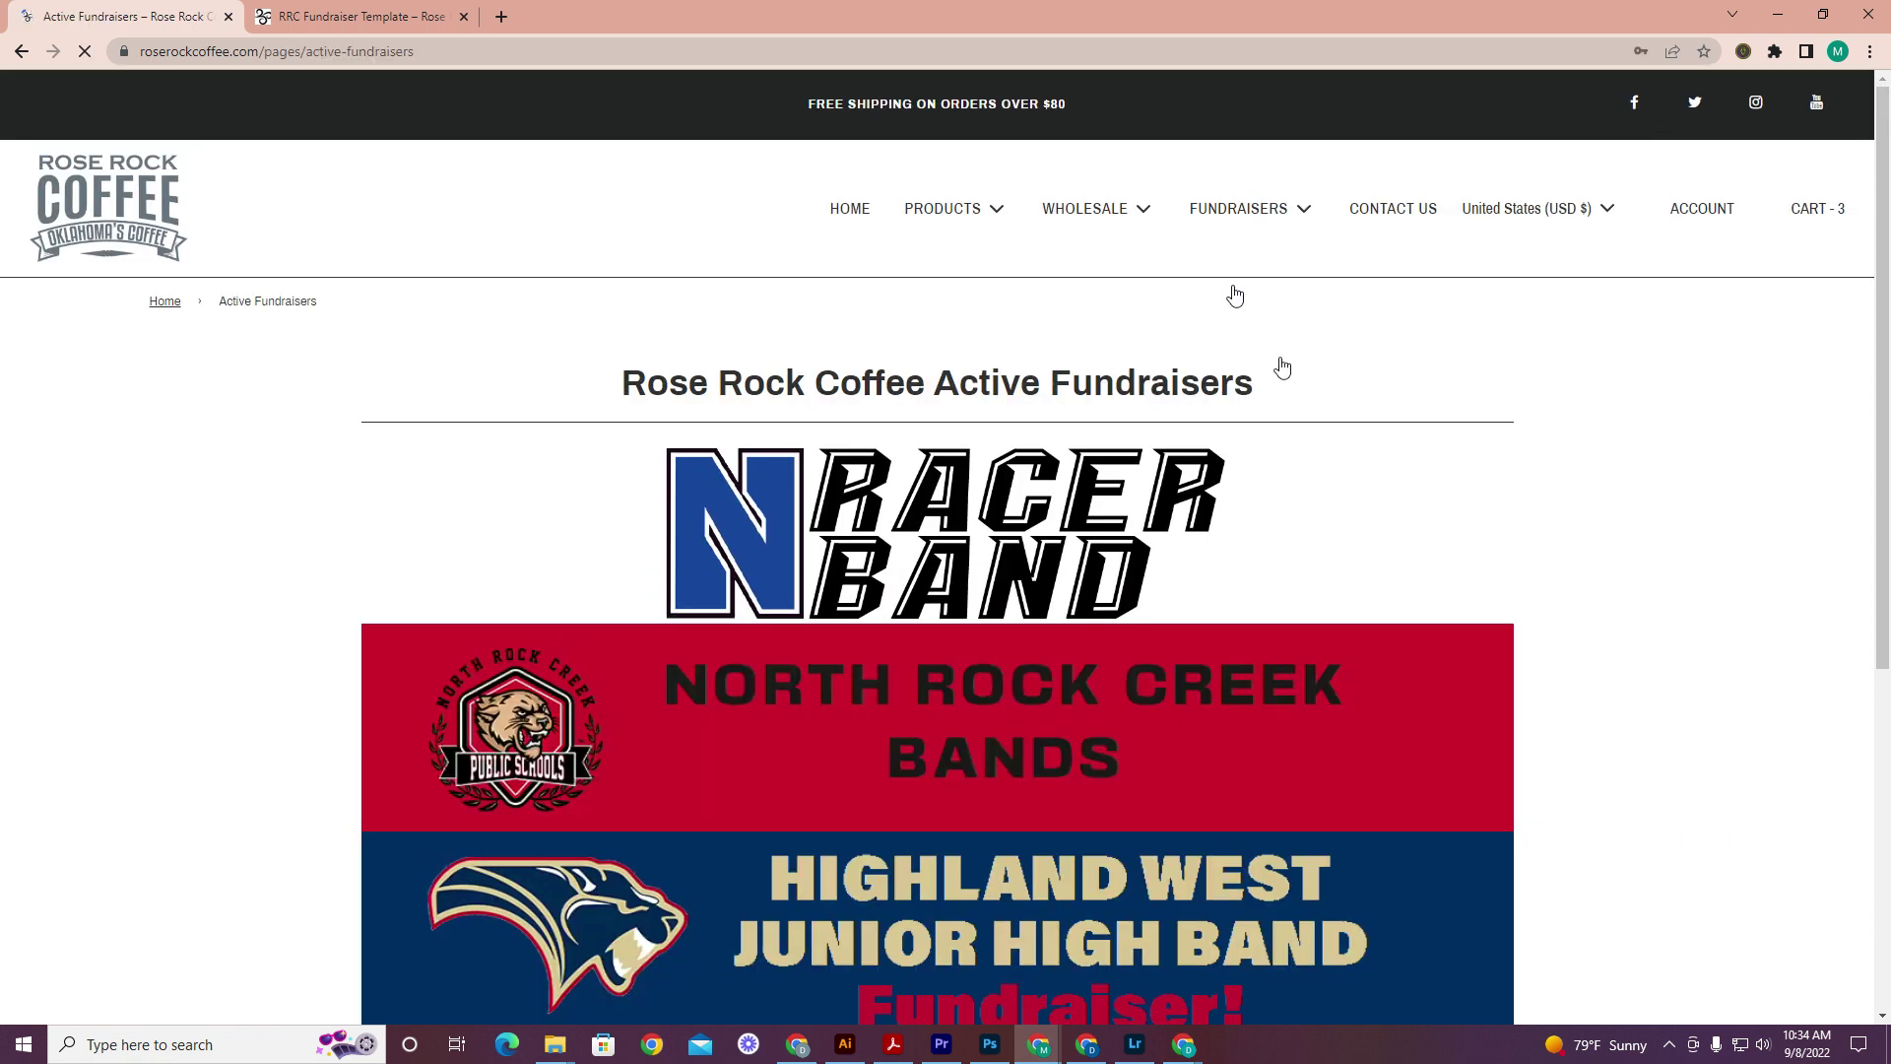
pyautogui.scroll(-3, 1280, 443)
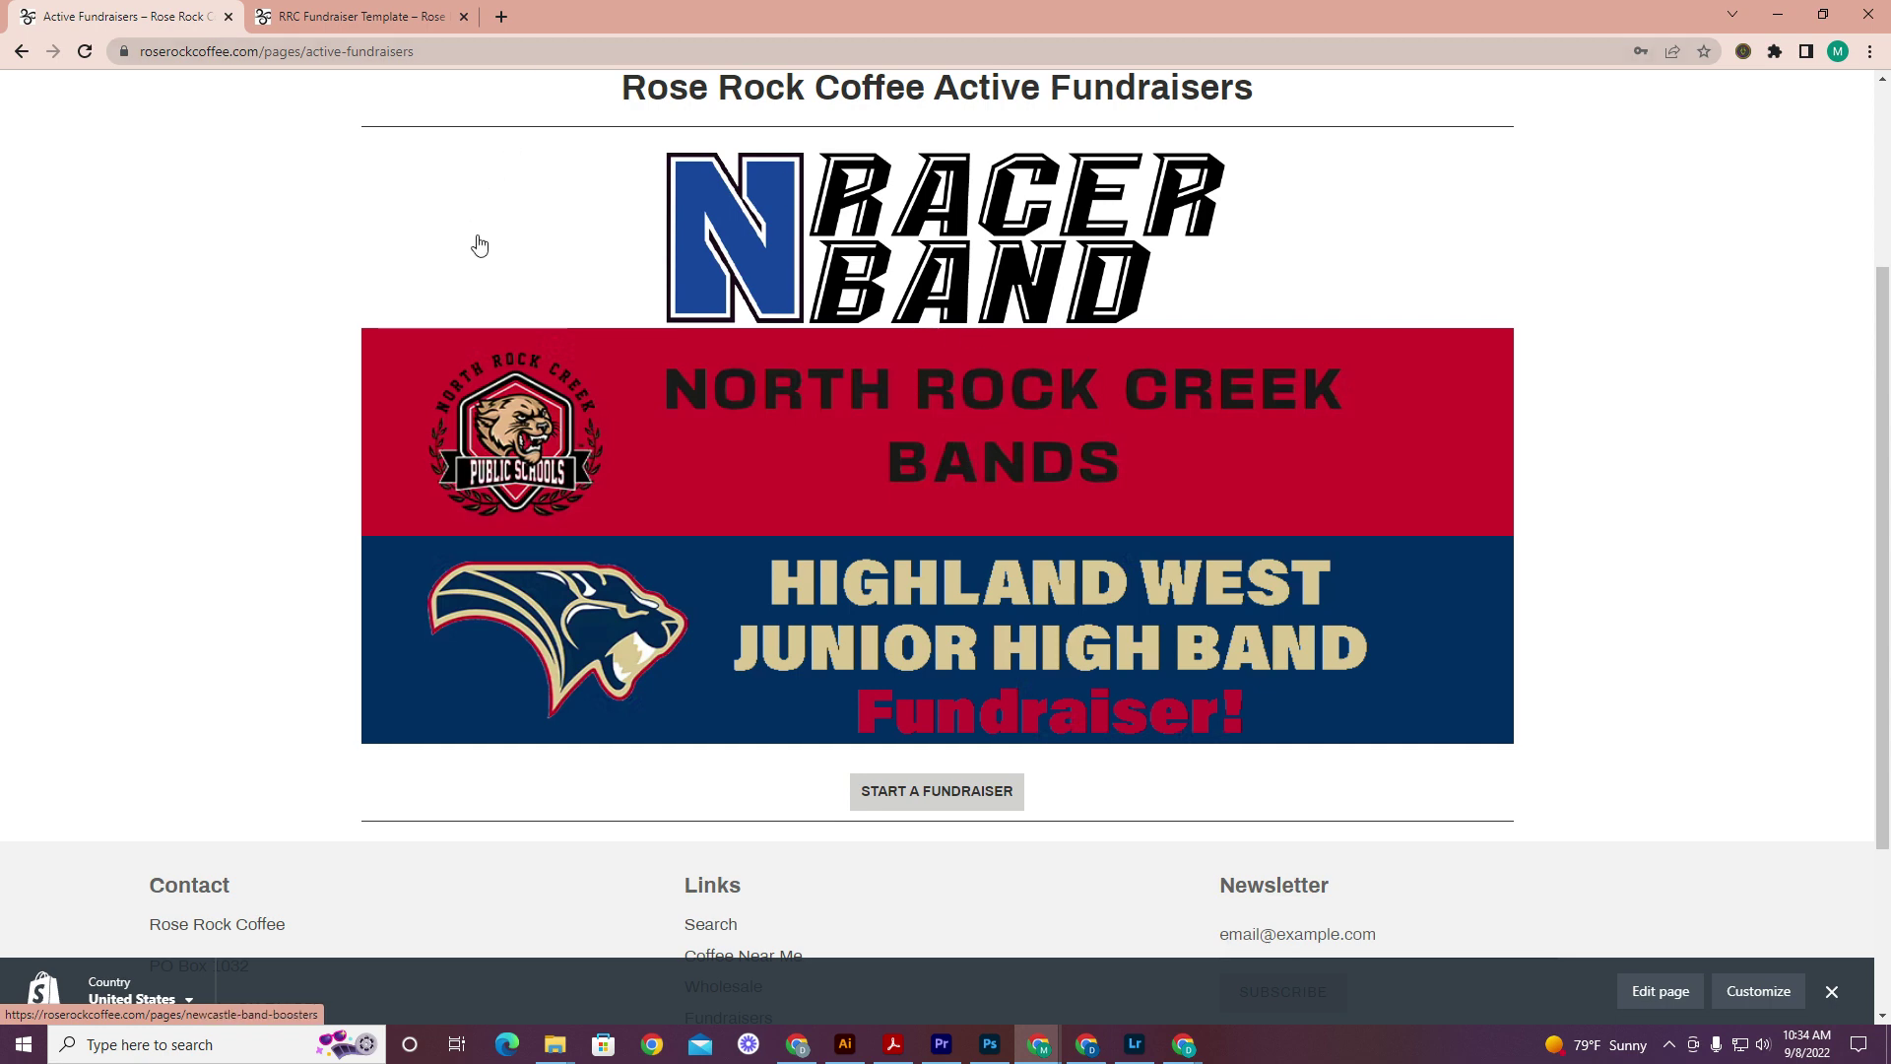
# Switch to the RRC Fundraiser Template tab and scroll through the page.
pyautogui.click(342, 18)
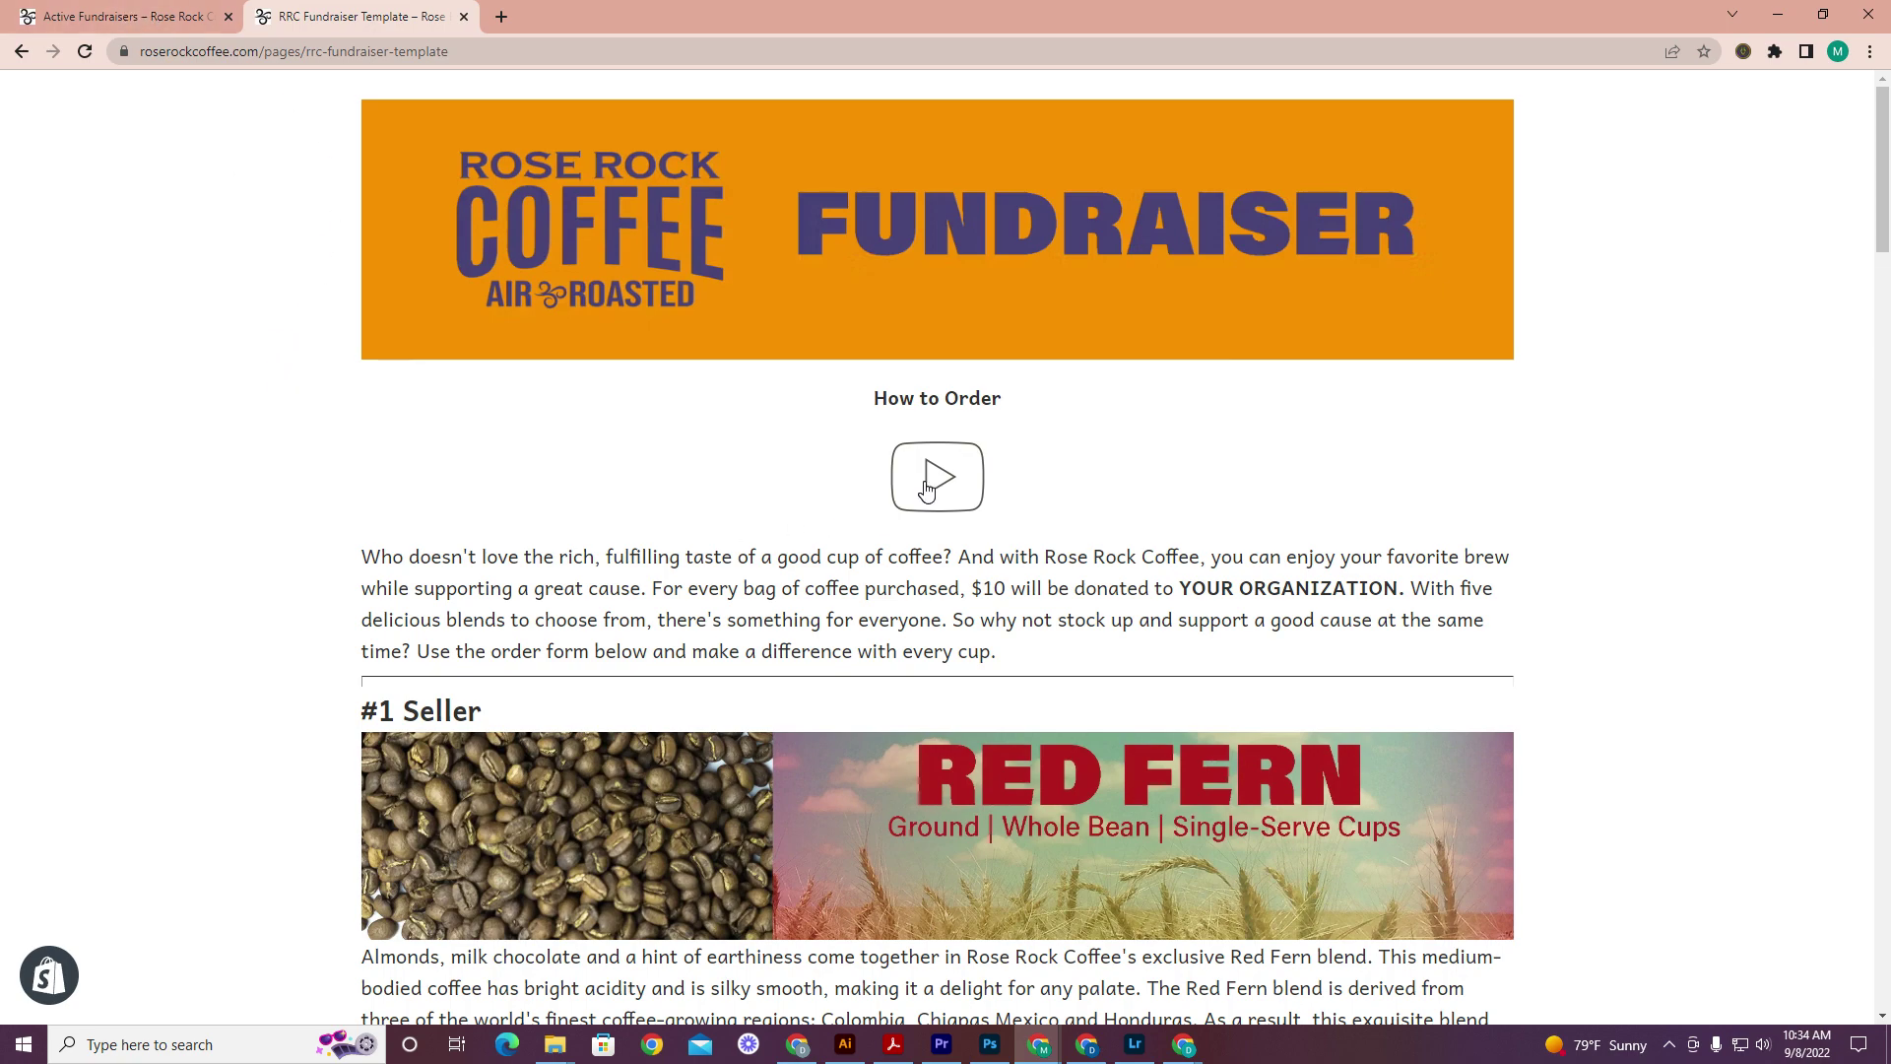
pyautogui.scroll(-2, 788, 485)
pyautogui.scroll(-1, 788, 486)
pyautogui.scroll(-1, 771, 485)
pyautogui.scroll(4, 771, 485)
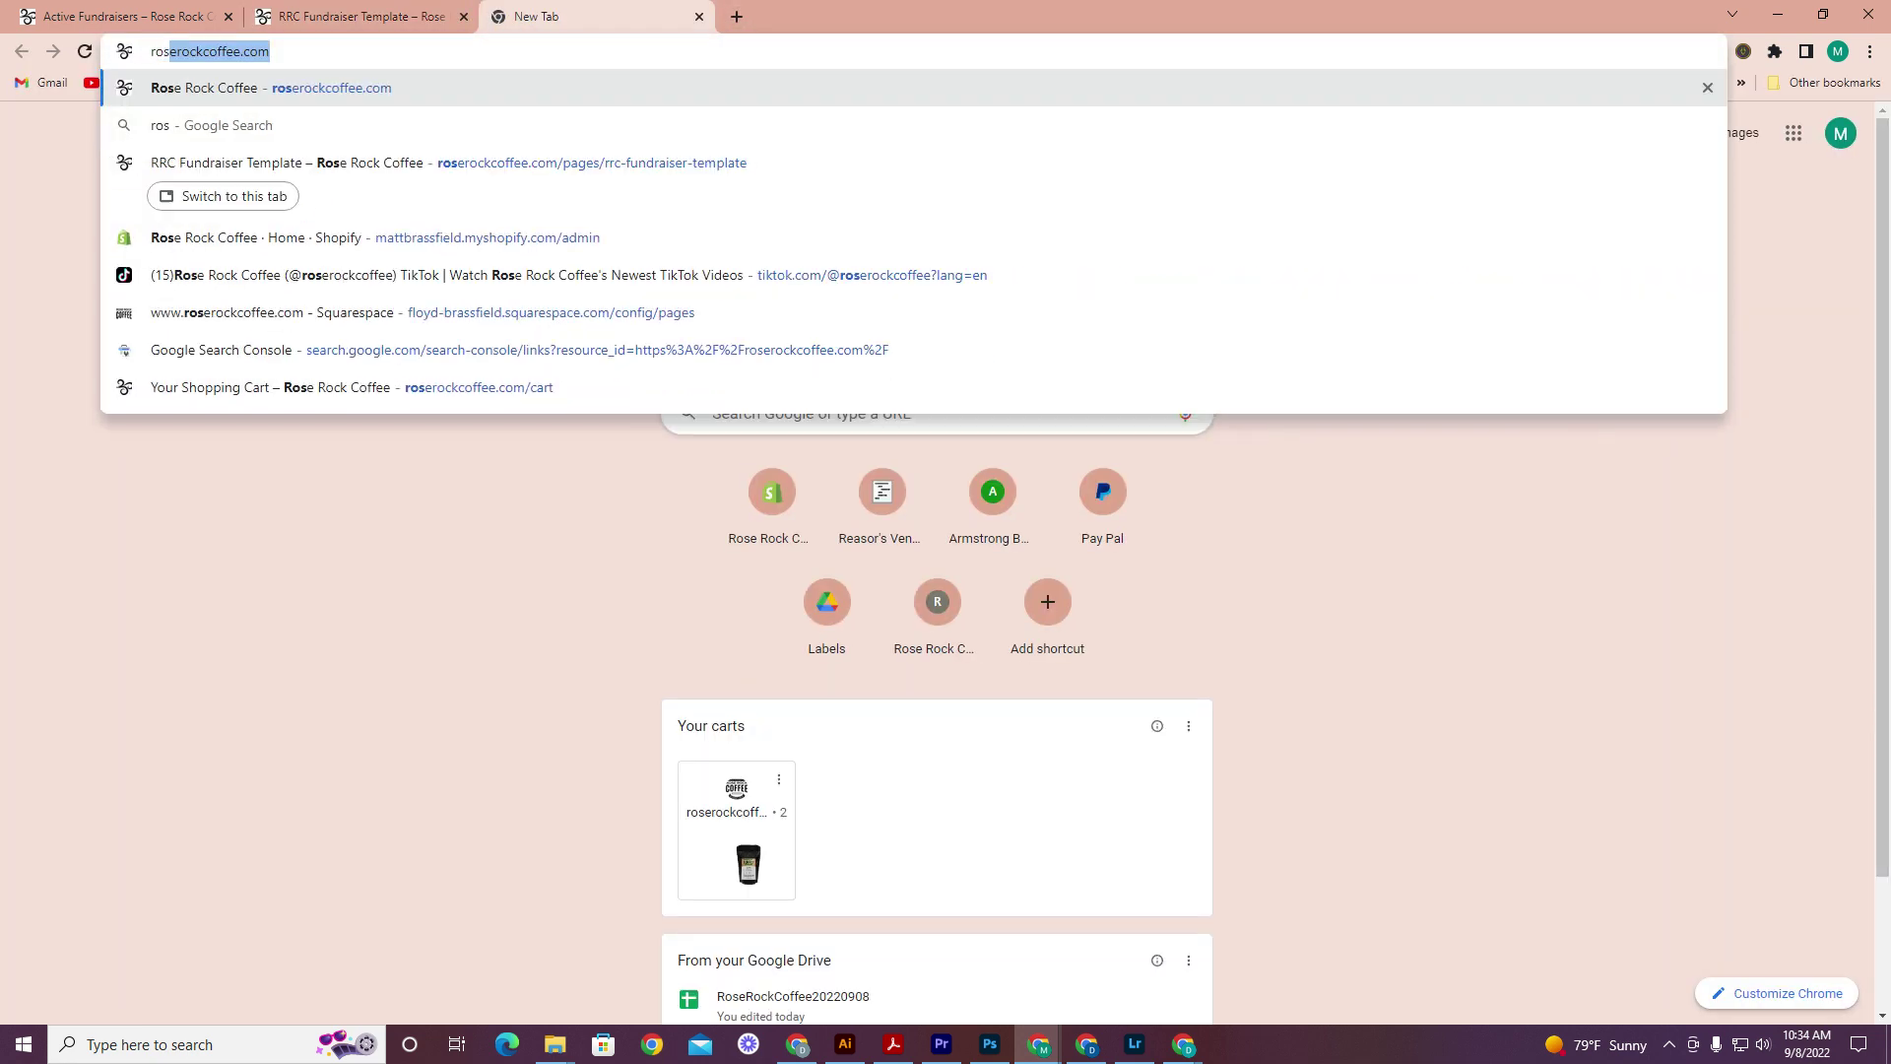
# Load roserockcoffee.com in the new tab and open the Our Blends collection.
pyautogui.write('s')
pyautogui.press('Return')
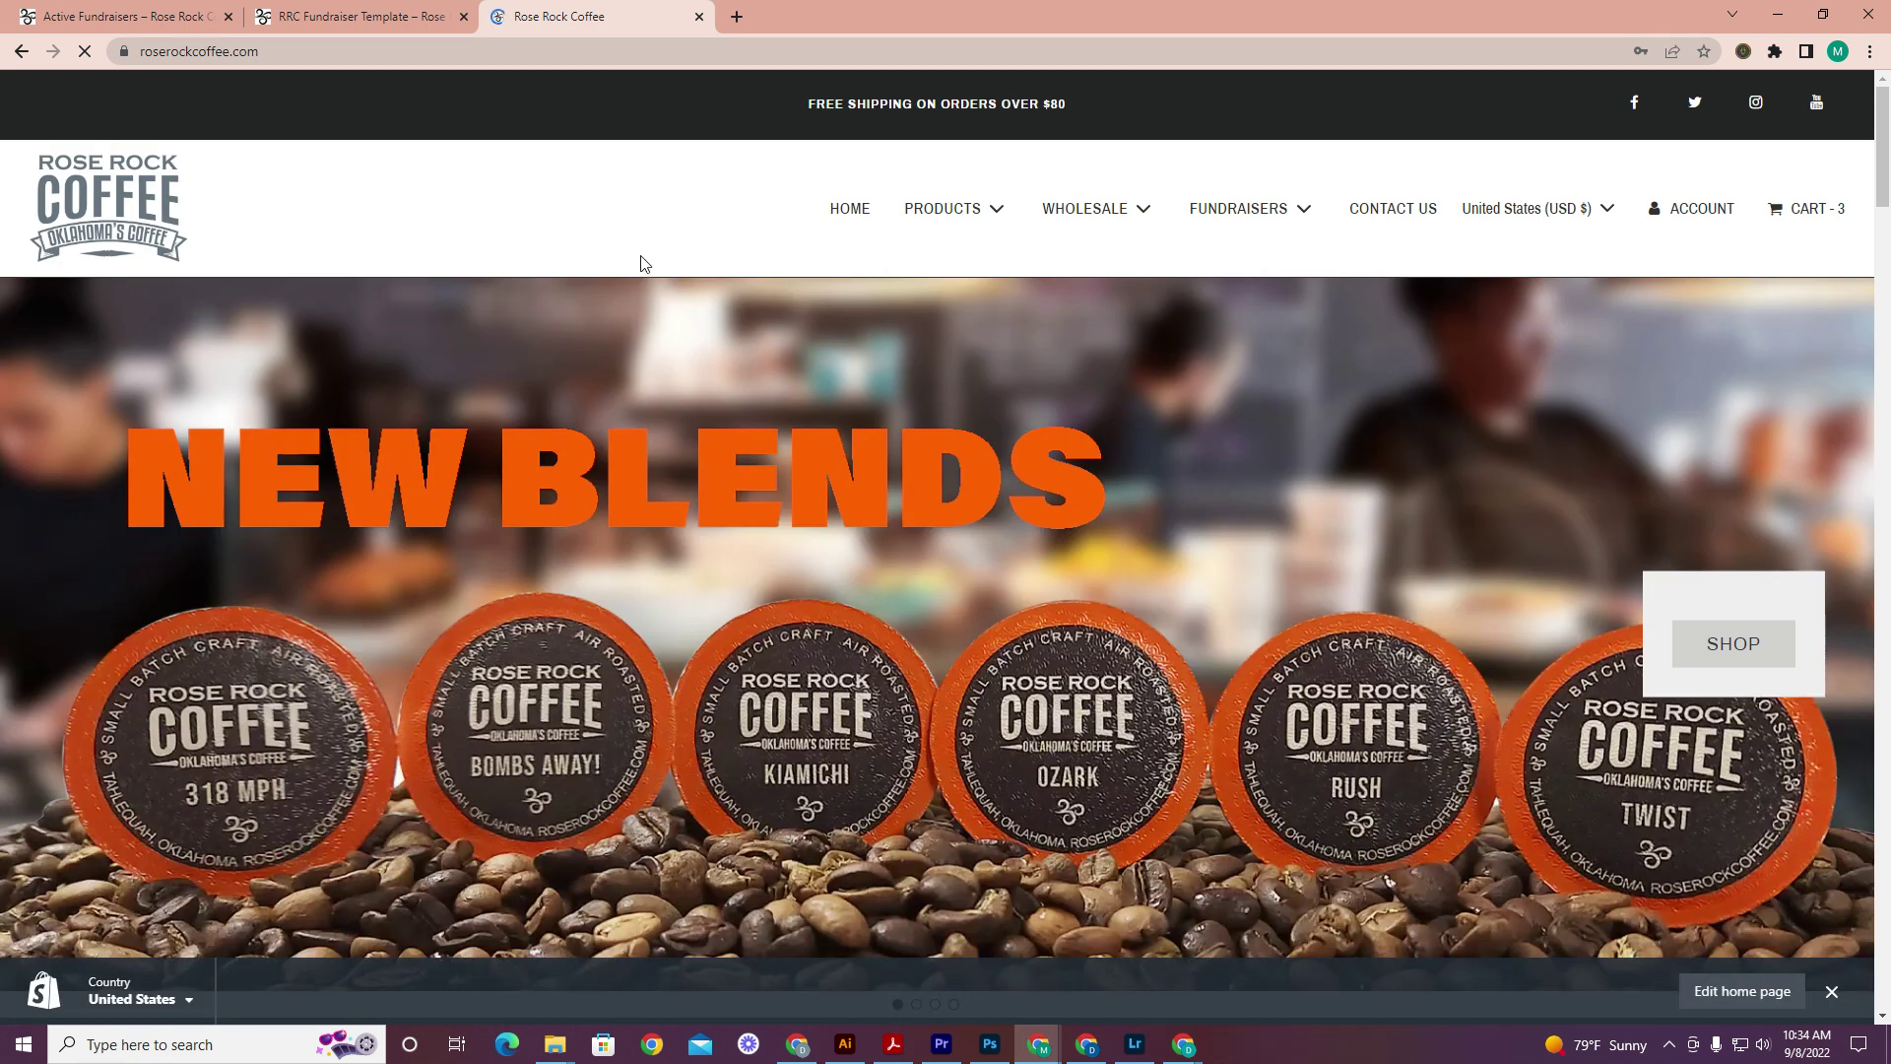
pyautogui.moveTo(954, 208)
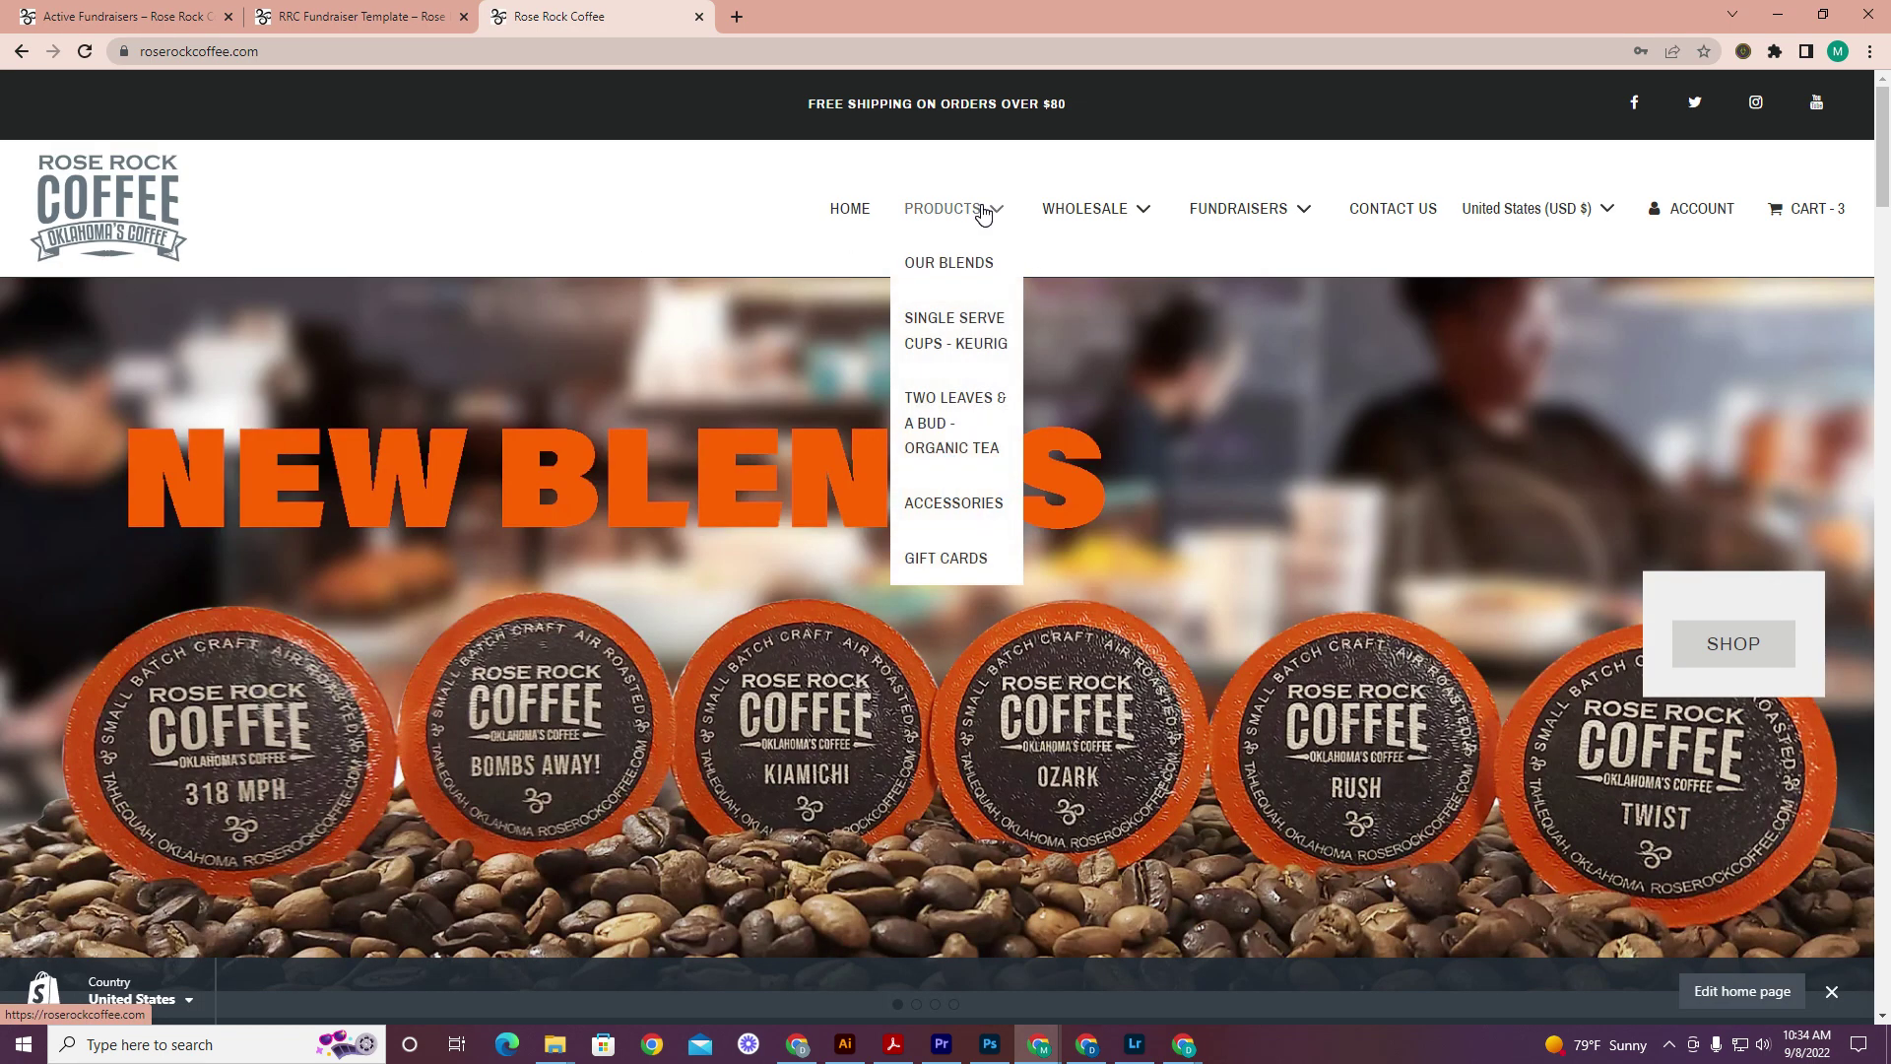
pyautogui.click(966, 269)
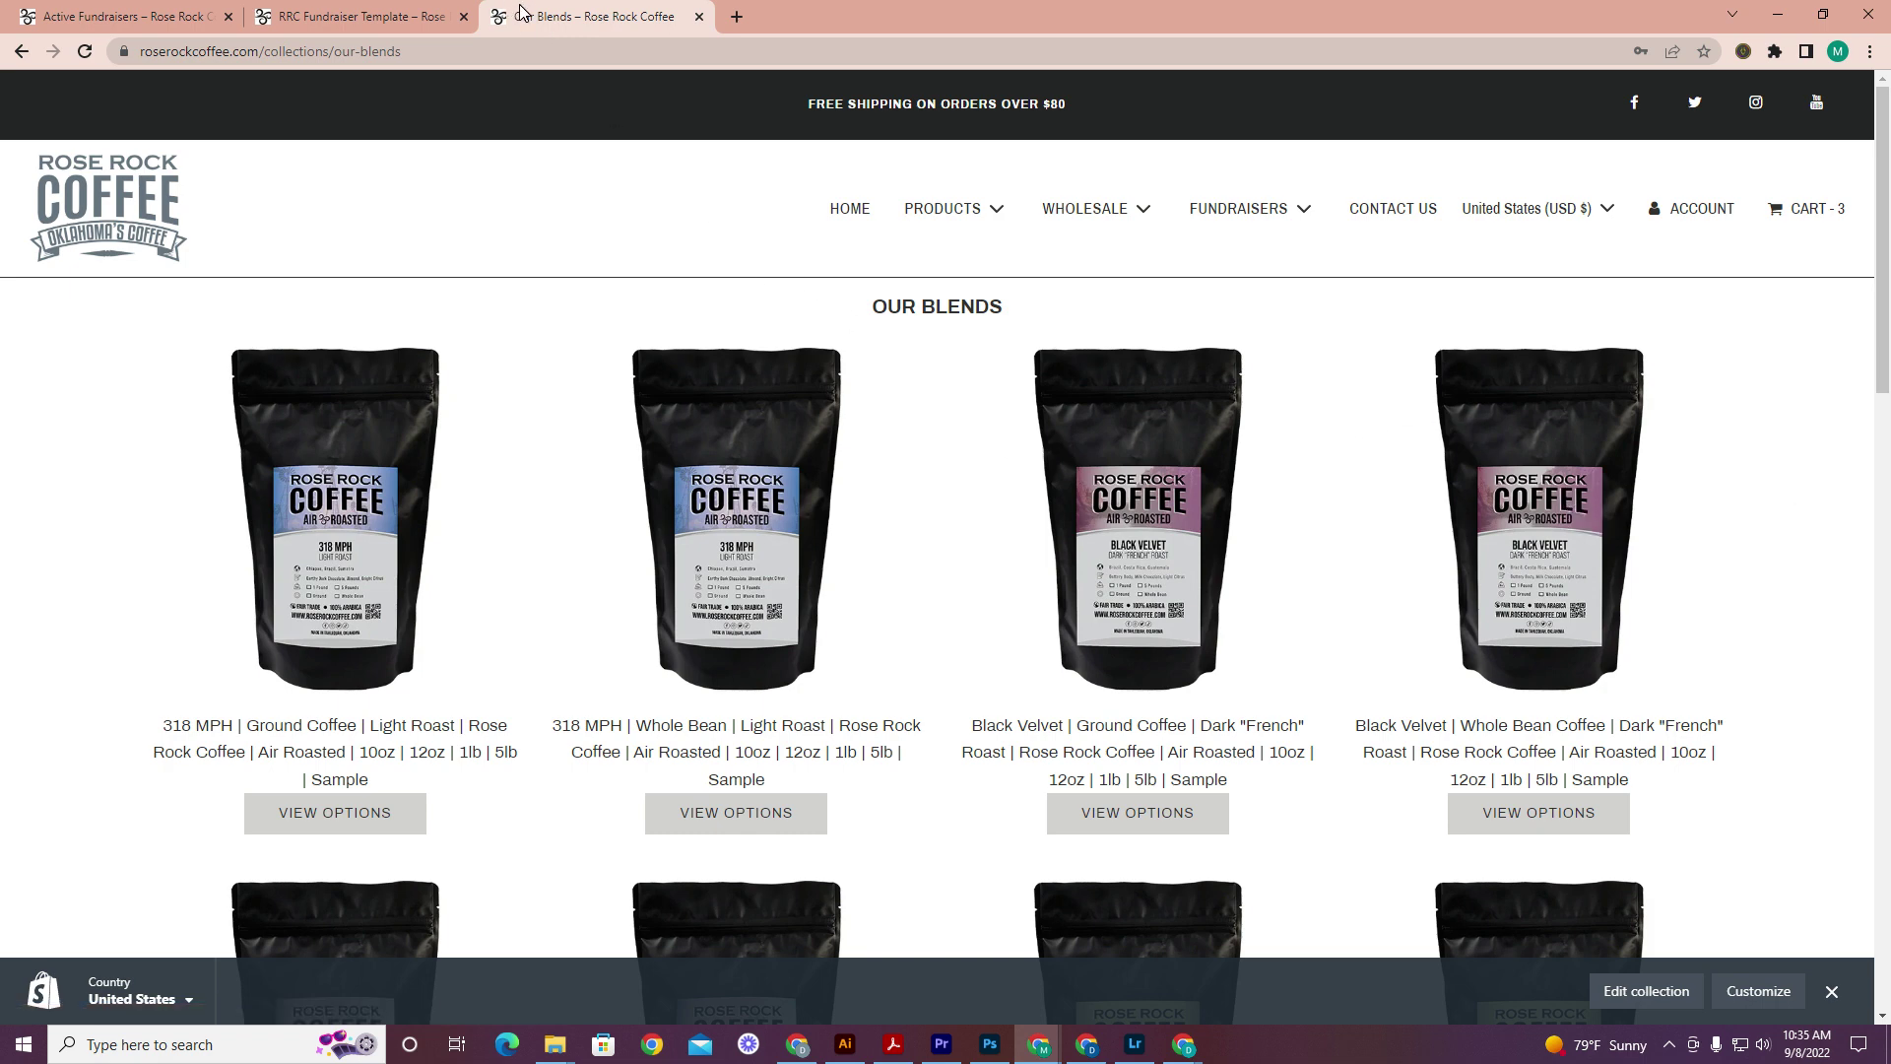
pyautogui.click(310, 19)
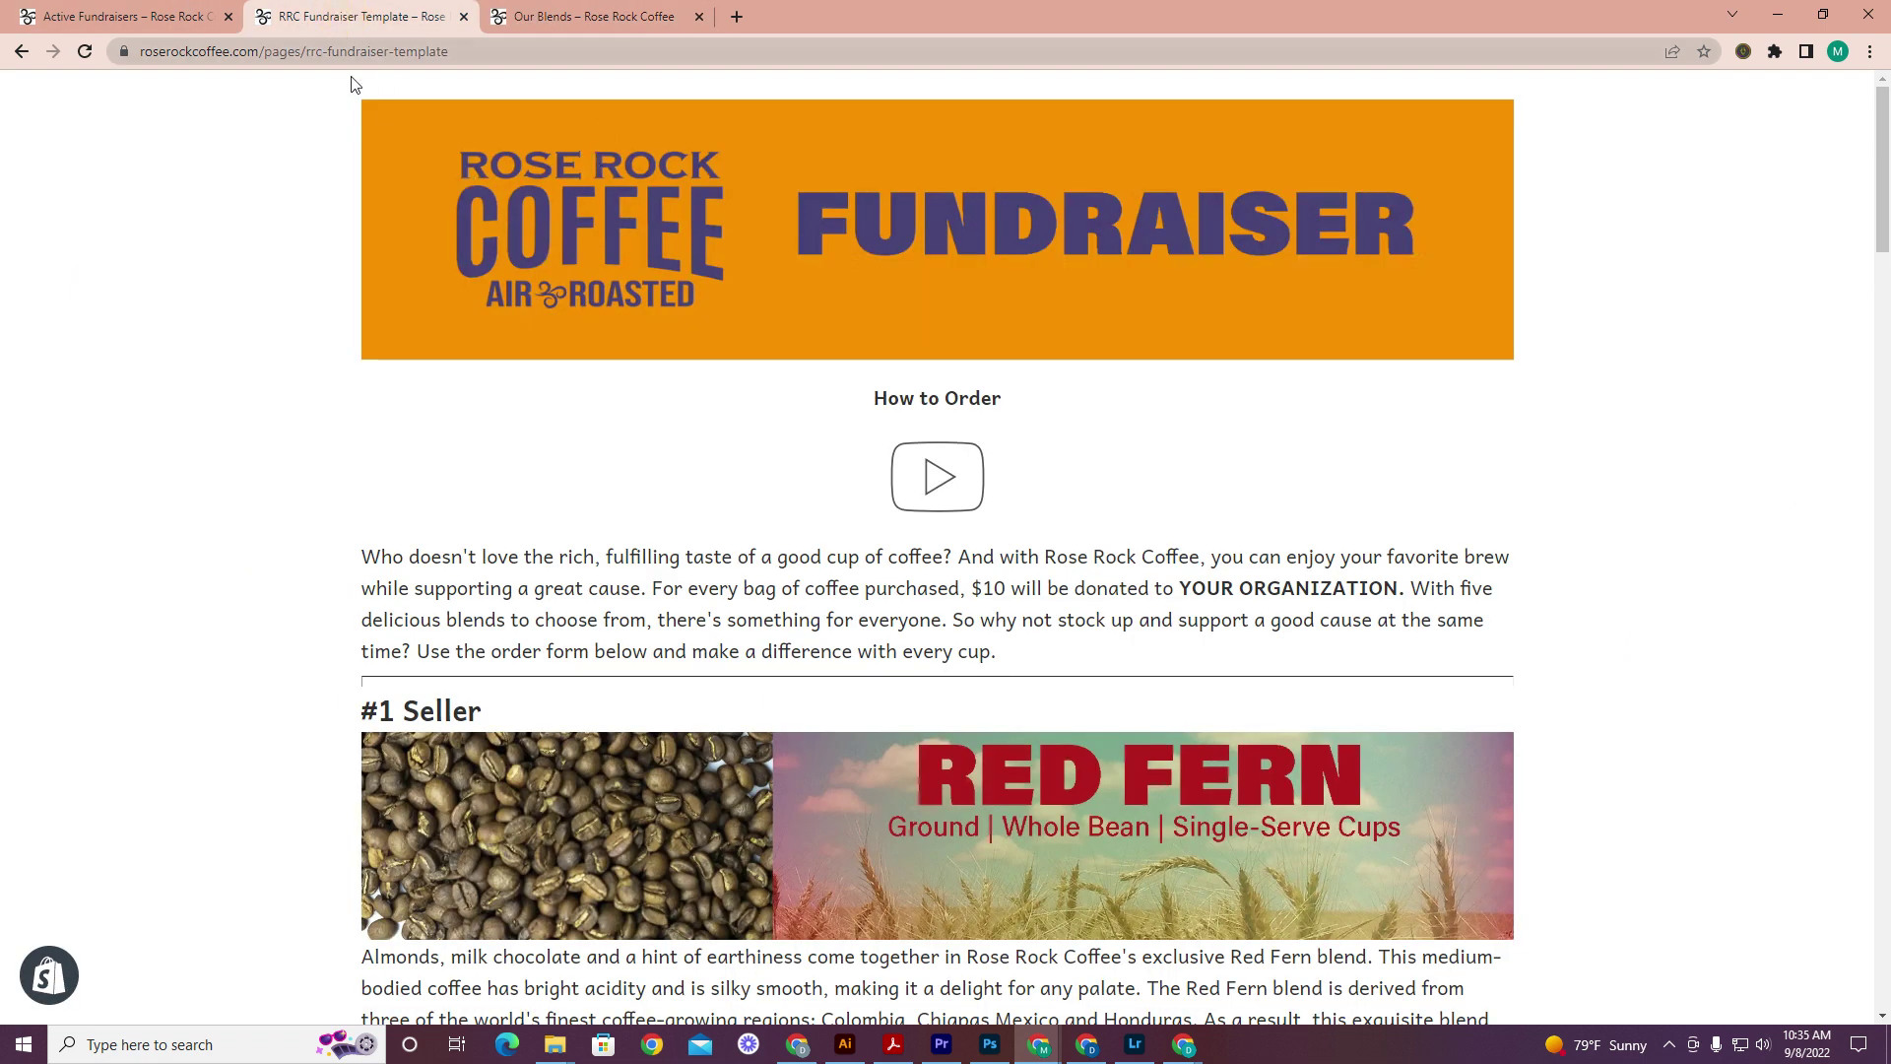